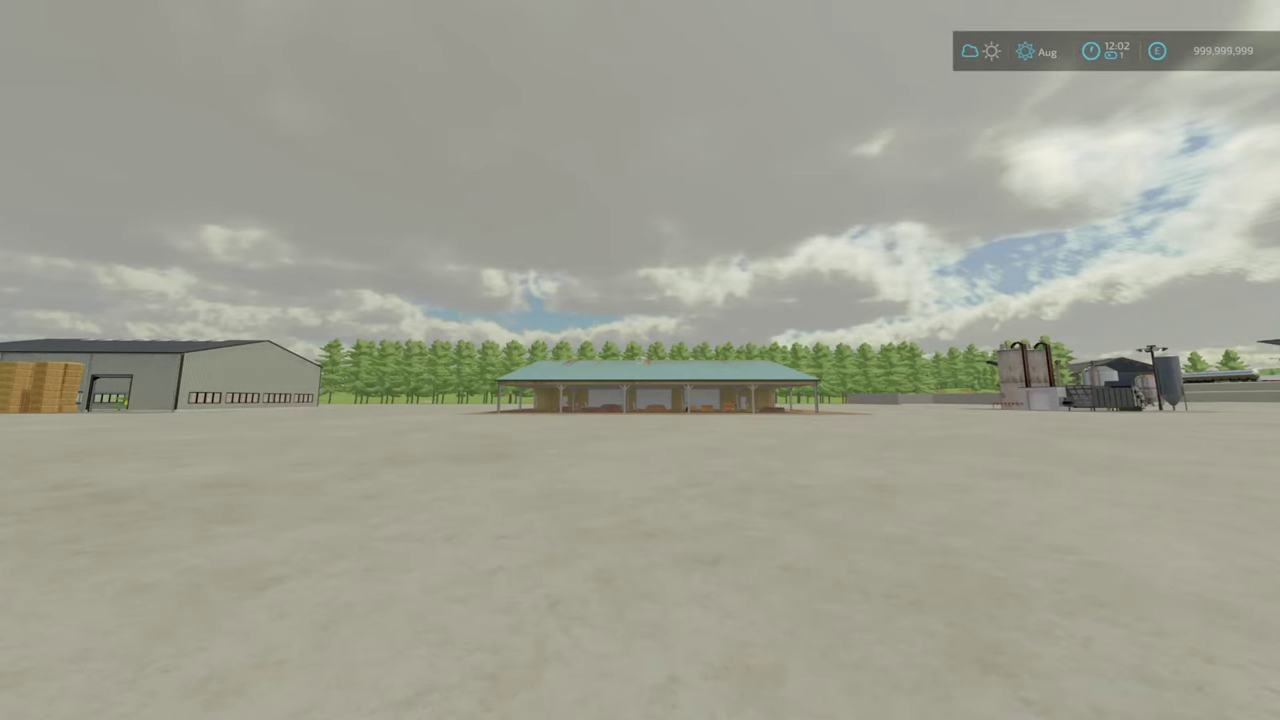
Step: Look around the farmyard and walk toward the barn and grey shed
{"action": "left_click_drag", "start_coordinate": [640, 400], "coordinate": [900, 400]}
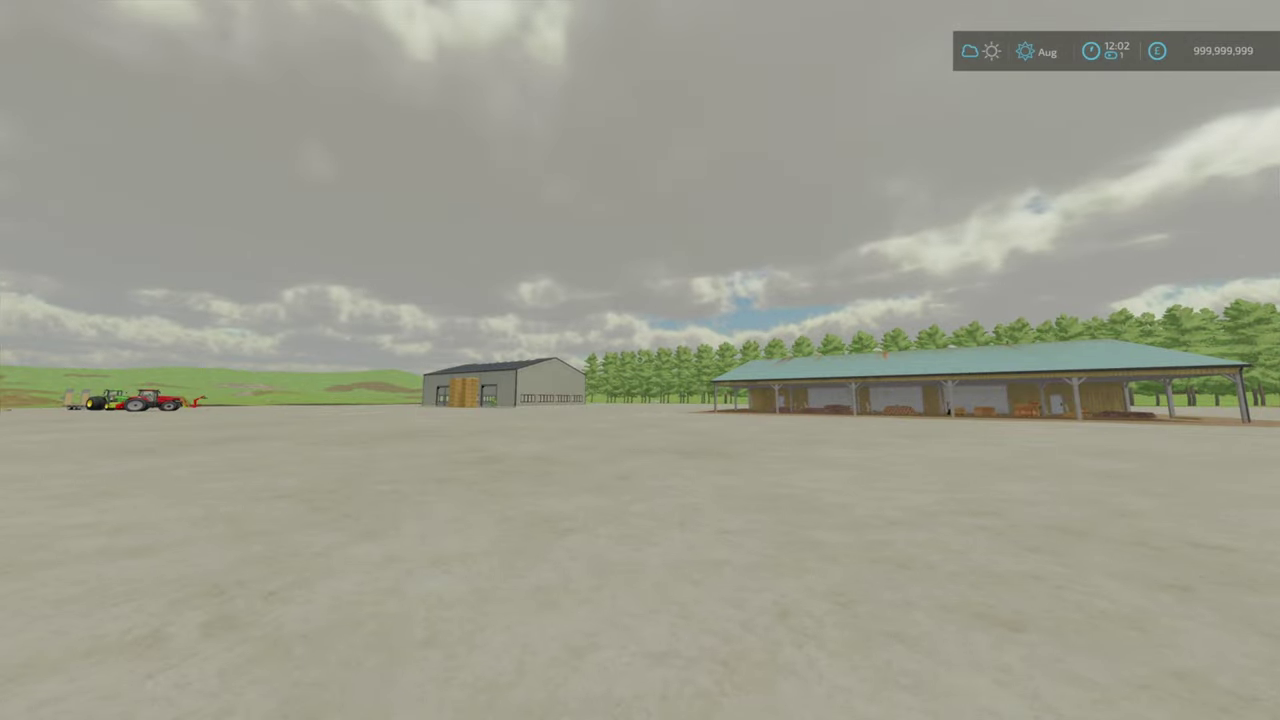
{"action": "left_click_drag", "start_coordinate": [640, 400], "coordinate": [800, 400]}
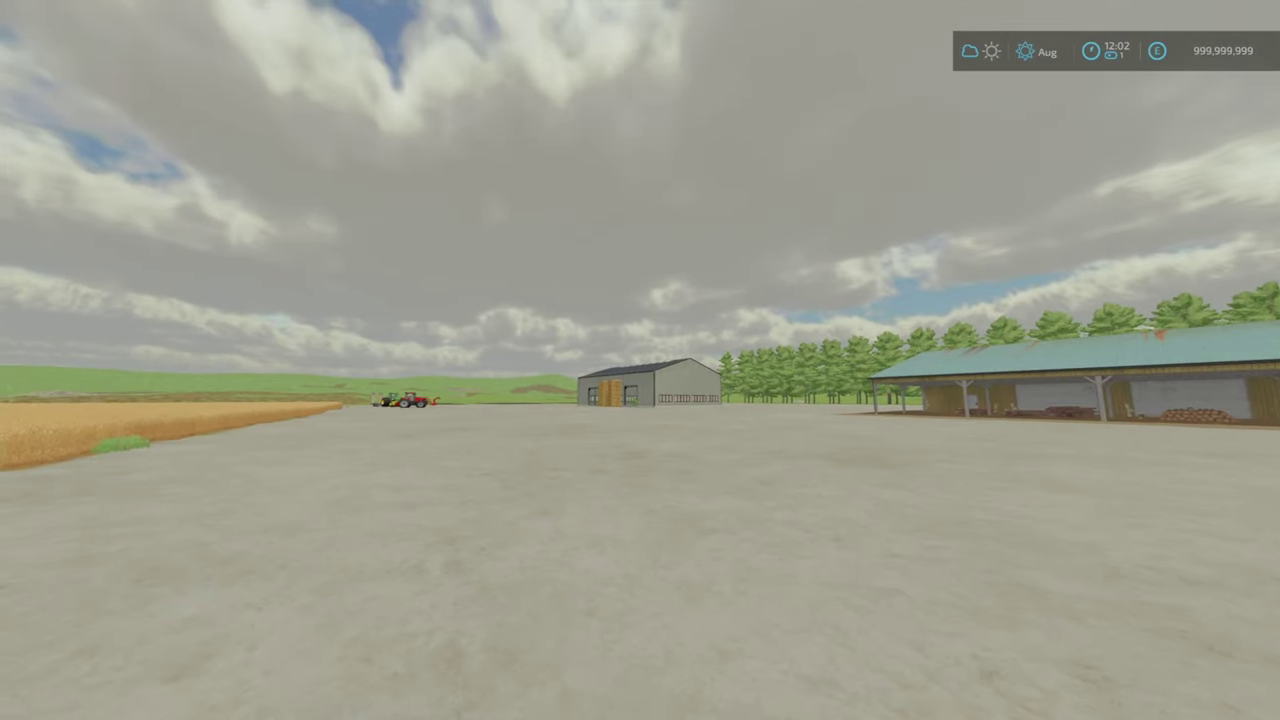
{"action": "key", "text": "w"}
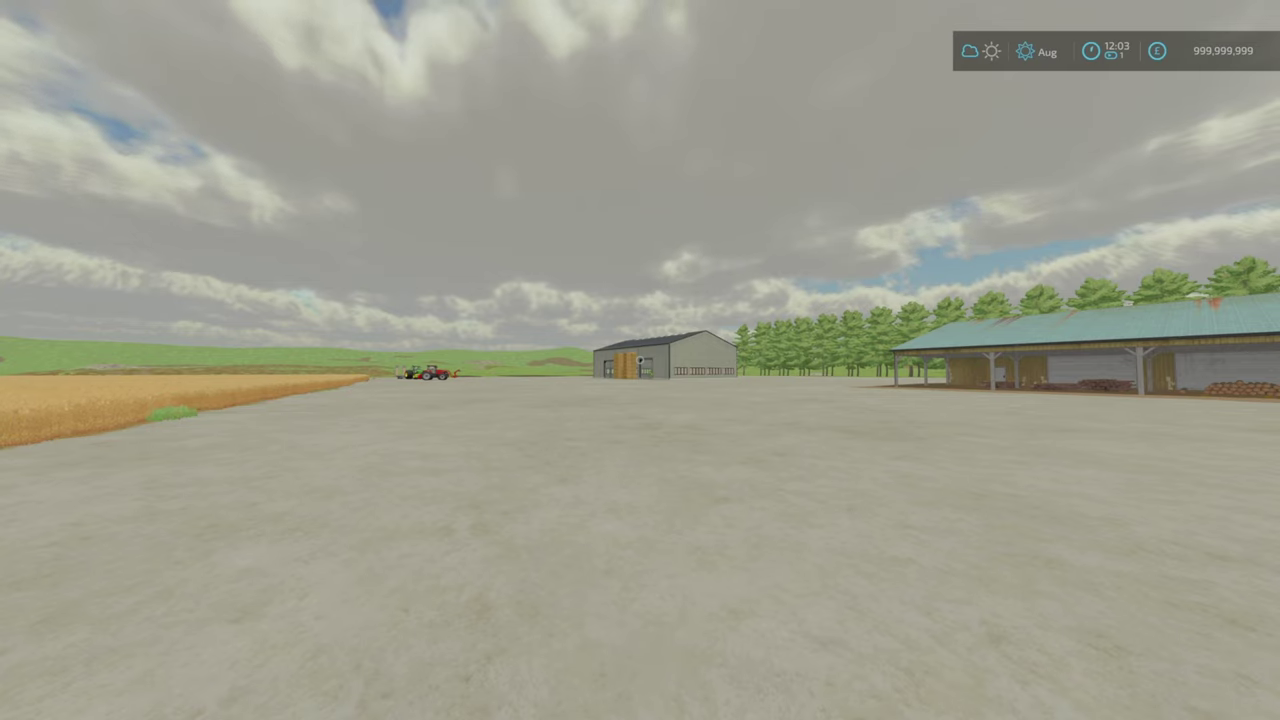
{"action": "left_click_drag", "start_coordinate": [640, 400], "coordinate": [700, 400]}
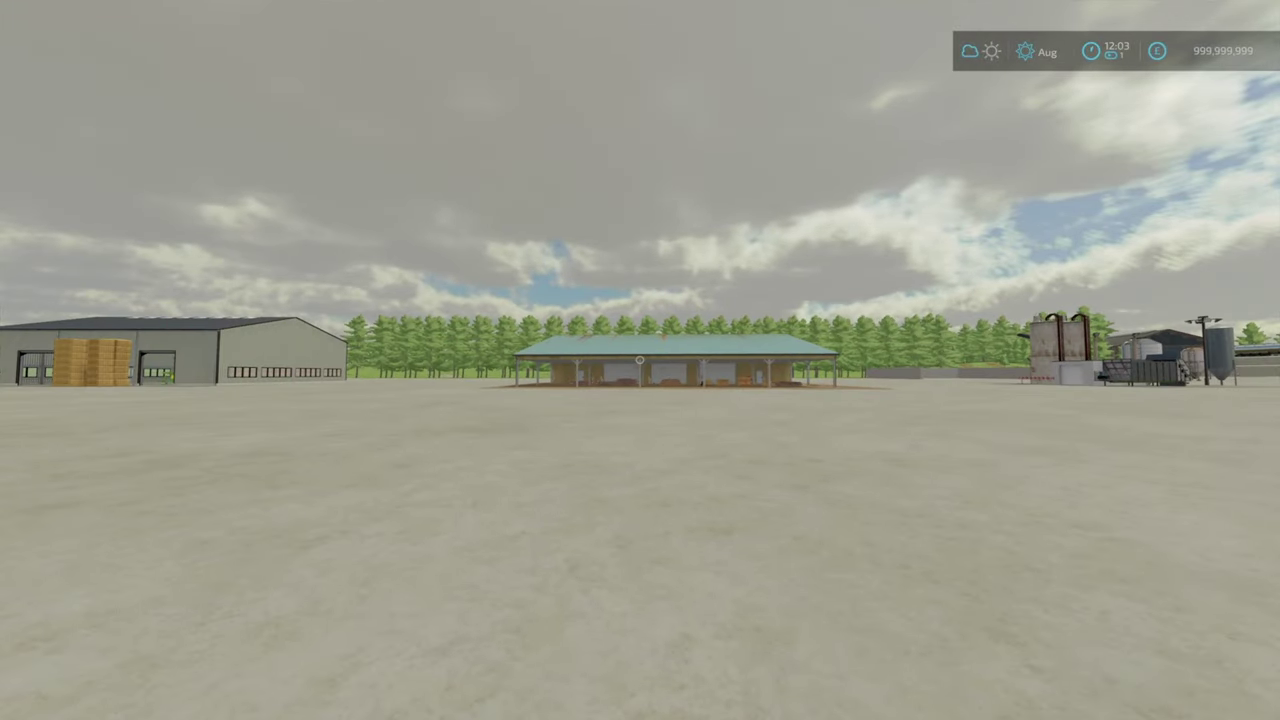
{"action": "left_click_drag", "start_coordinate": [640, 400], "coordinate": [400, 400]}
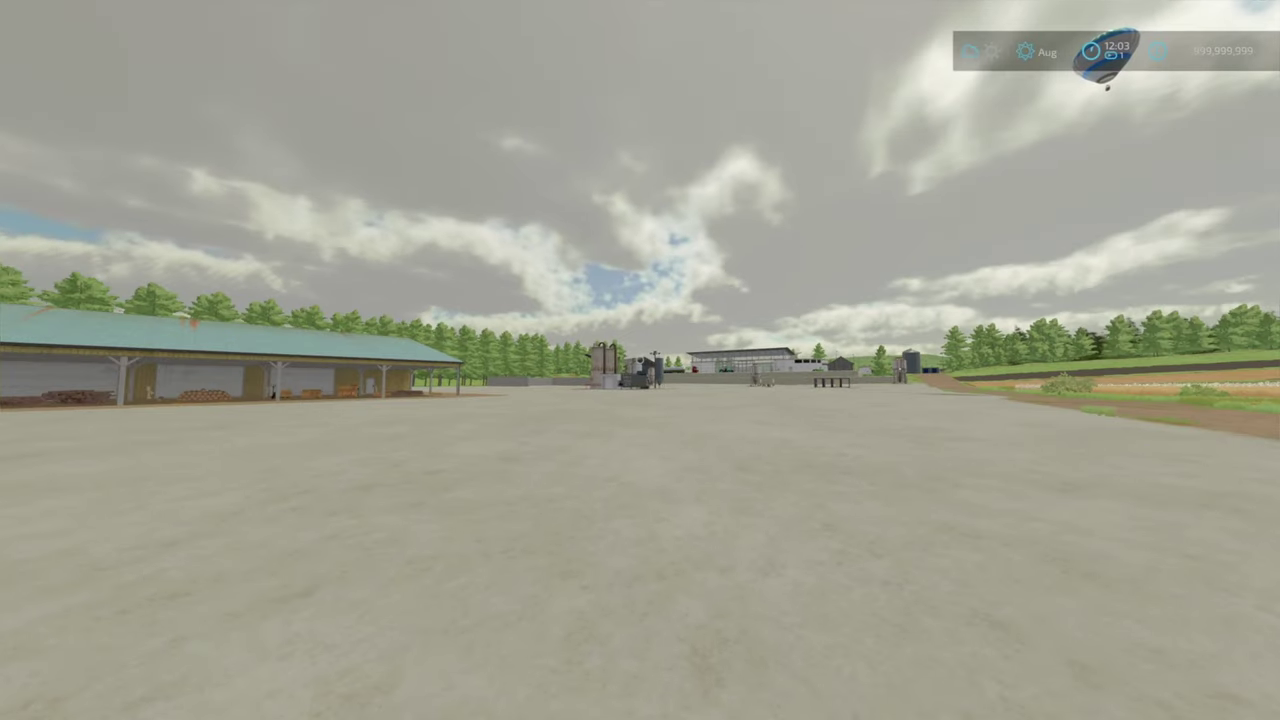
{"action": "left_click_drag", "start_coordinate": [500, 400], "coordinate": [800, 400]}
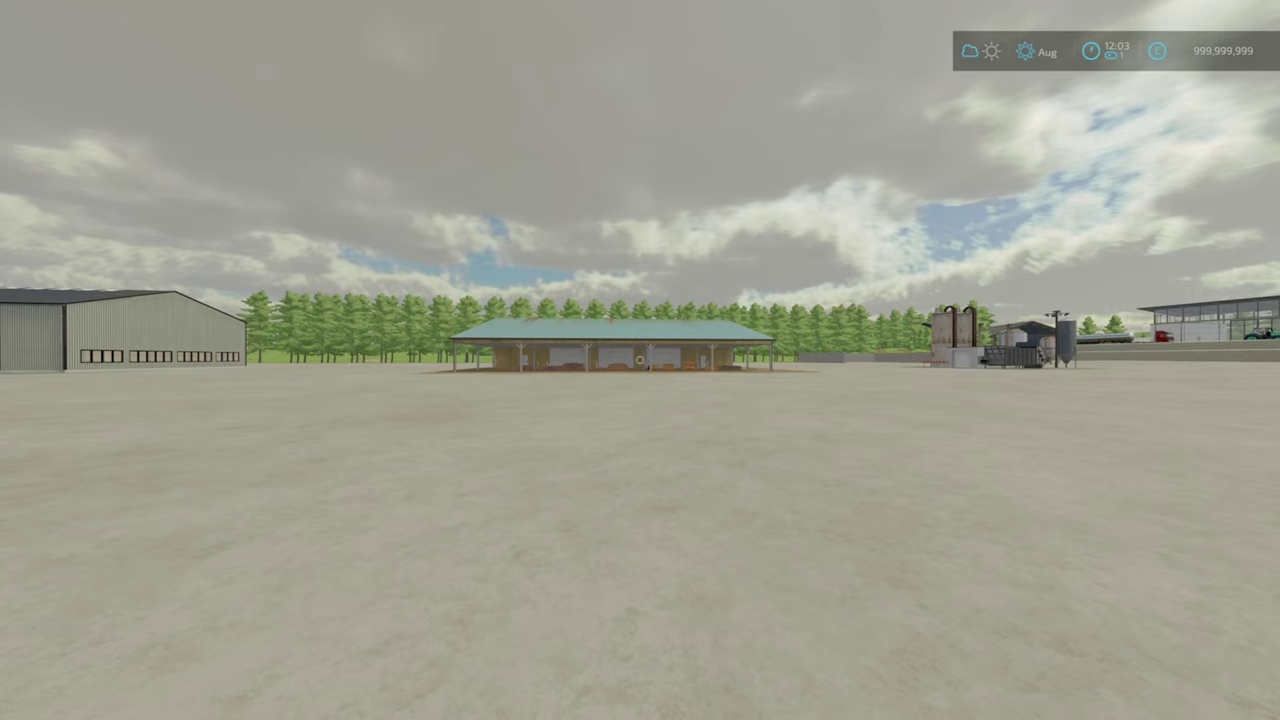
{"action": "left_click_drag", "start_coordinate": [400, 400], "coordinate": [800, 400]}
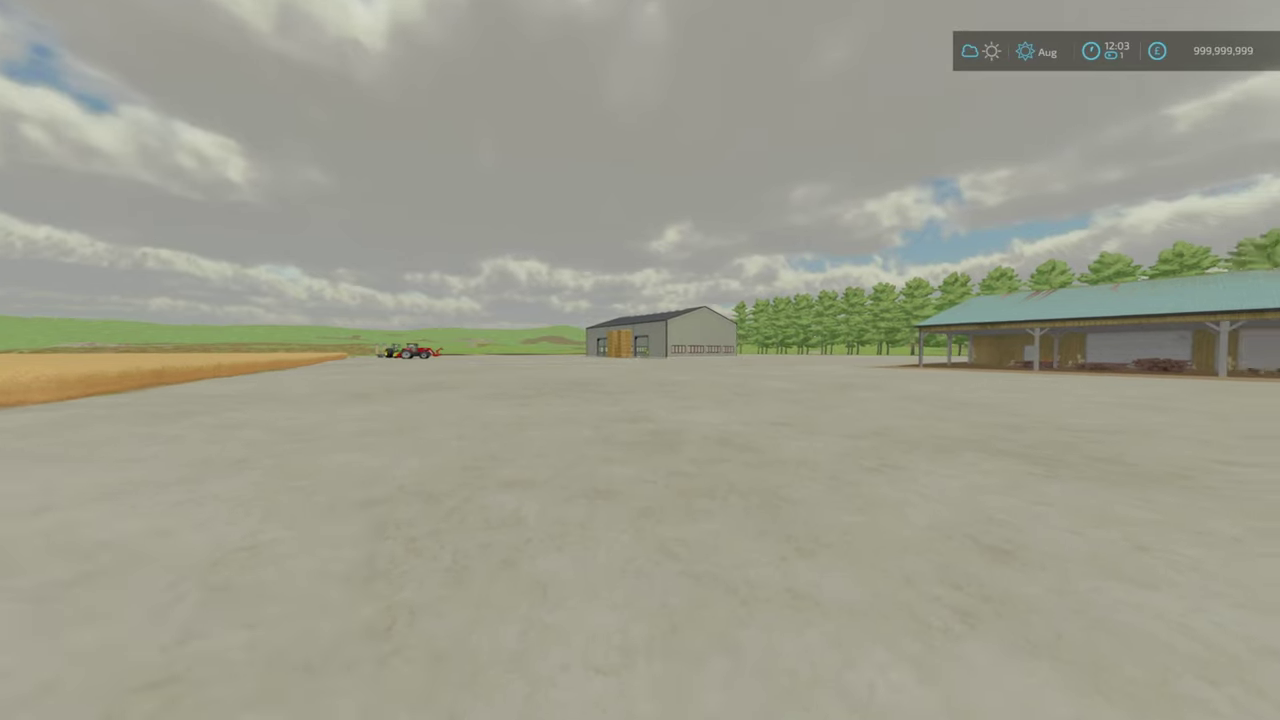
{"action": "left_click_drag", "start_coordinate": [800, 400], "coordinate": [300, 400]}
{"action": "left_click_drag", "start_coordinate": [600, 400], "coordinate": [640, 400]}
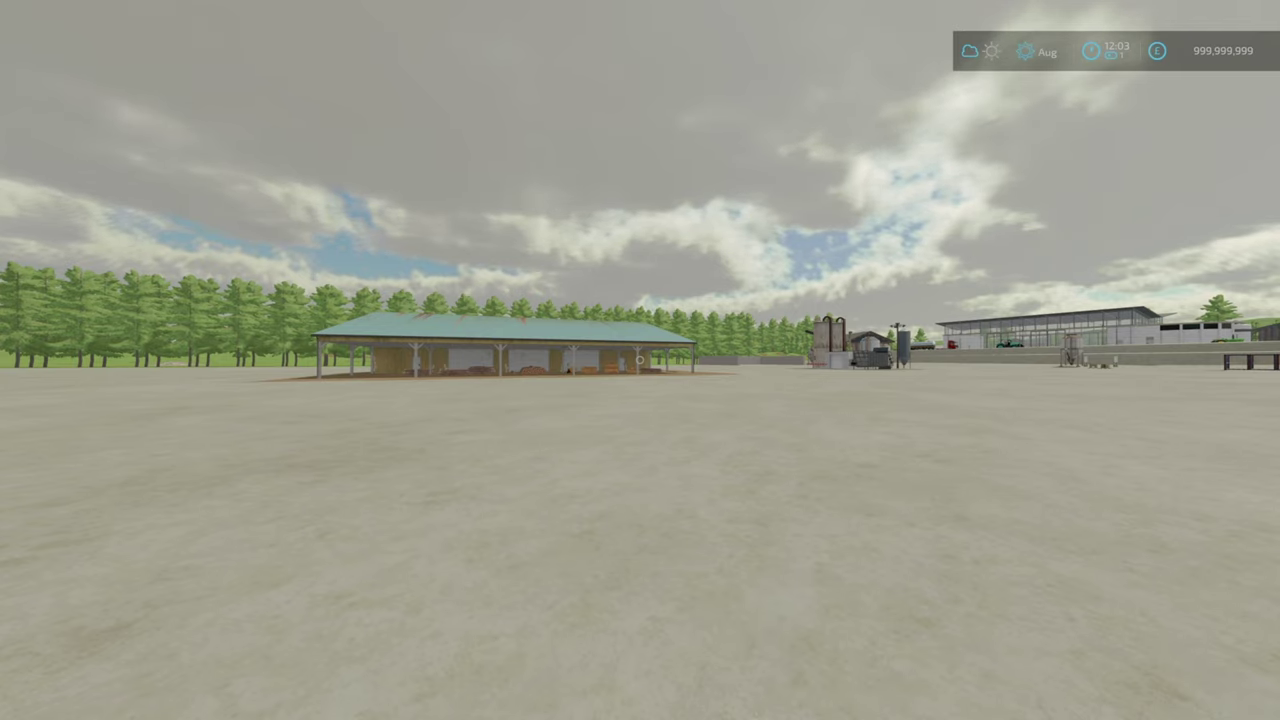
{"action": "left_click_drag", "start_coordinate": [300, 400], "coordinate": [800, 400]}
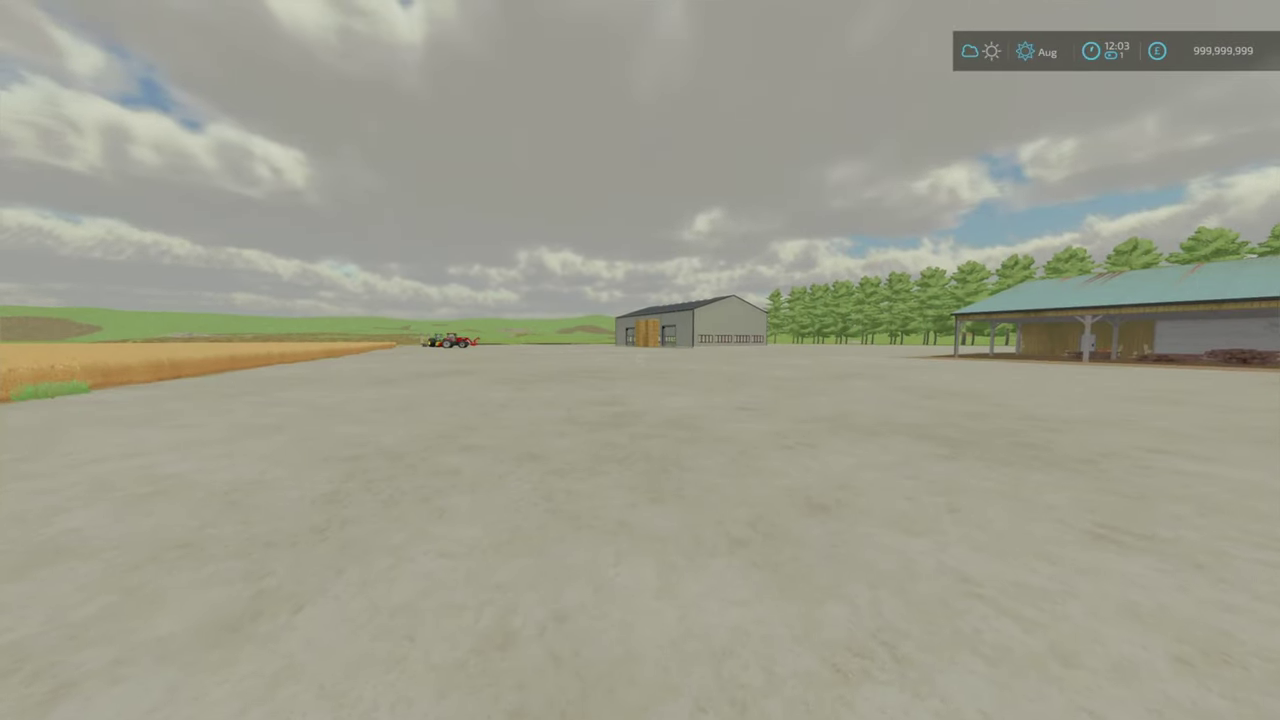
{"action": "left_click_drag", "start_coordinate": [640, 400], "coordinate": [640, 350]}
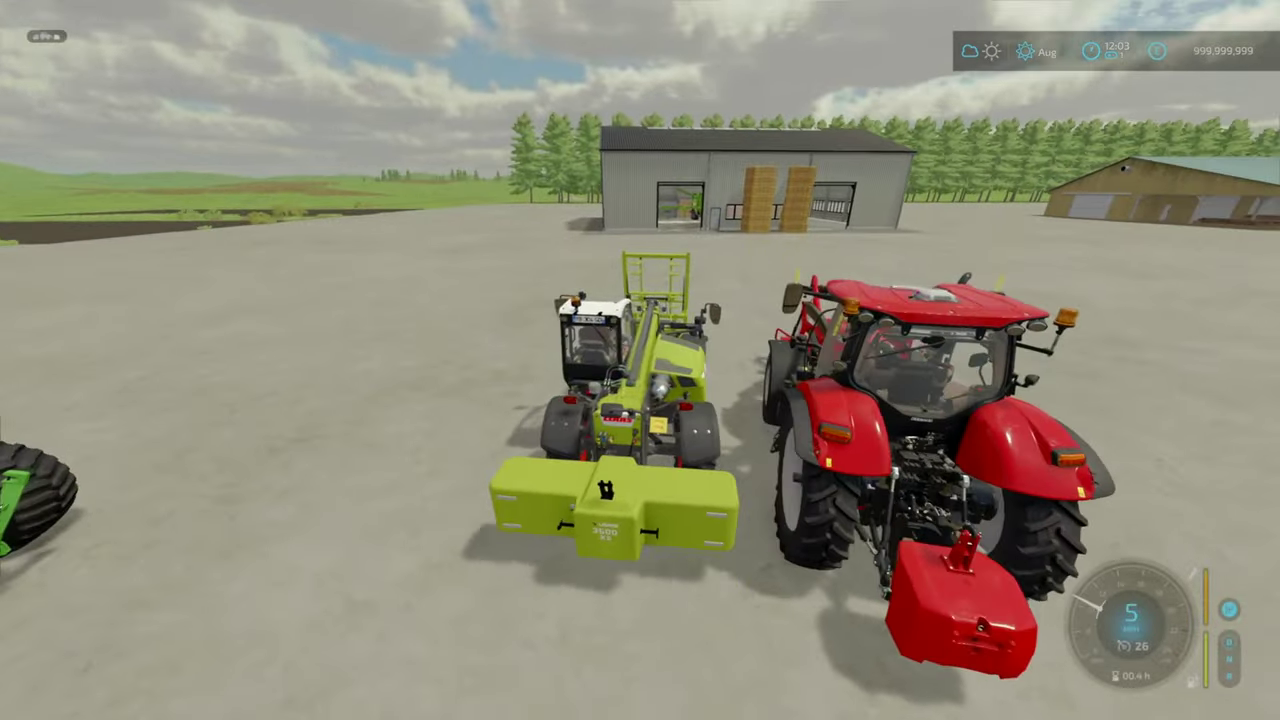
Step: Drive the Claas telehandler to the bale stacks, raise the boom and grab the top bales
{"action": "left_click_drag", "start_coordinate": [800, 400], "coordinate": [400, 400]}
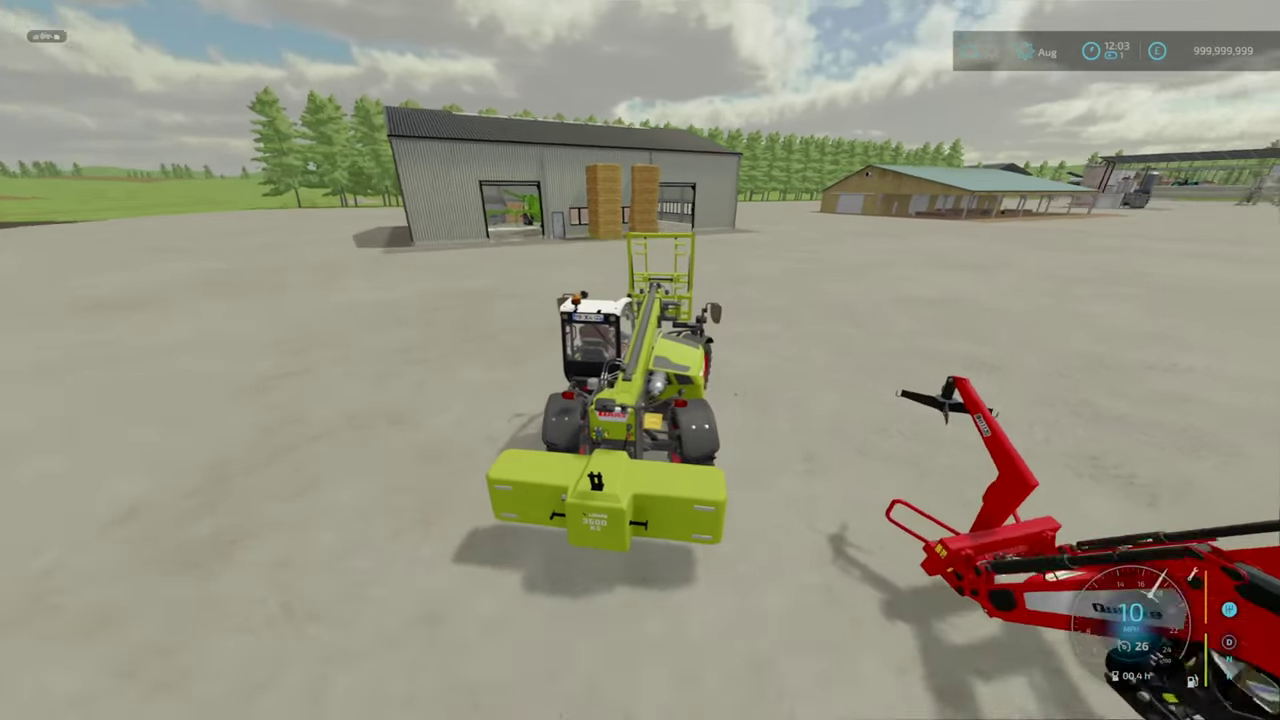
{"action": "key", "text": "w"}
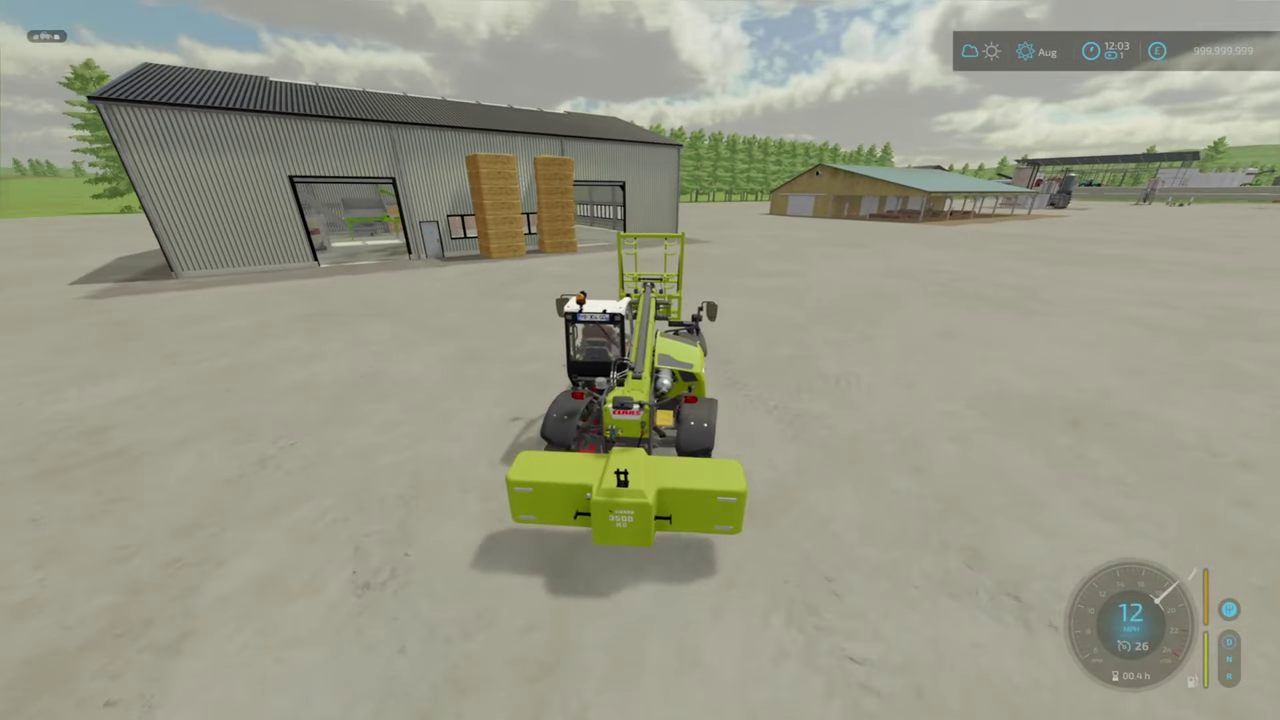
{"action": "key", "text": "w"}
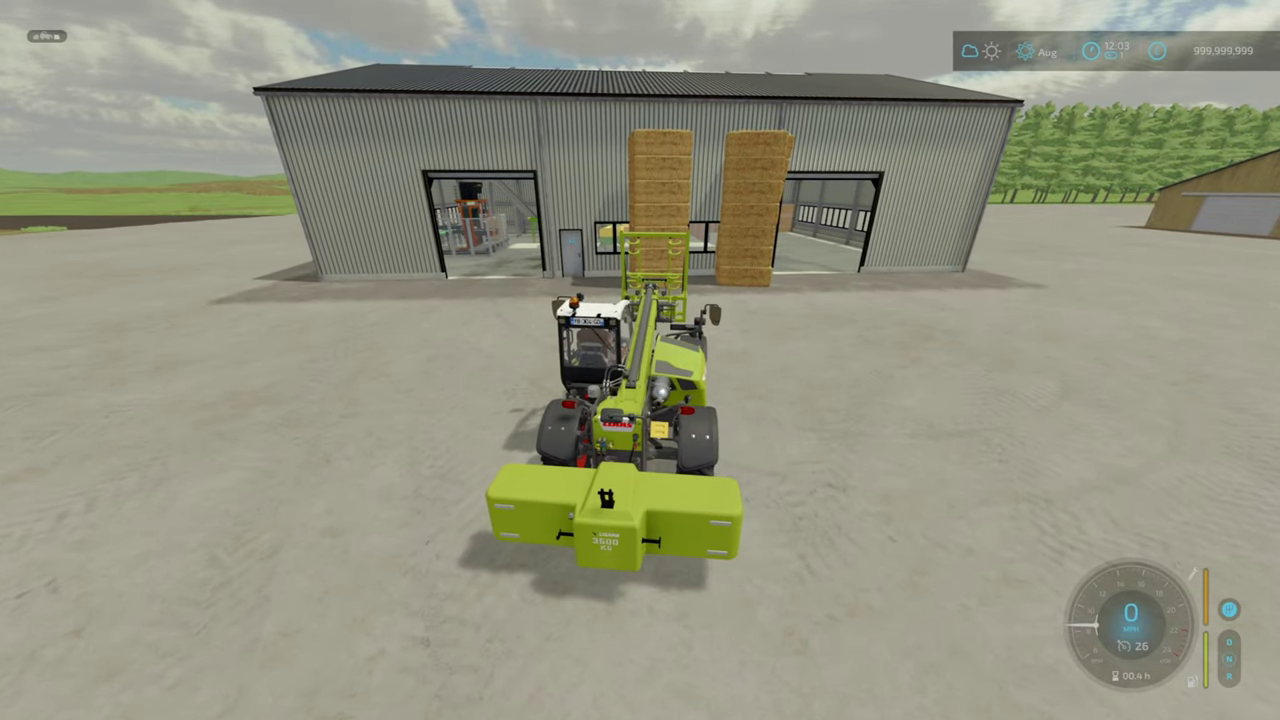
{"action": "key", "text": "w"}
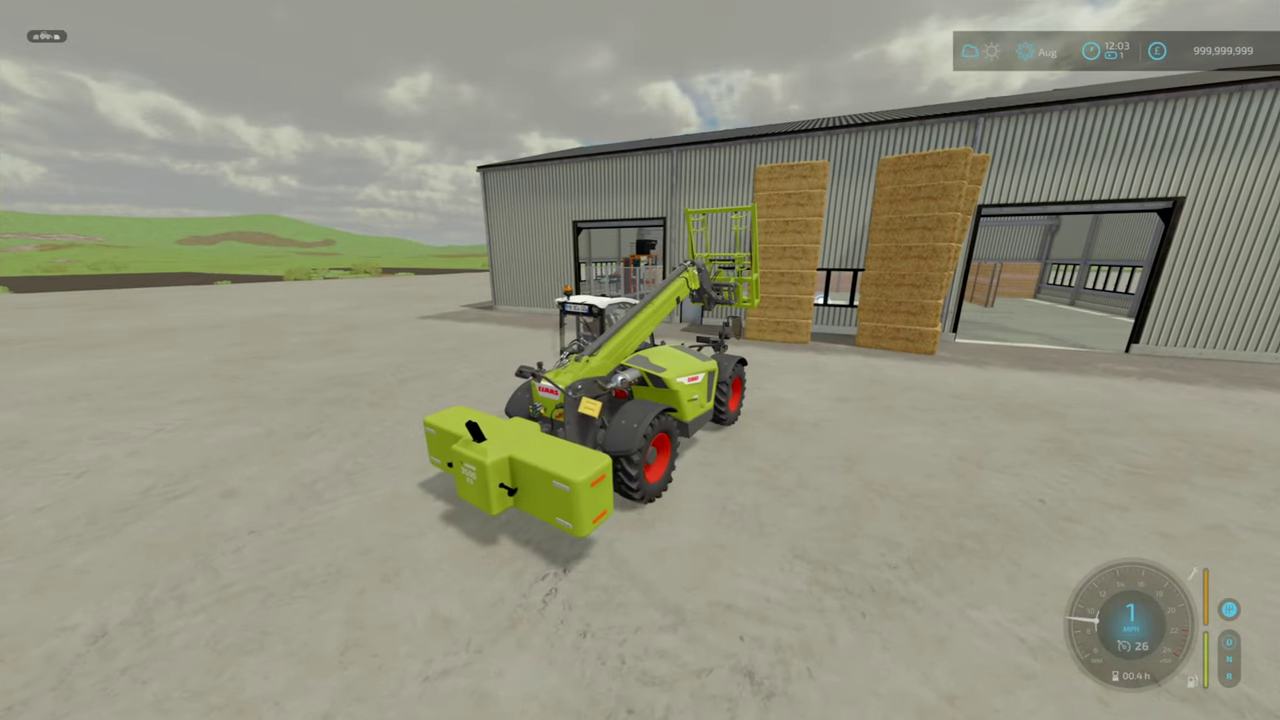
{"action": "key", "text": "w"}
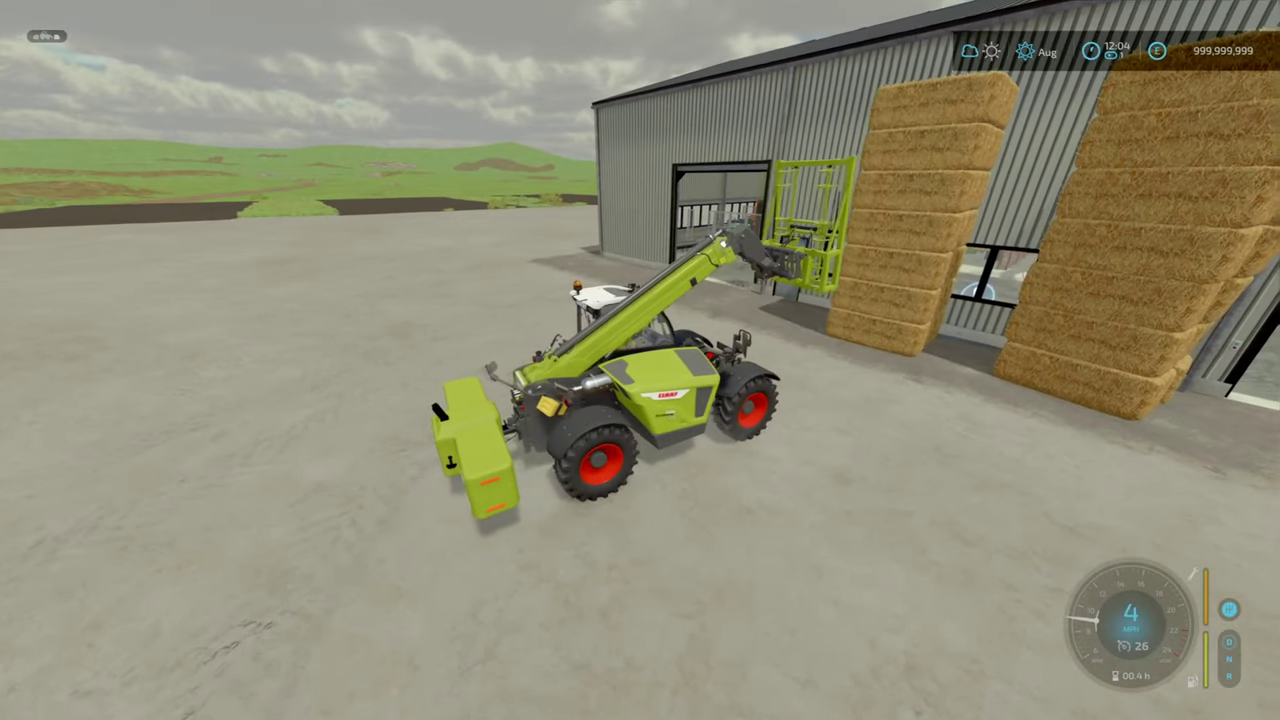
{"action": "key", "text": "w"}
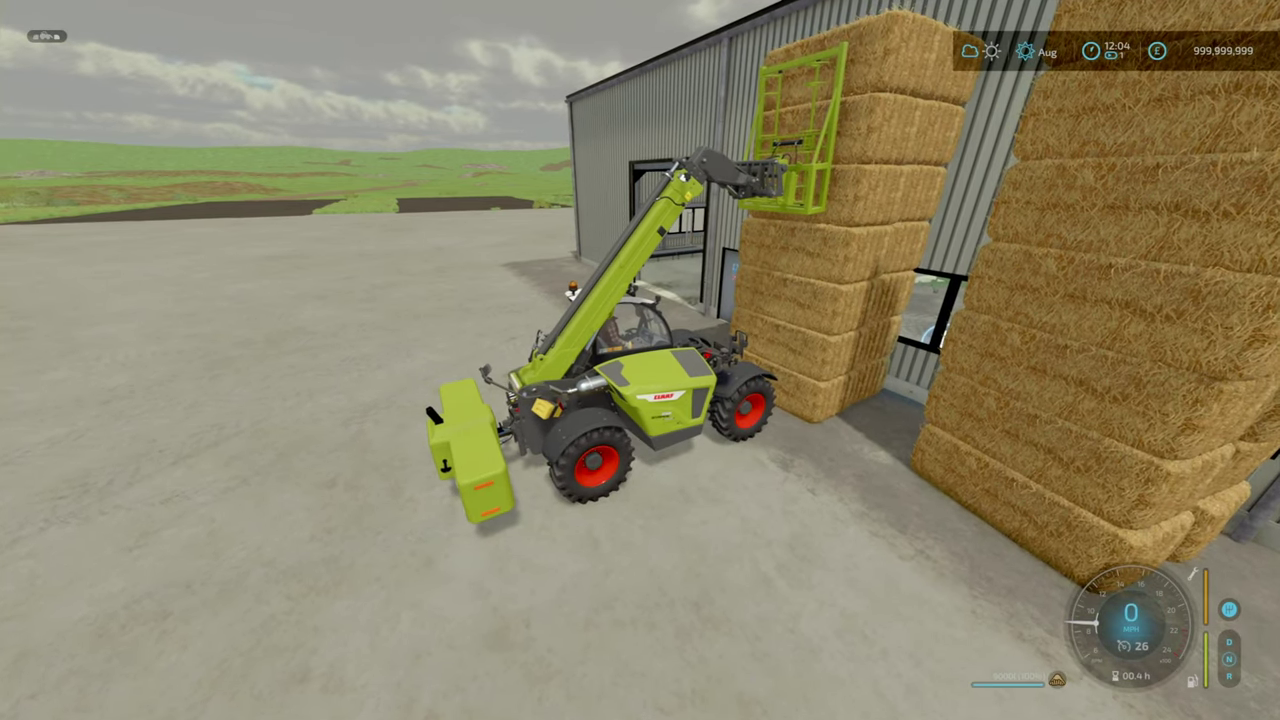
{"action": "key", "text": "w"}
Step: Reverse away from the shed with the raised three-bale stack and view it from around
{"action": "key", "text": "s"}
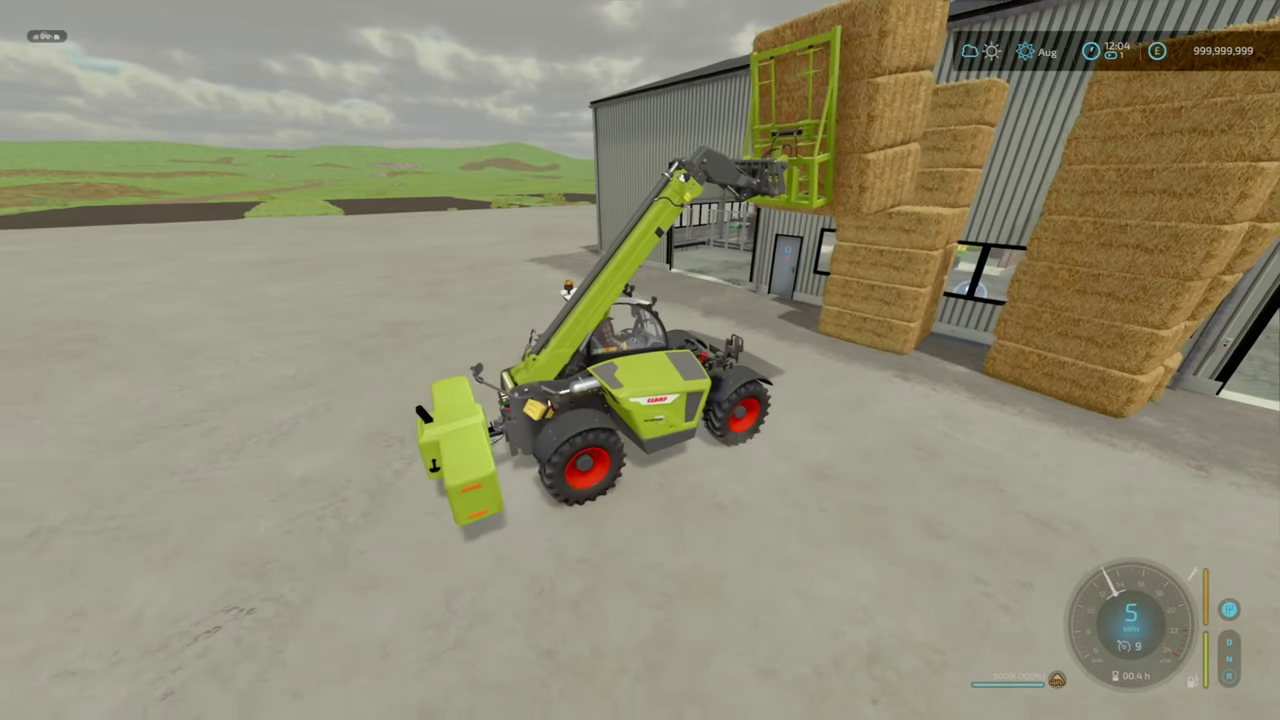
{"action": "key", "text": "s"}
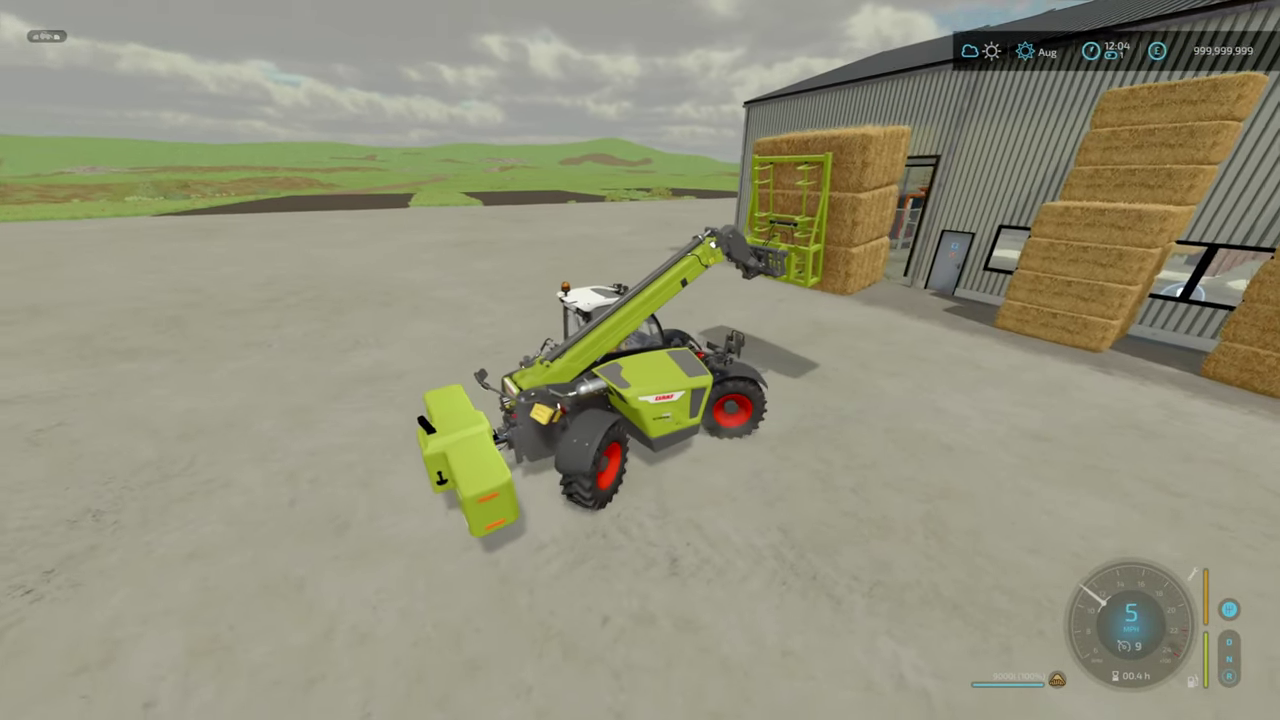
{"action": "left_click_drag", "start_coordinate": [640, 360], "coordinate": [400, 300]}
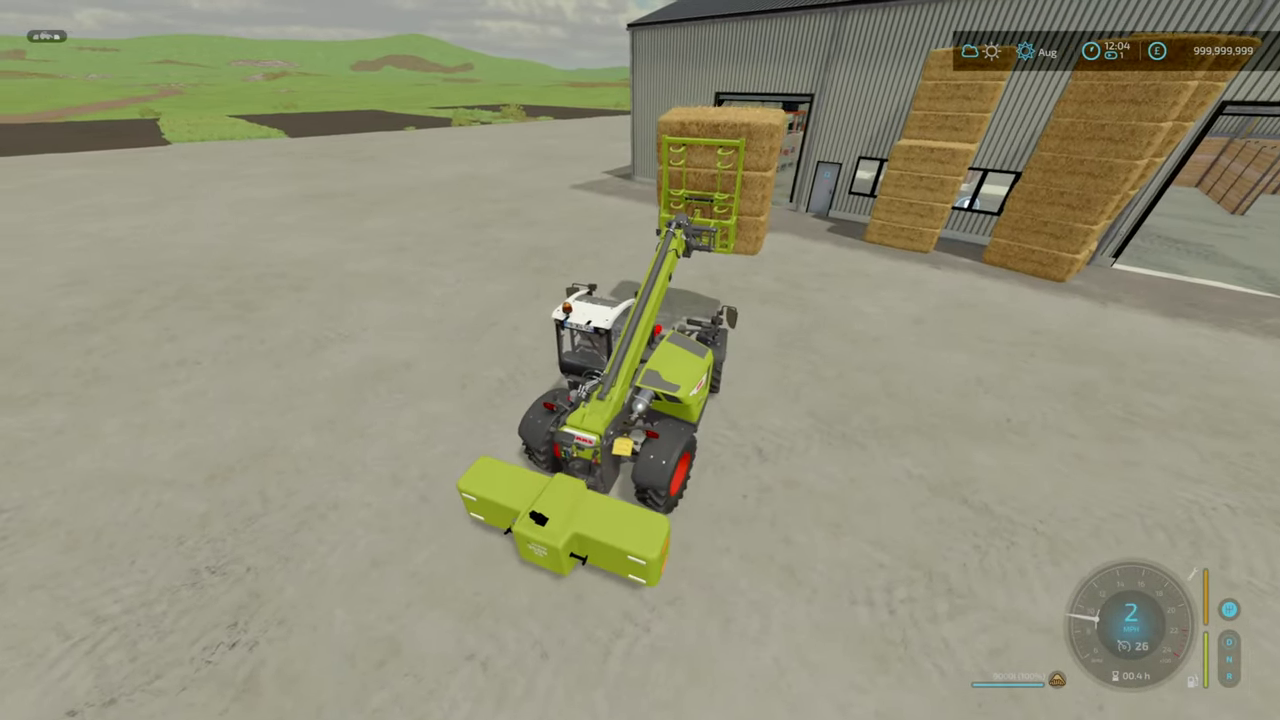
{"action": "left_click_drag", "start_coordinate": [640, 360], "coordinate": [500, 360]}
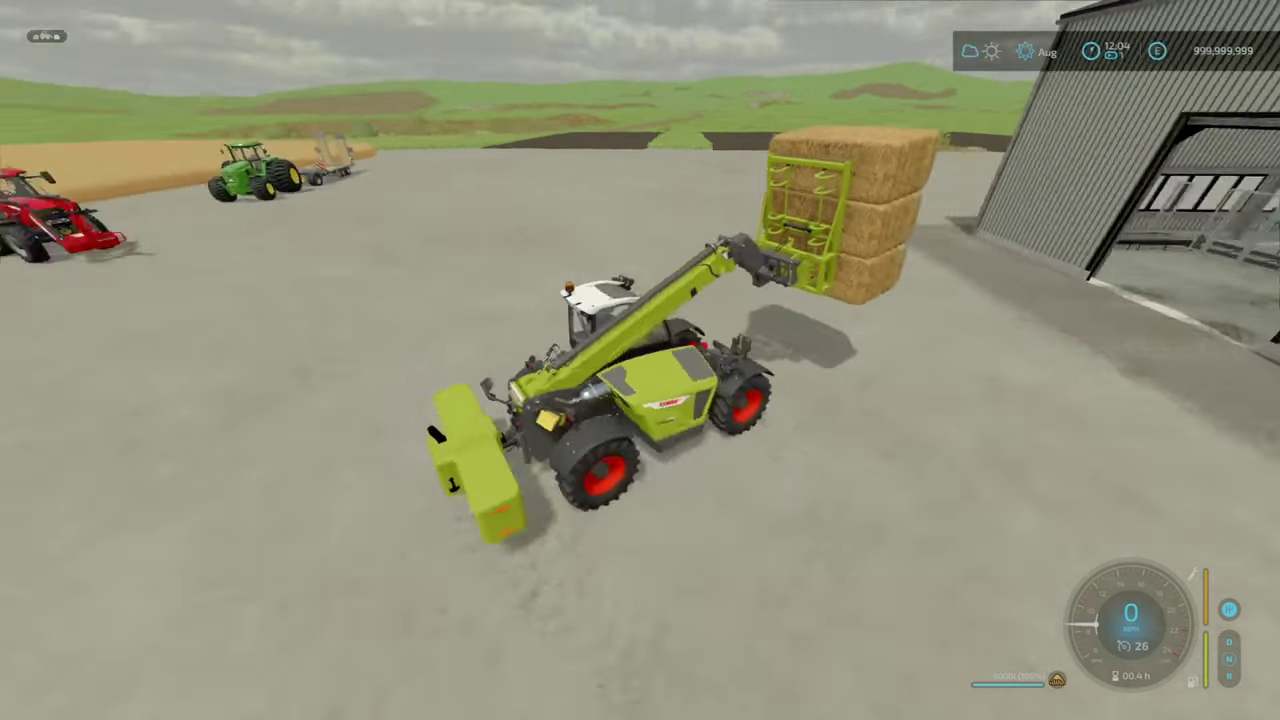
{"action": "left_click_drag", "start_coordinate": [640, 360], "coordinate": [400, 360]}
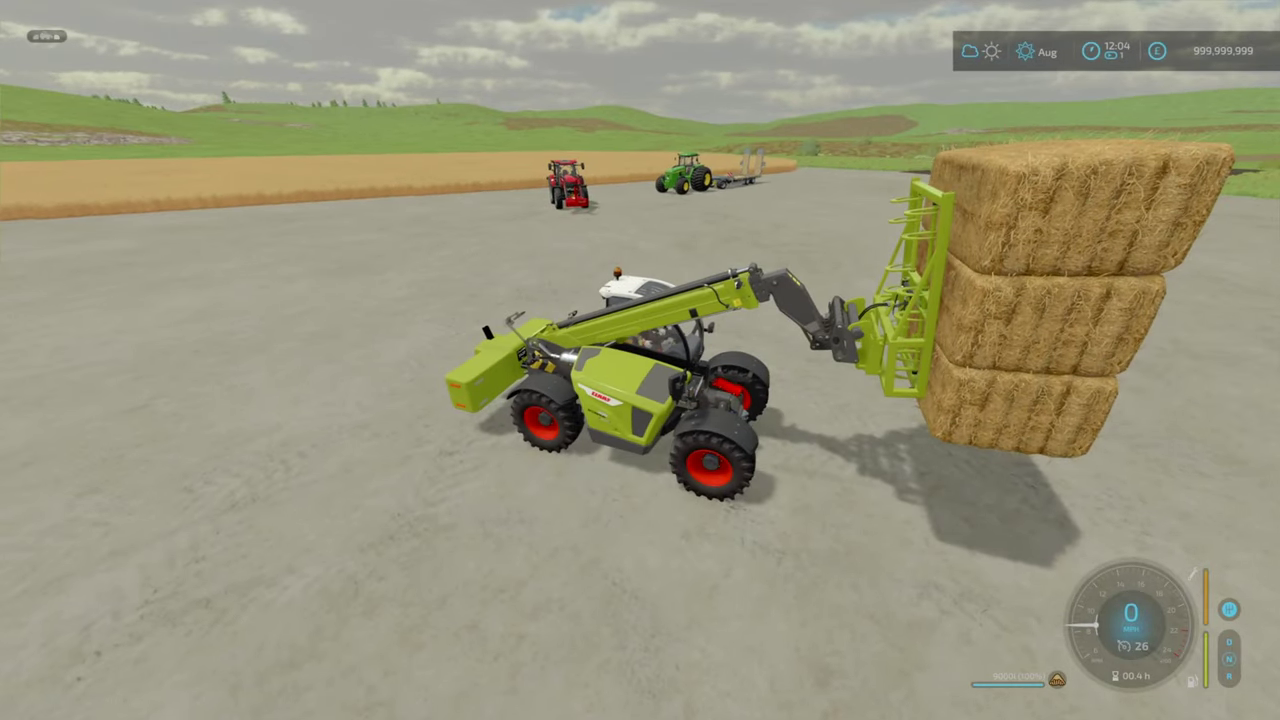
{"action": "left_click_drag", "start_coordinate": [640, 360], "coordinate": [400, 300]}
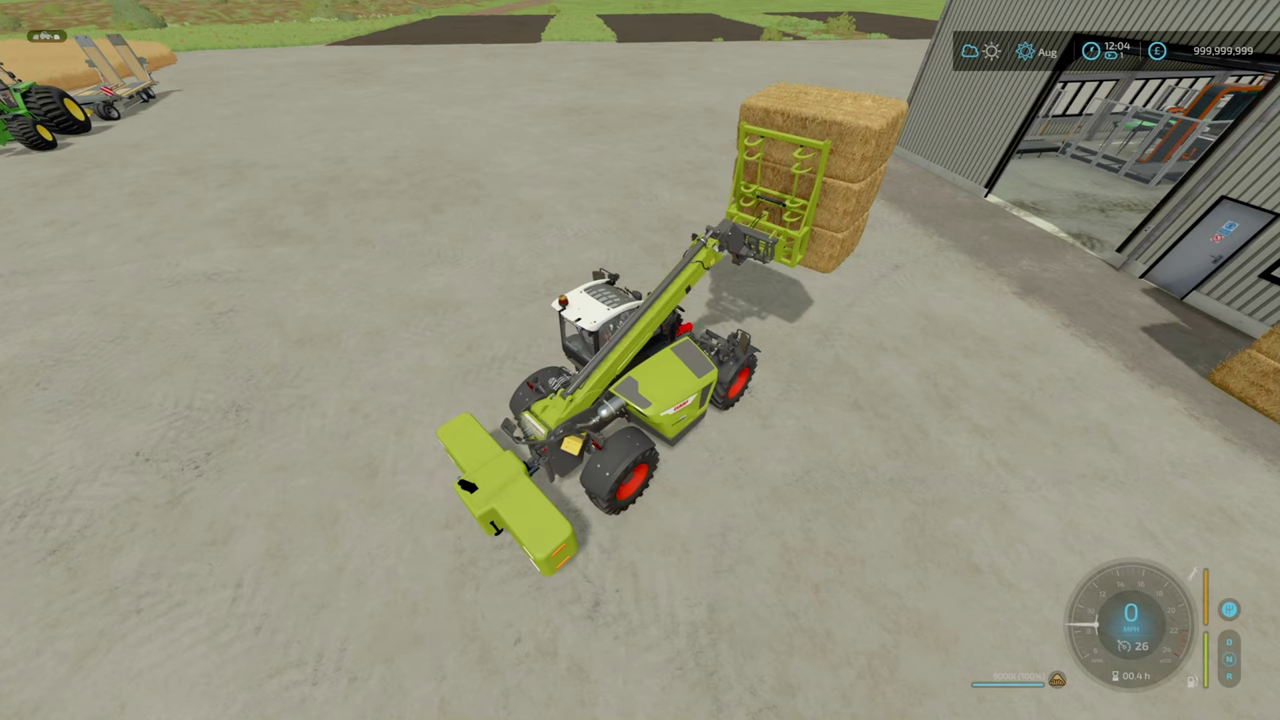
{"action": "left_click_drag", "start_coordinate": [640, 360], "coordinate": [400, 250]}
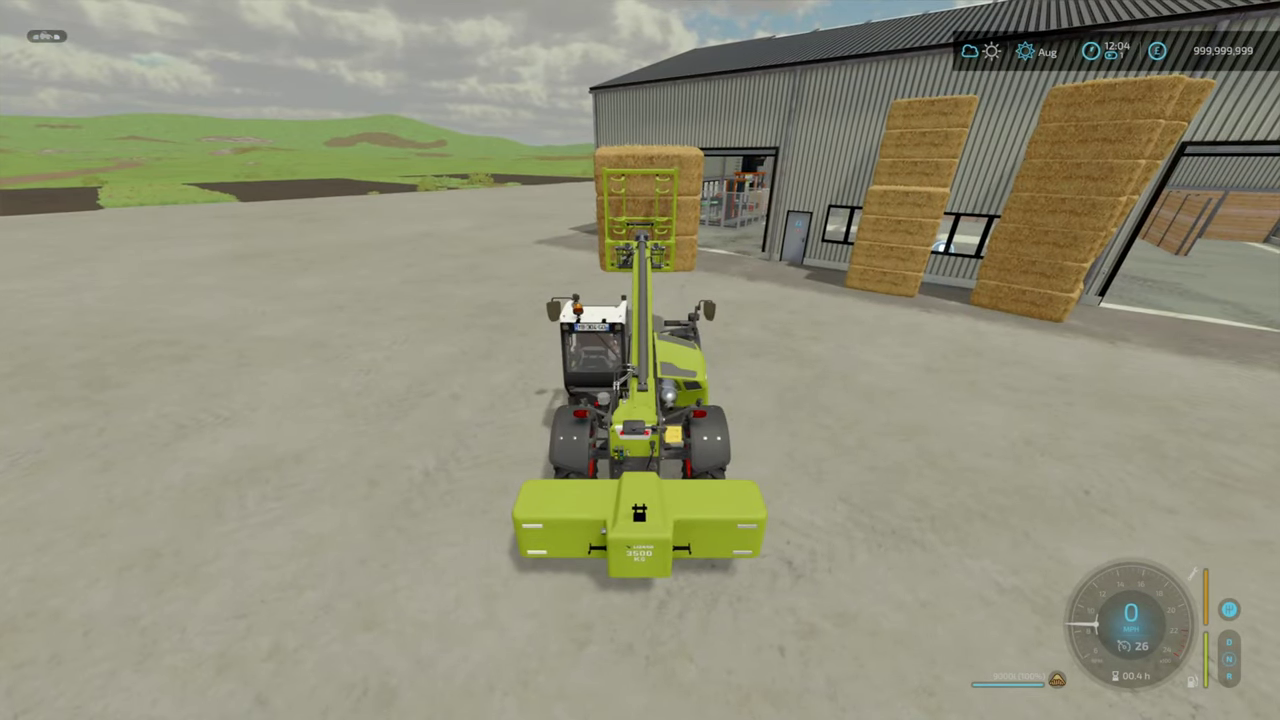
{"action": "left_click_drag", "start_coordinate": [640, 360], "coordinate": [540, 360]}
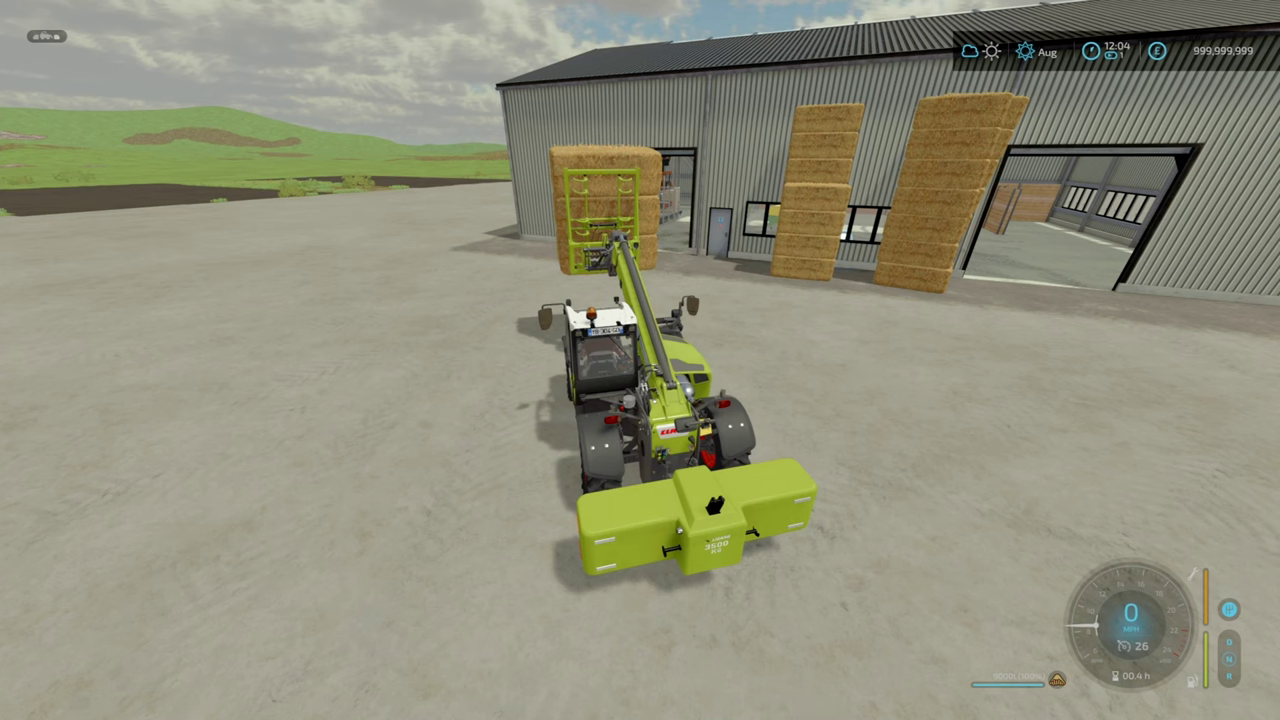
{"action": "left_click_drag", "start_coordinate": [640, 360], "coordinate": [760, 360]}
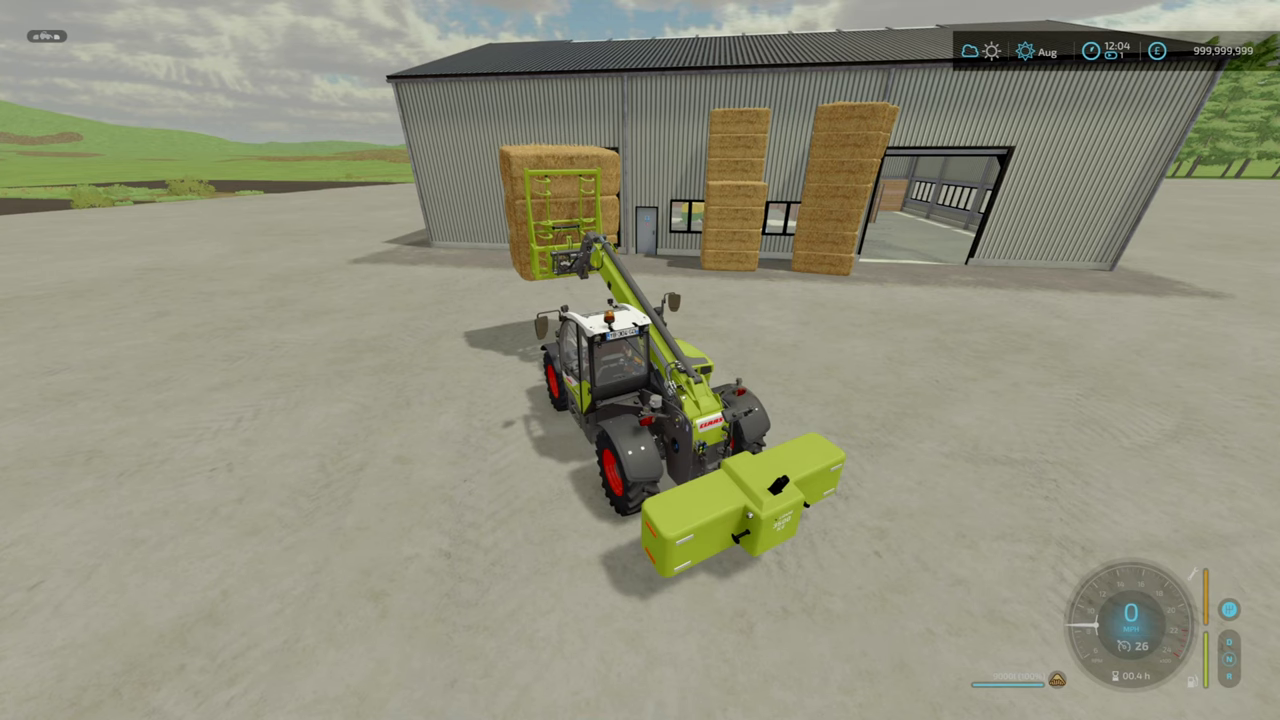
Step: Drive the telehandler with its bales through the hall door and stop inside
{"action": "key", "text": "s"}
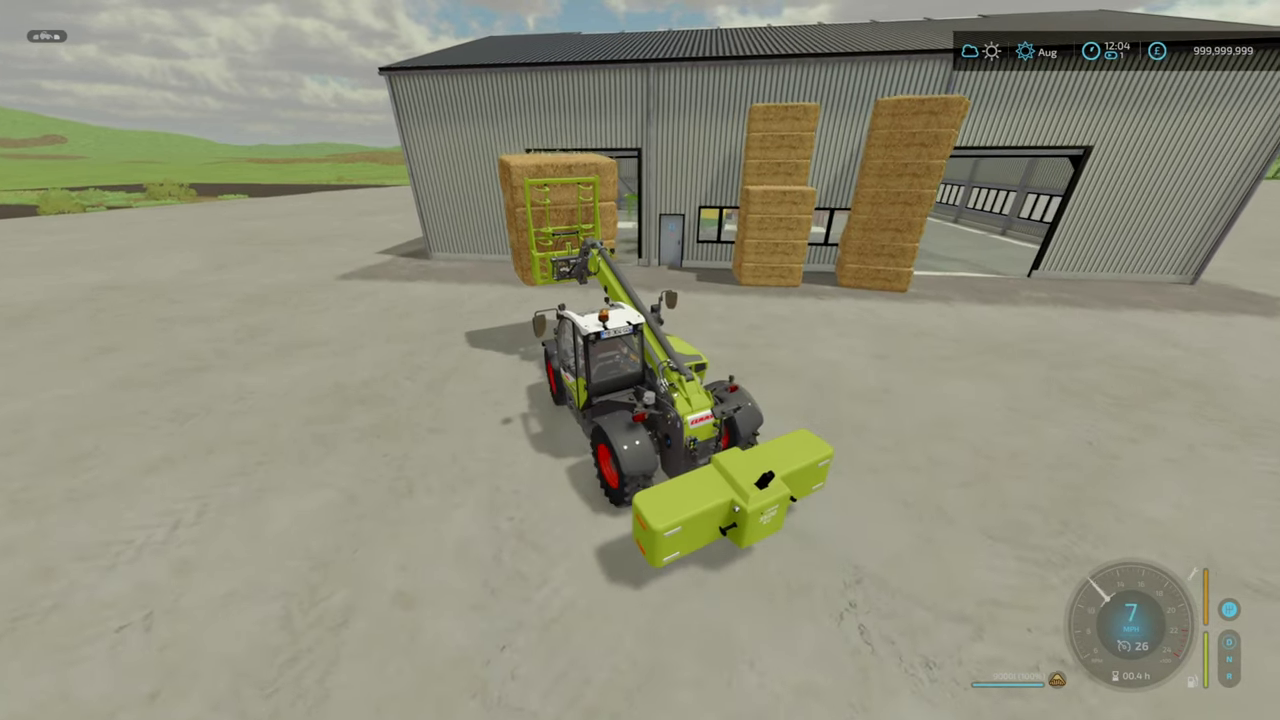
{"action": "key", "text": "w"}
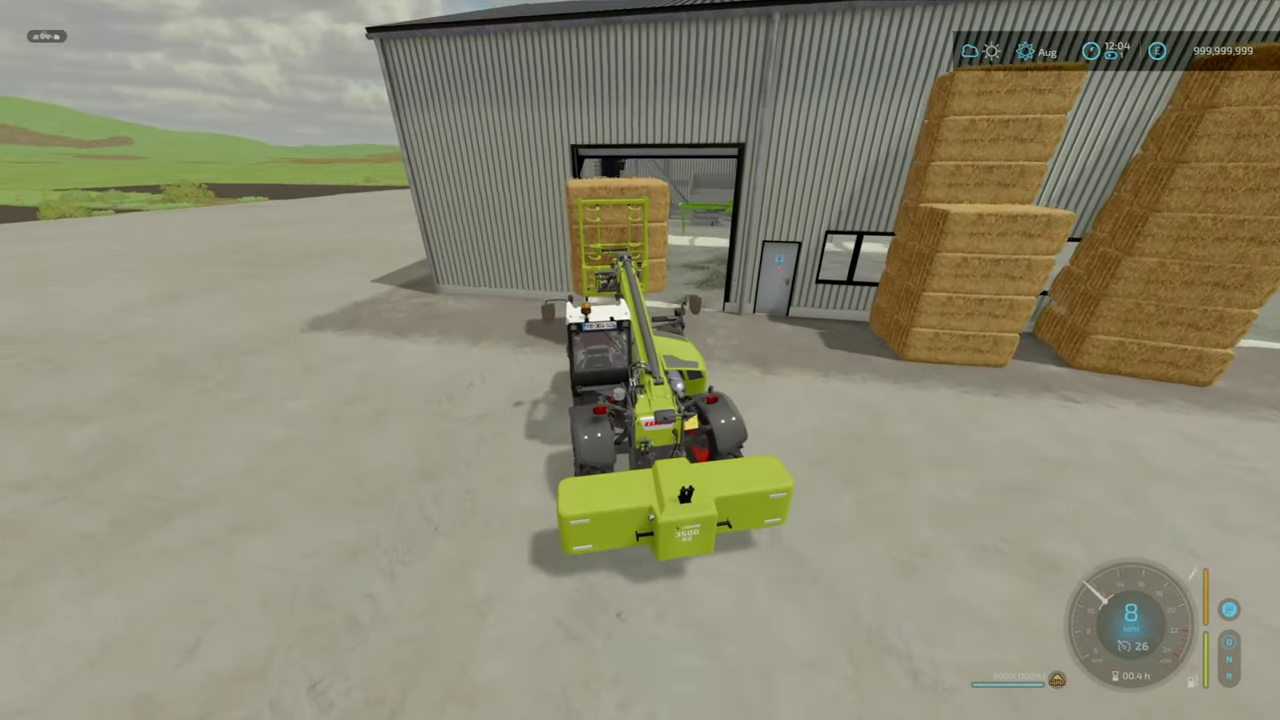
{"action": "key", "text": "w"}
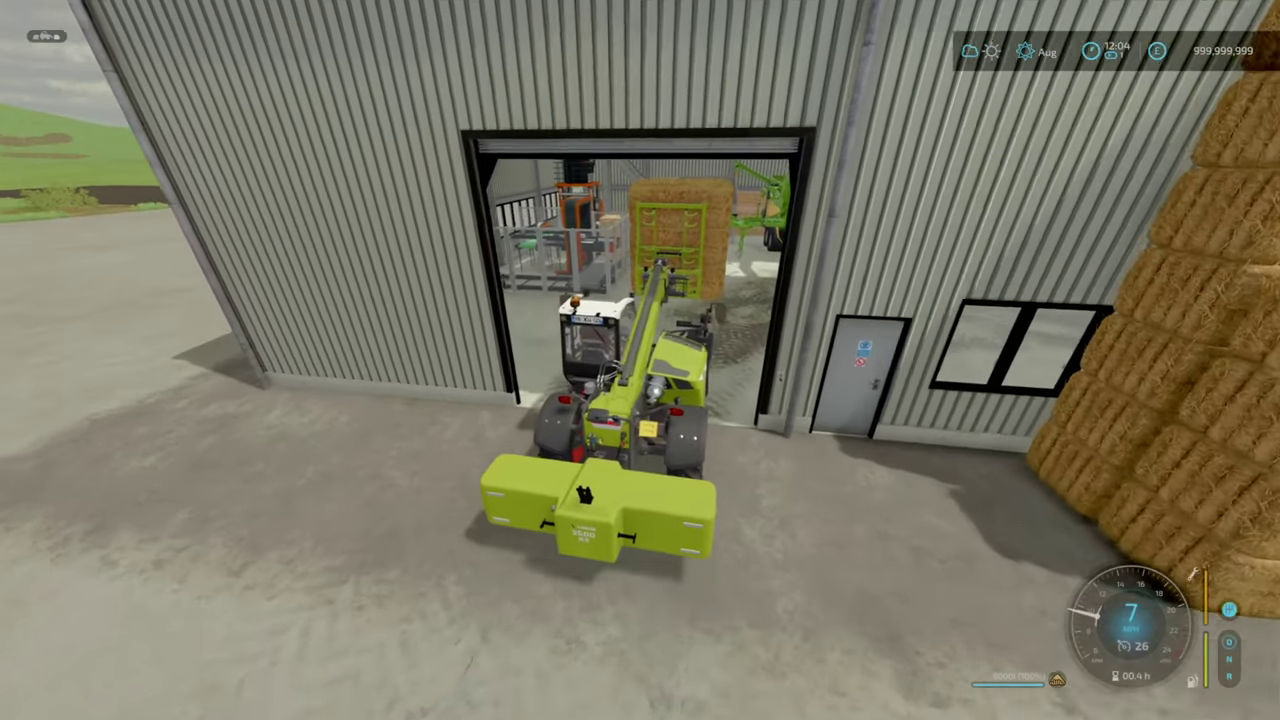
{"action": "key", "text": "w"}
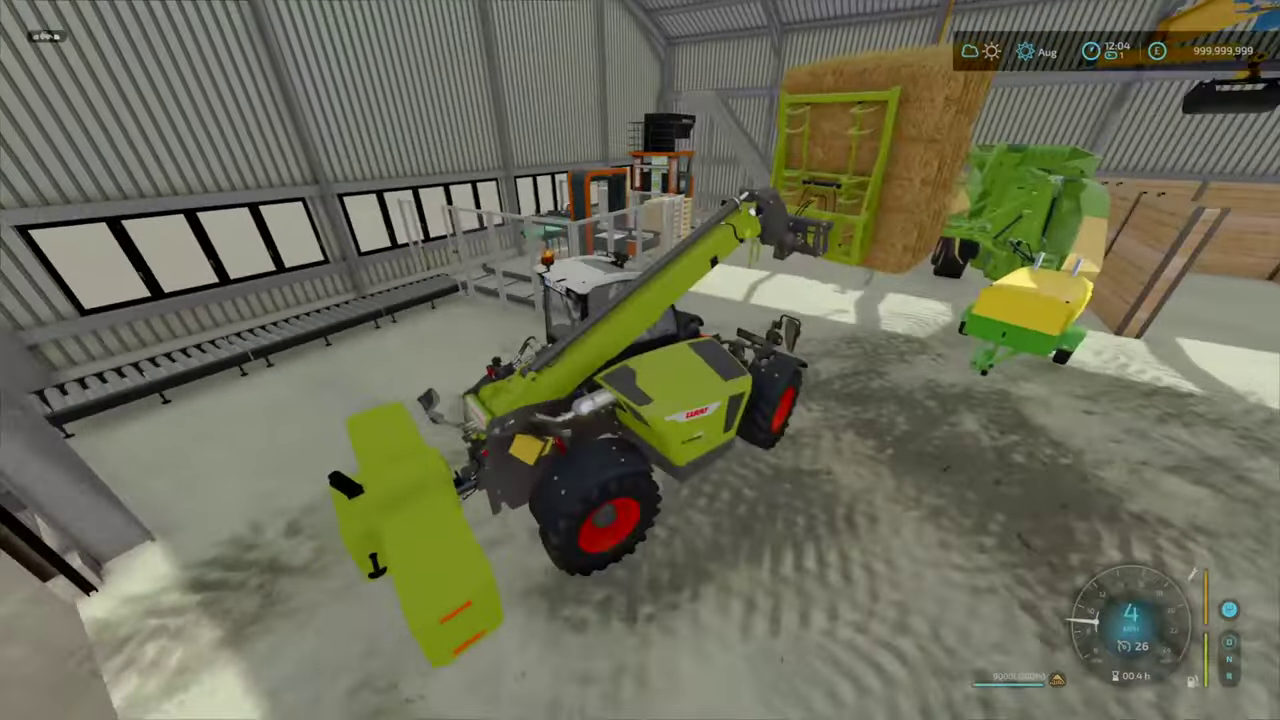
{"action": "key", "text": "w"}
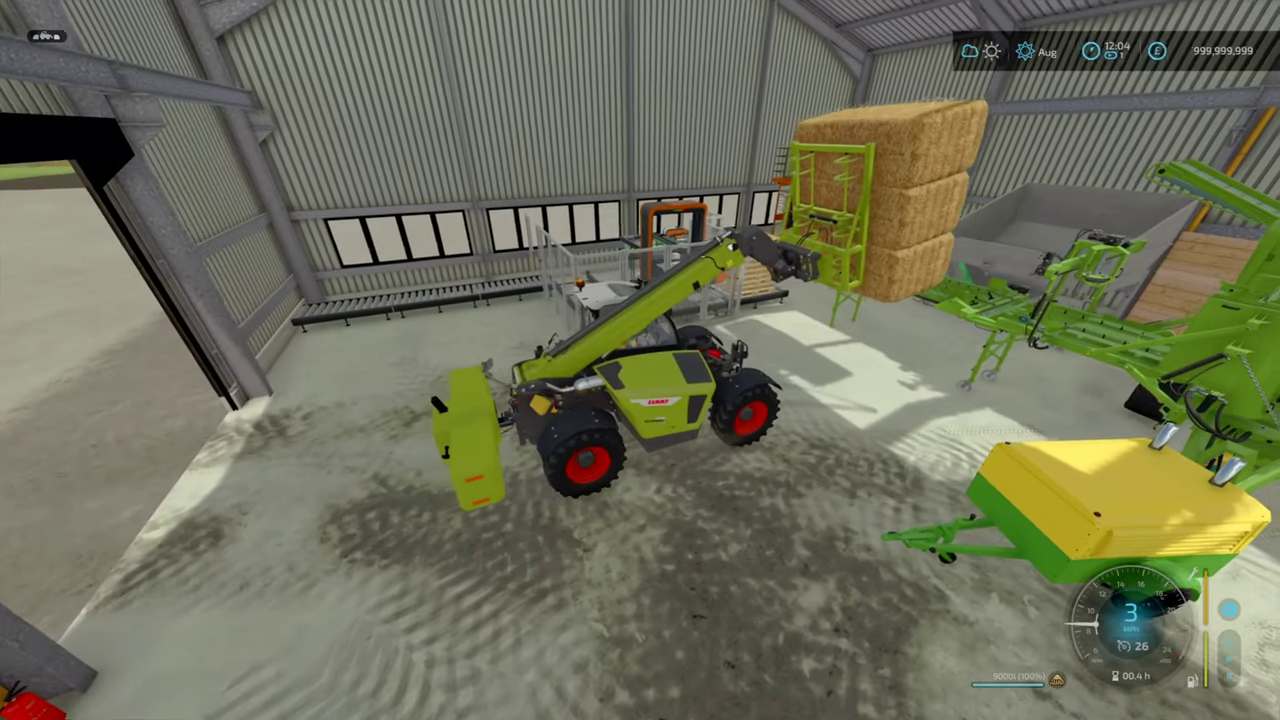
{"action": "key", "text": "w"}
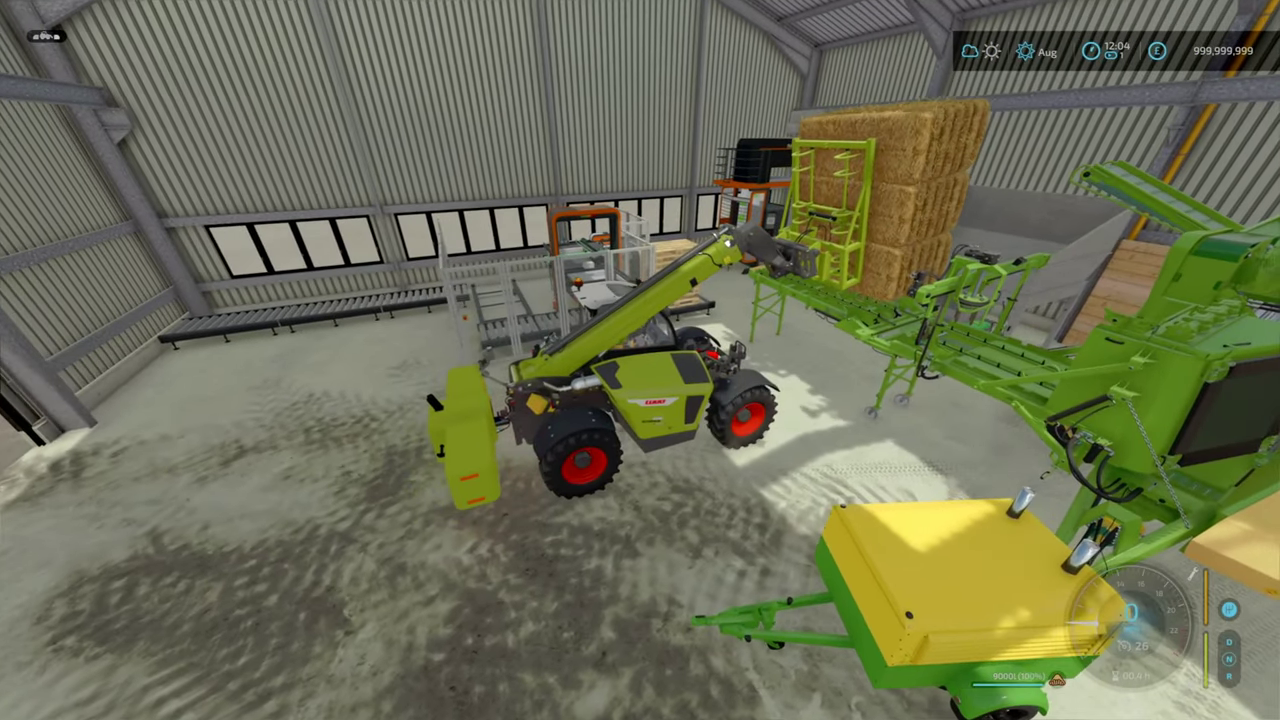
Step: Cycle camera views around the yellow Lizard PTO compressor and the telehandler
{"action": "key", "text": "c"}
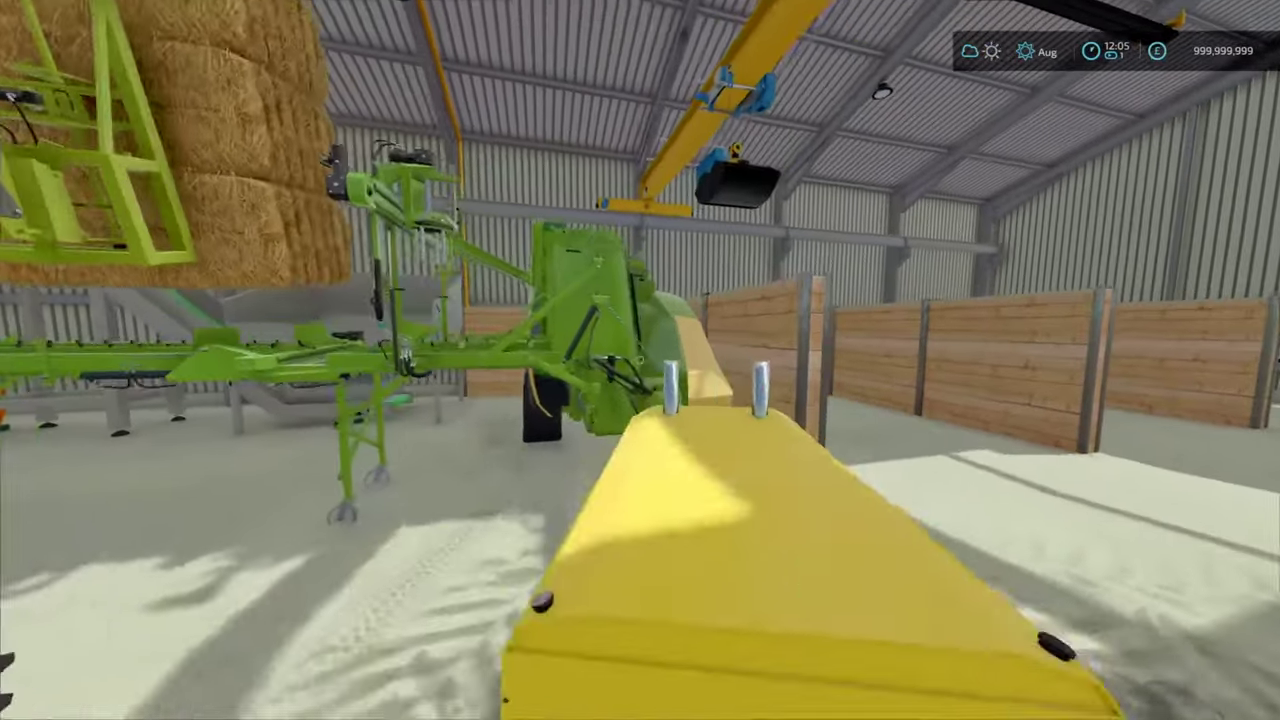
{"action": "key", "text": "c"}
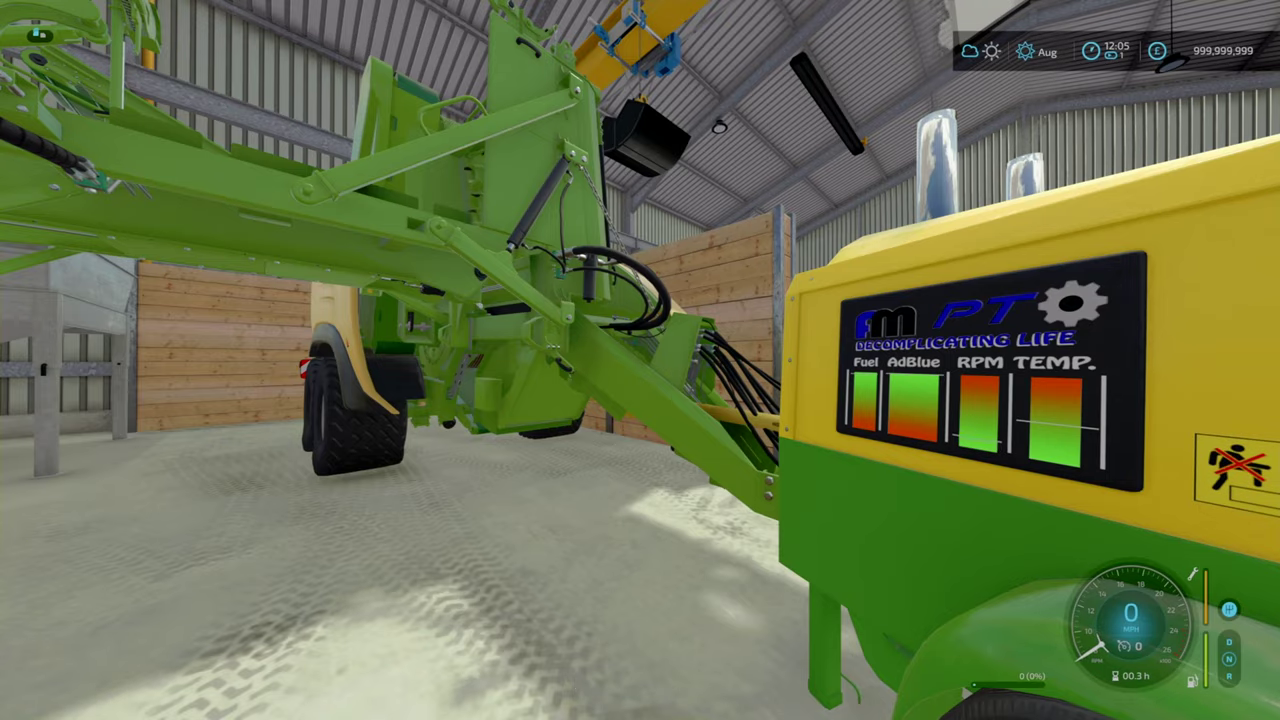
{"action": "key", "text": "c"}
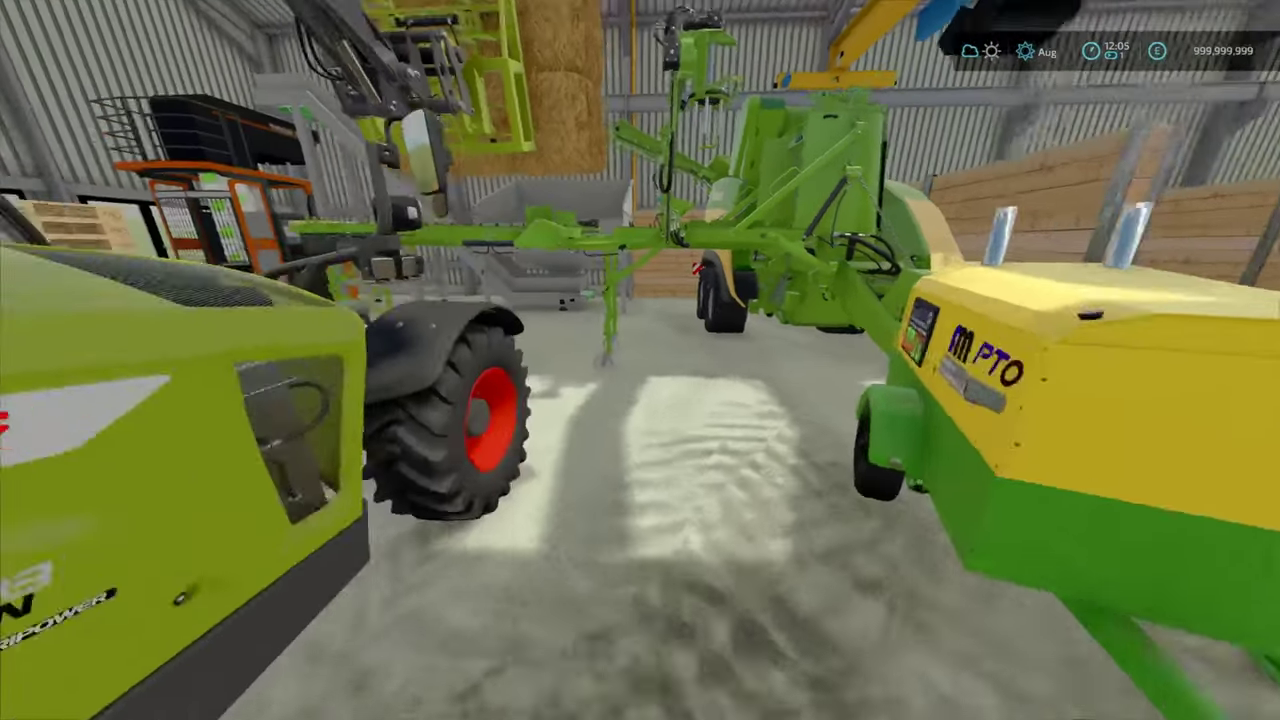
{"action": "key", "text": "Tab"}
{"action": "key", "text": "c"}
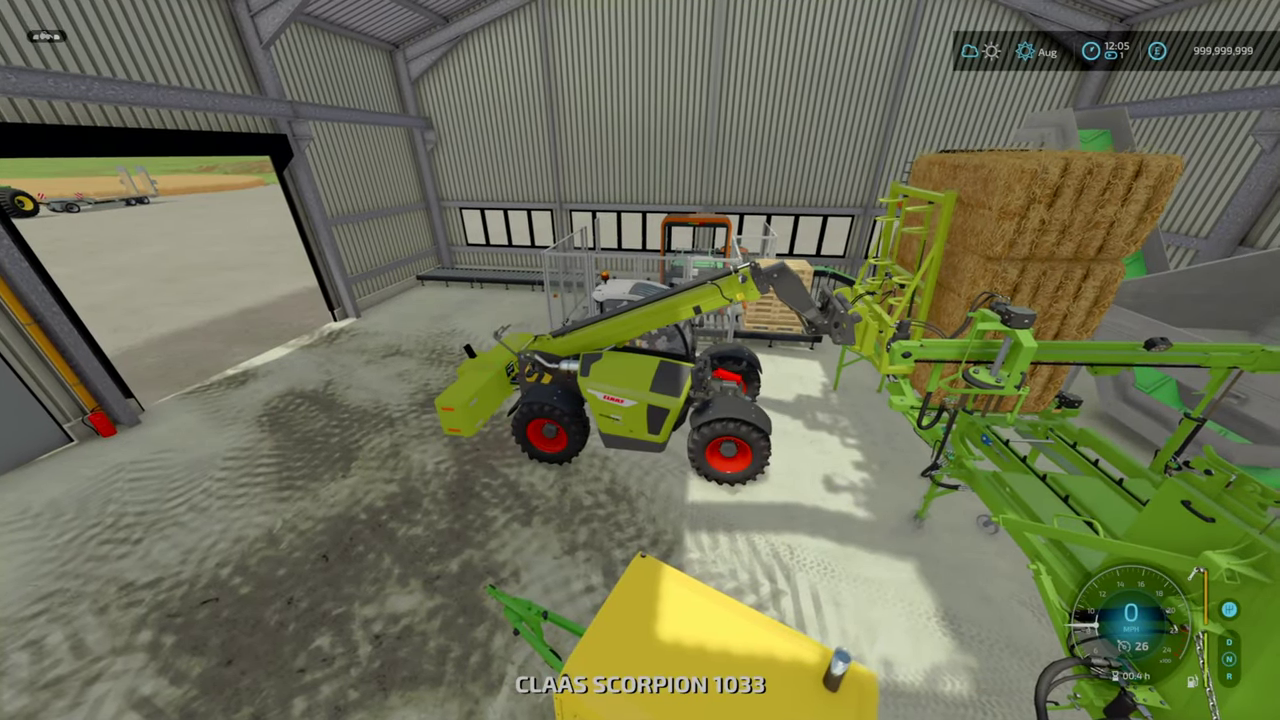
{"action": "key", "text": "w"}
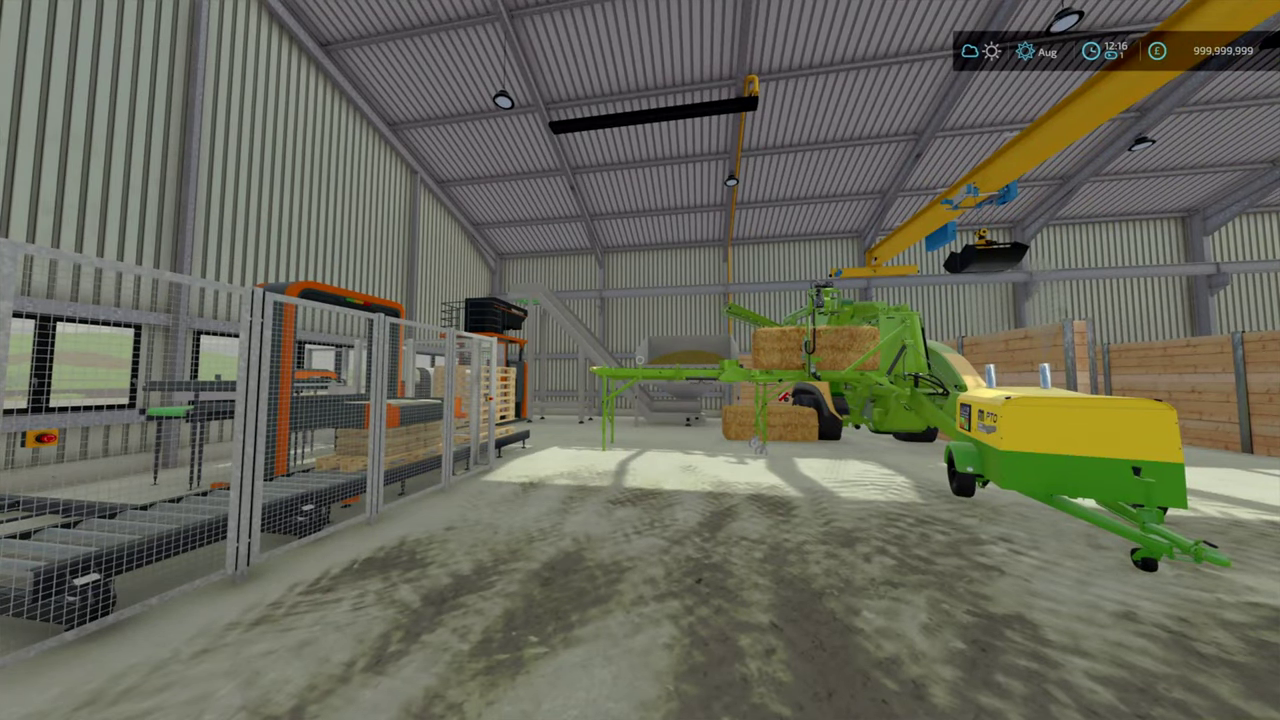
Step: Browse the construction menu's Production > Factories list to the pellet buildings
{"action": "key", "text": "shift+p"}
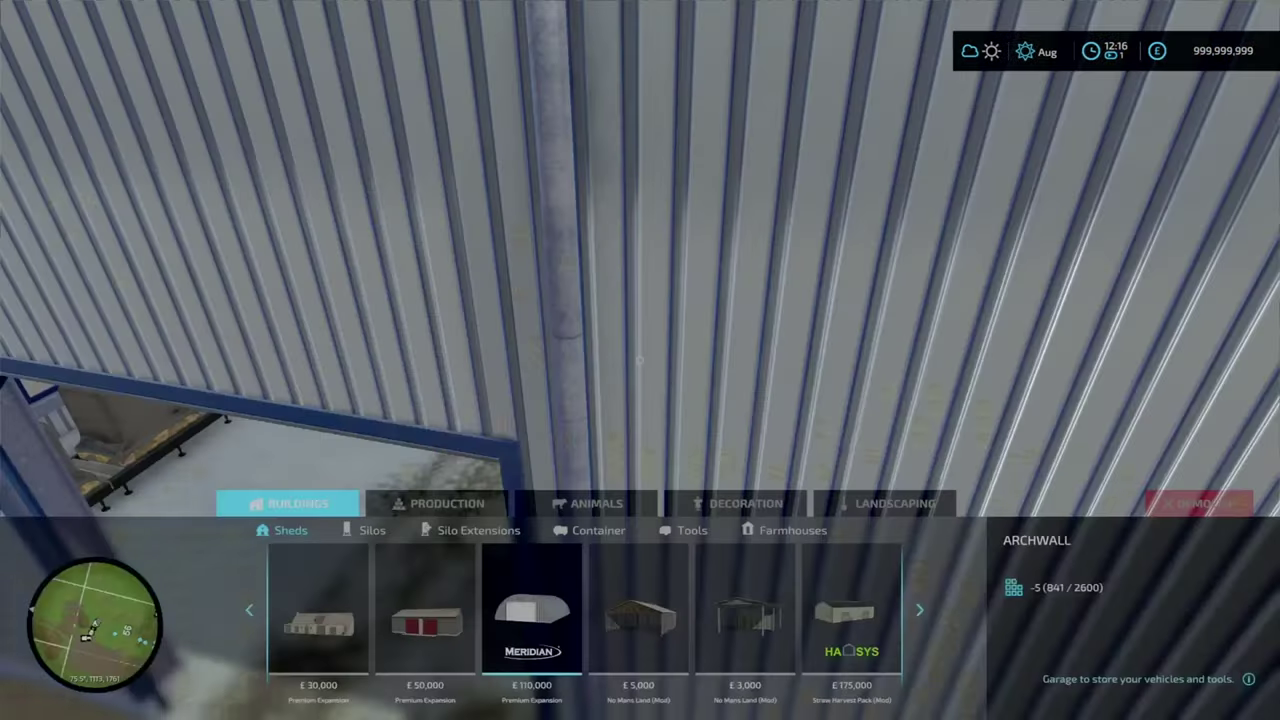
{"action": "key", "text": "e"}
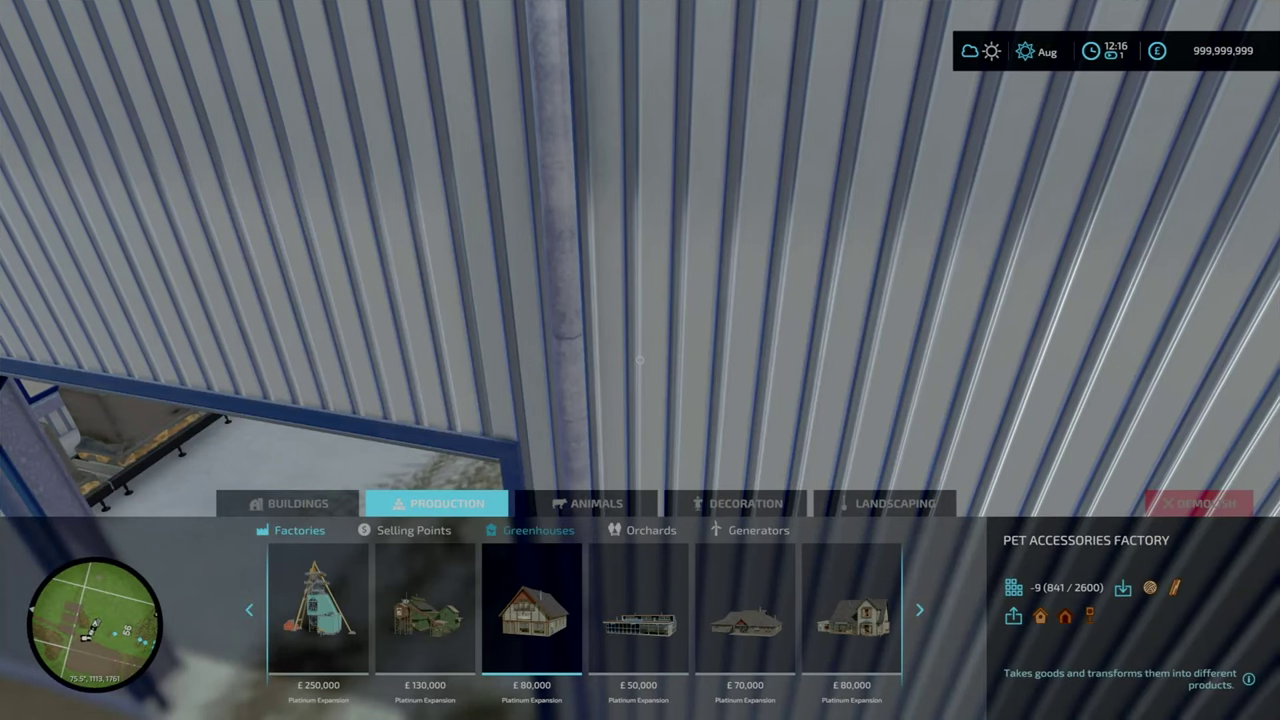
{"action": "key", "text": "Right"}
{"action": "key", "text": "Right"}
{"action": "key", "text": "Right"}
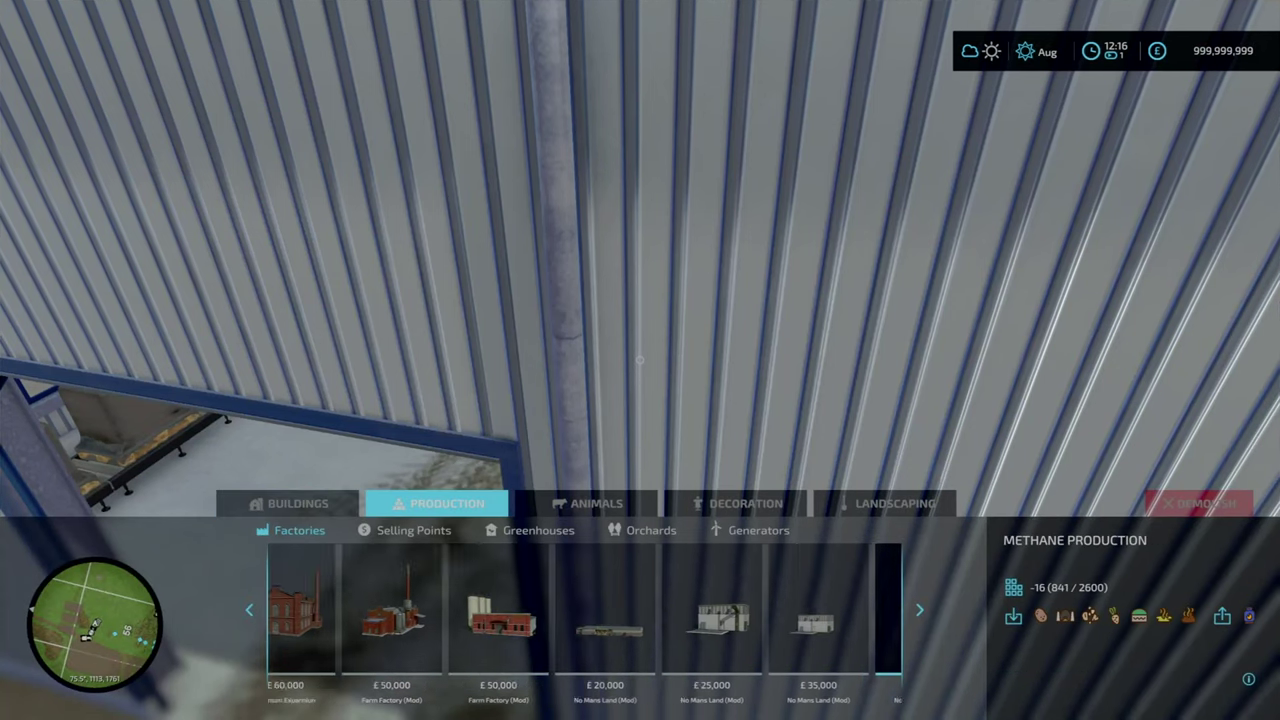
{"action": "key", "text": "Right"}
{"action": "key", "text": "Right"}
{"action": "key", "text": "Right"}
{"action": "key", "text": "Right"}
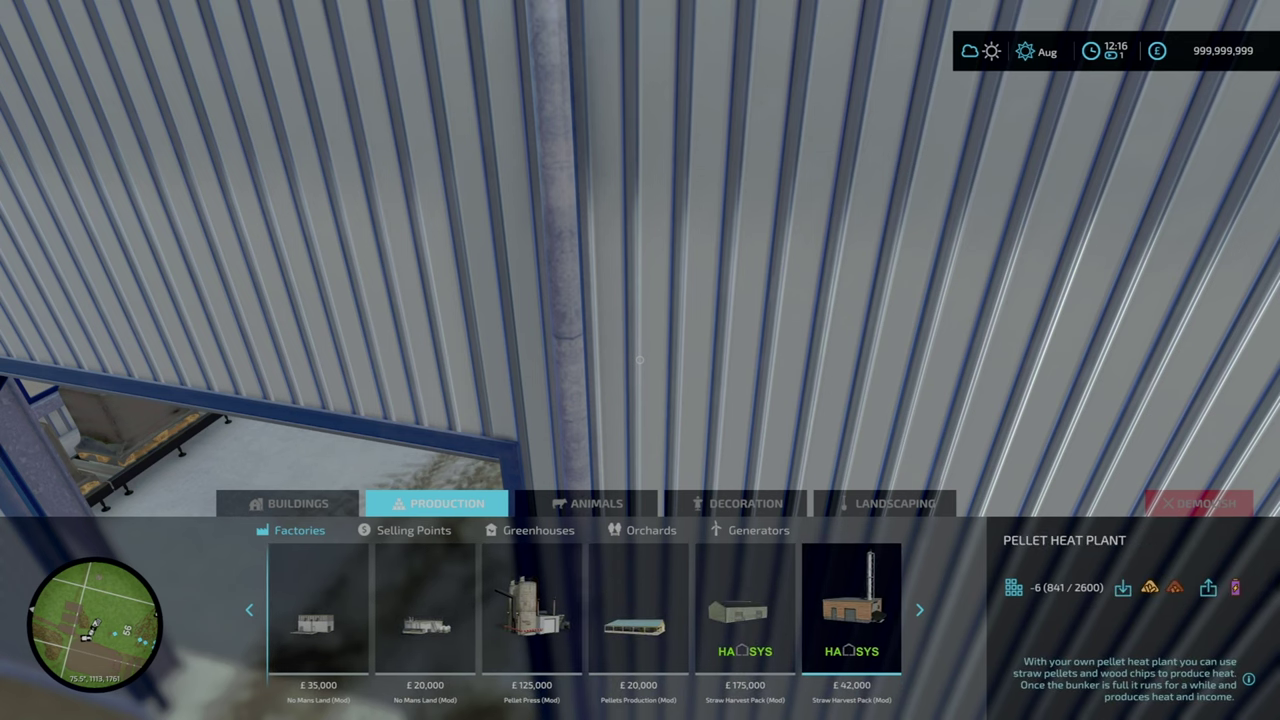
{"action": "key", "text": "Left"}
{"action": "key", "text": "Left"}
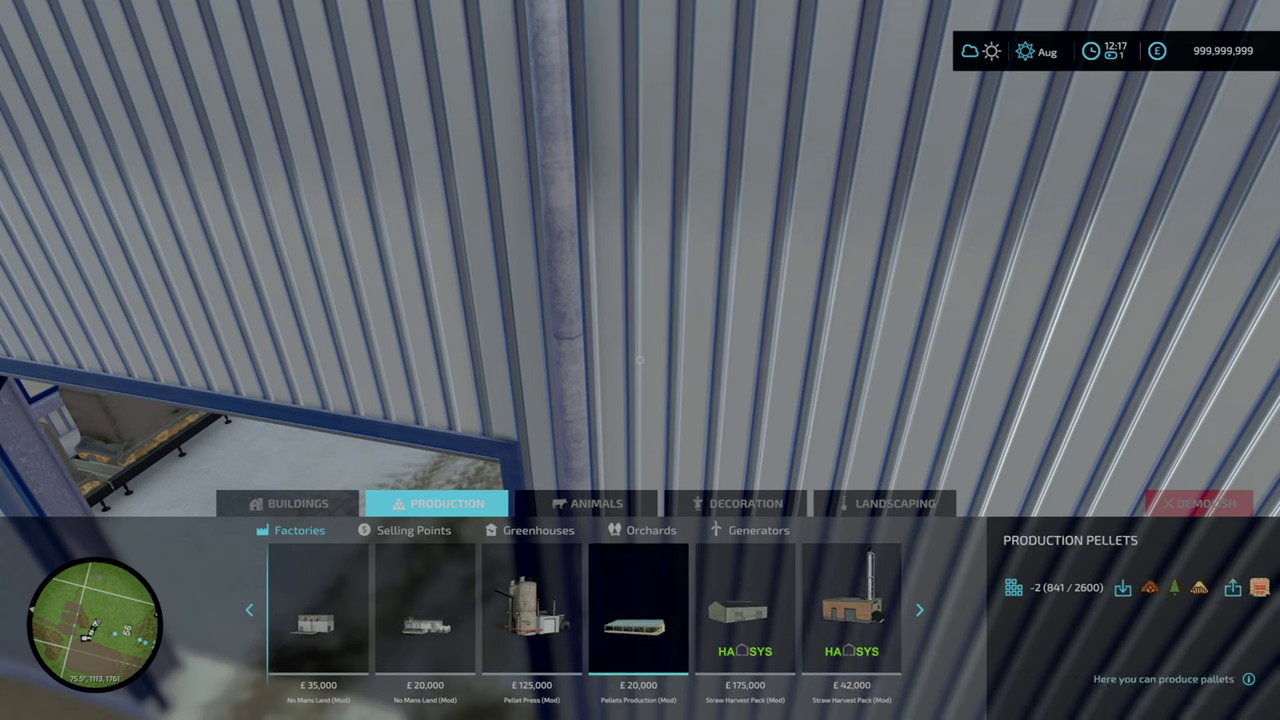
{"action": "key", "text": "Right"}
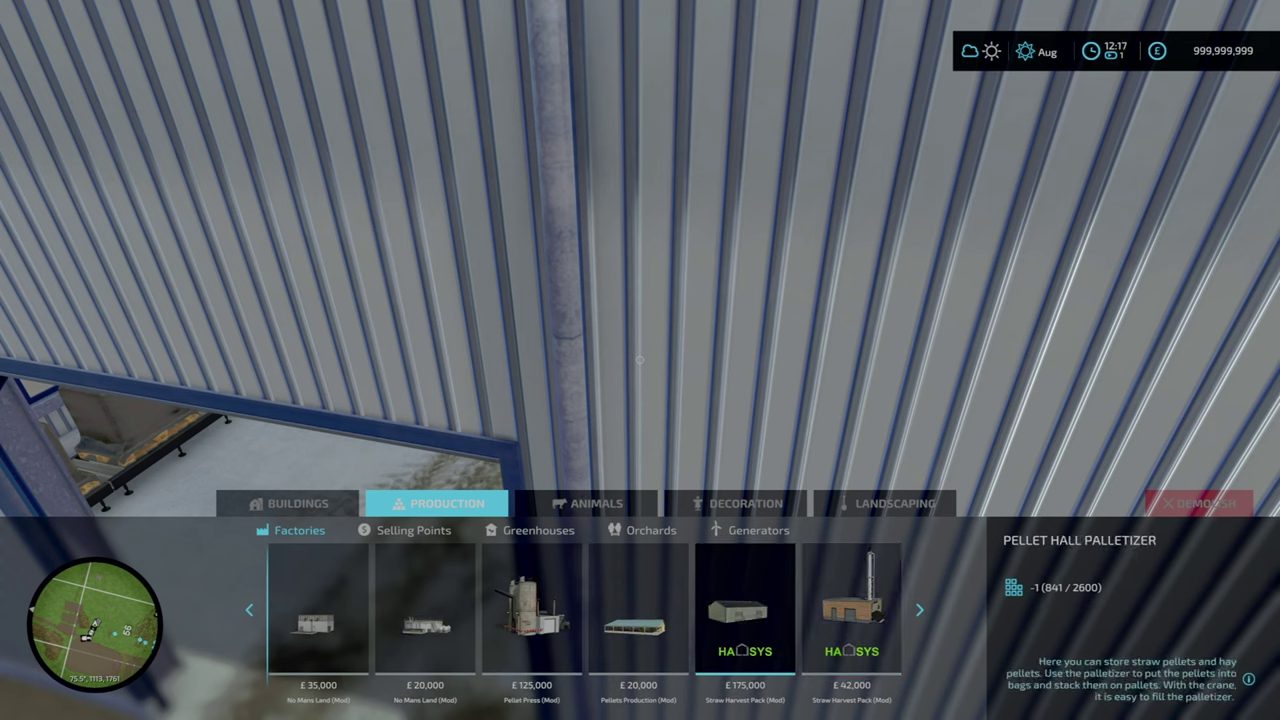
{"action": "key", "text": "Right"}
{"action": "key", "text": "Left"}
Step: Preview placing the Pellet Hall Palletizer, rotate it, then cancel
{"action": "key", "text": "Return"}
{"action": "scroll", "coordinate": [640, 300], "scroll_direction": "down", "scroll_amount": 10}
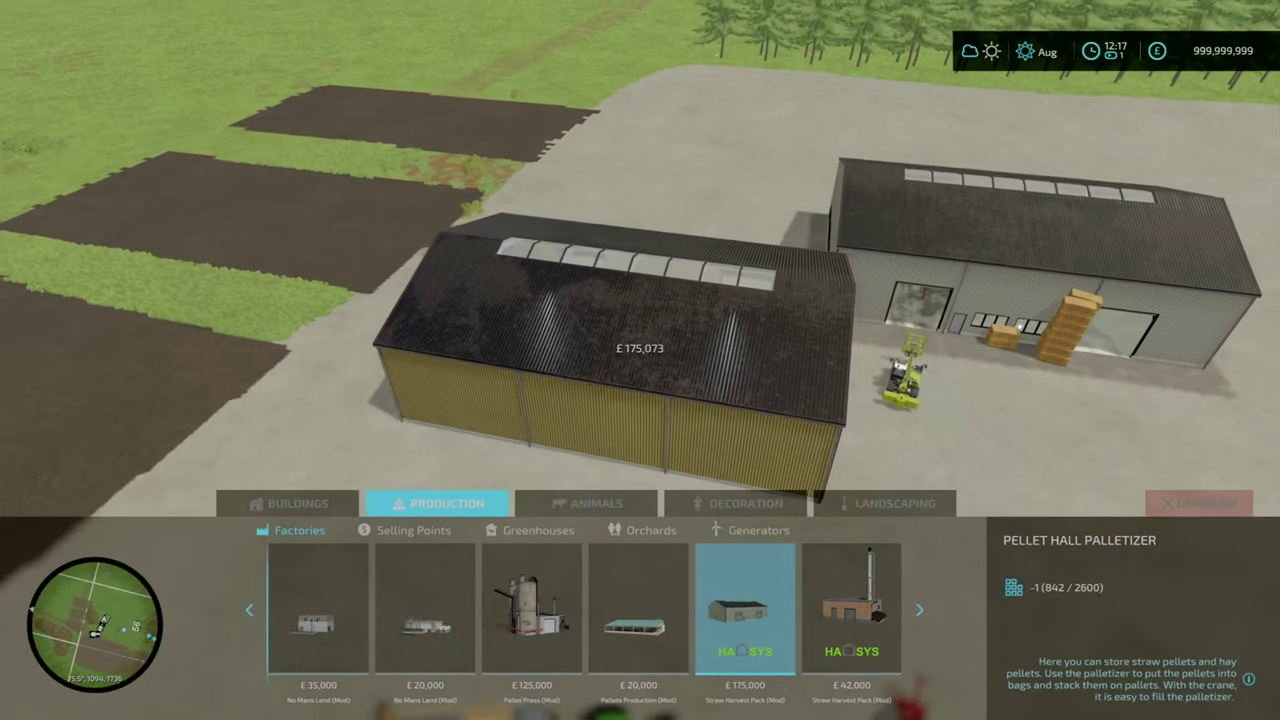
{"action": "key", "text": "Right"}
{"action": "key", "text": "Right"}
{"action": "key", "text": "Right"}
{"action": "key", "text": "Right"}
{"action": "key", "text": "e"}
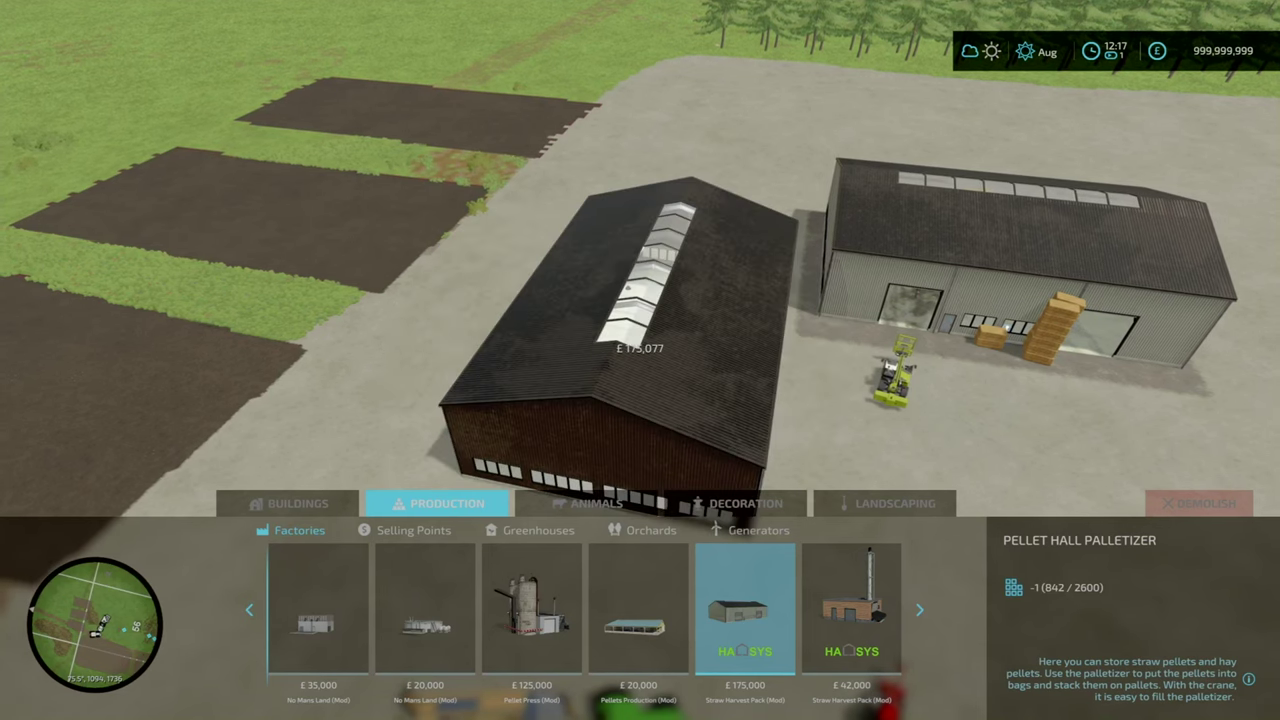
{"action": "key", "text": "Escape"}
Step: Preview the Pellet Clench and Production Pellets buildings, cancelling each
{"action": "key", "text": "Left"}
{"action": "key", "text": "Left"}
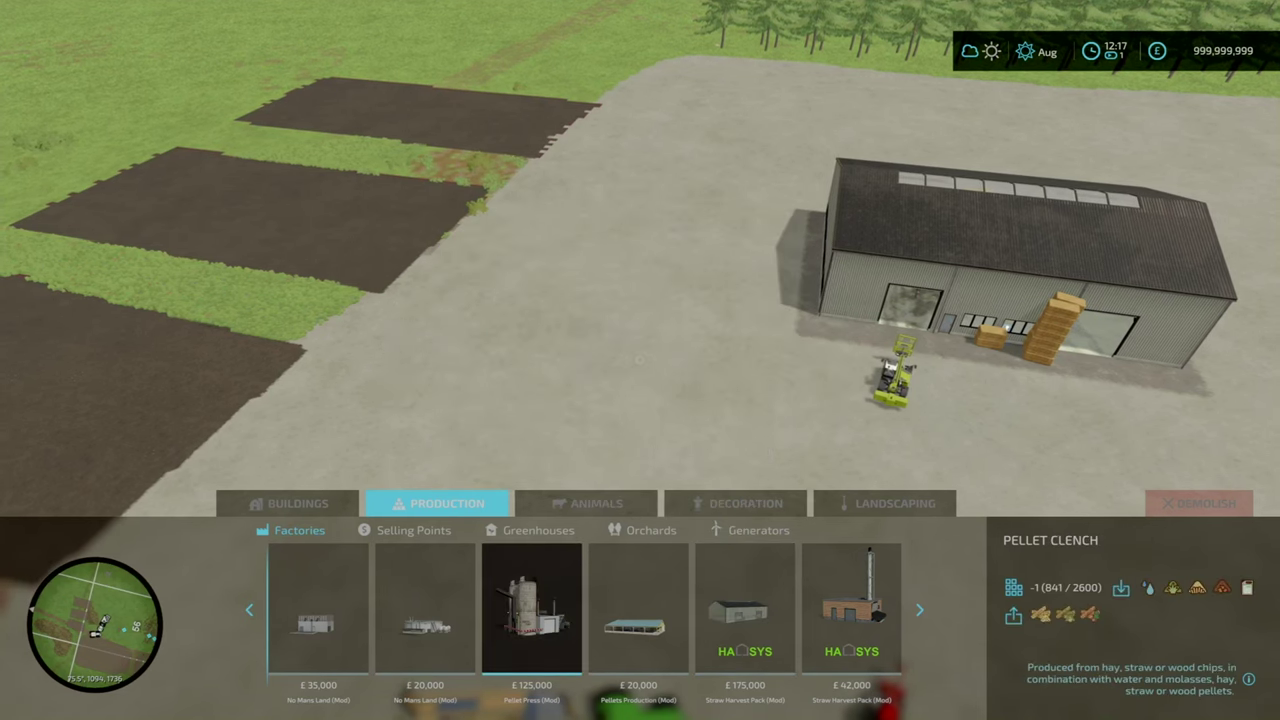
{"action": "key", "text": "Return"}
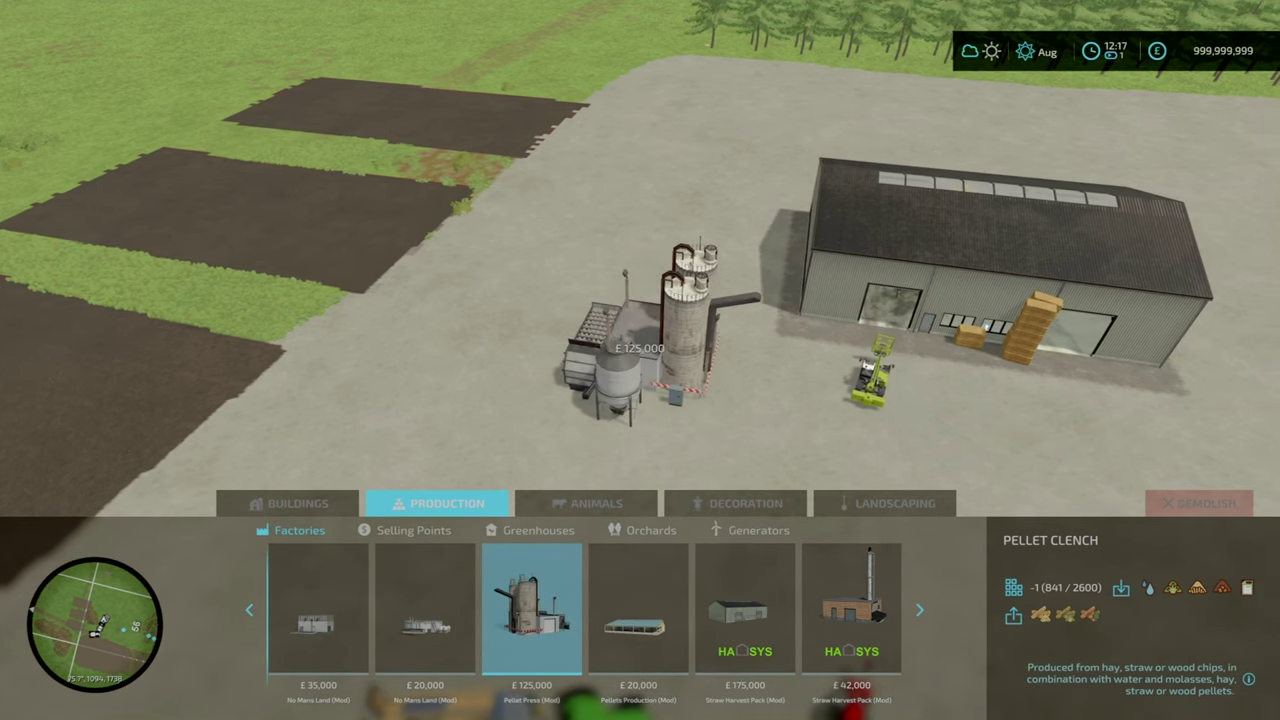
{"action": "key", "text": "Escape"}
{"action": "key", "text": "Right"}
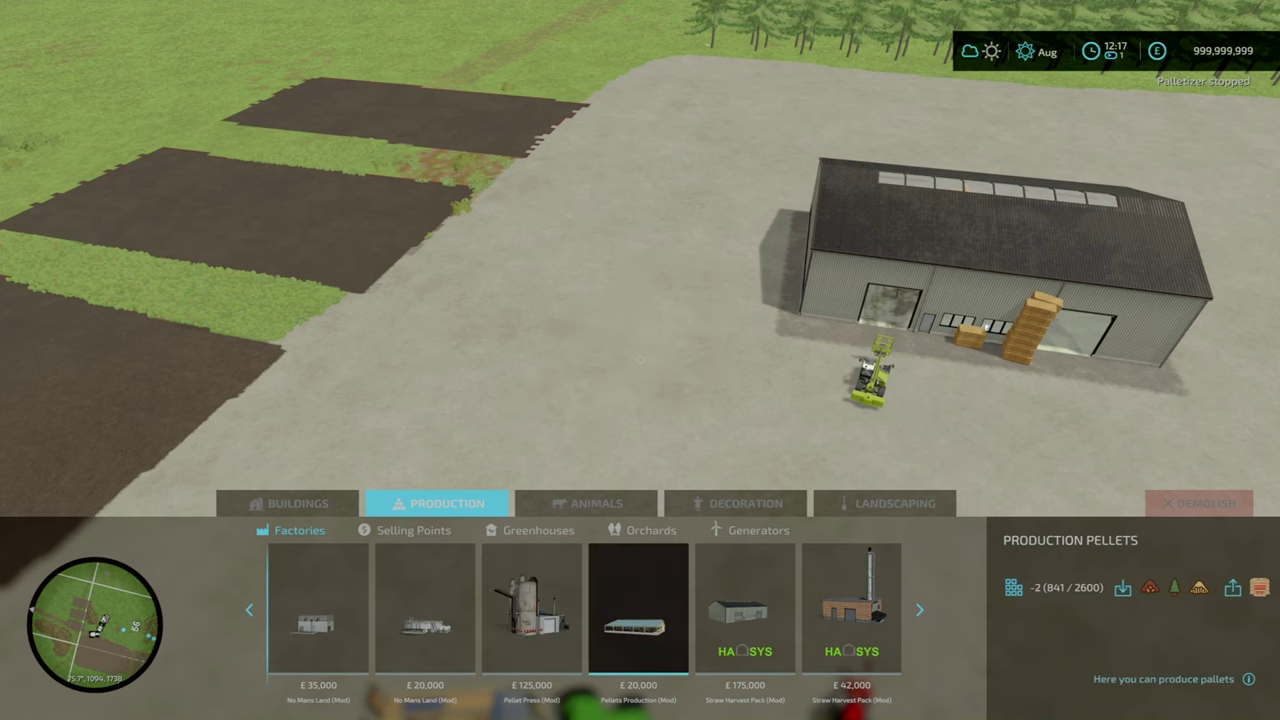
{"action": "key", "text": "Return"}
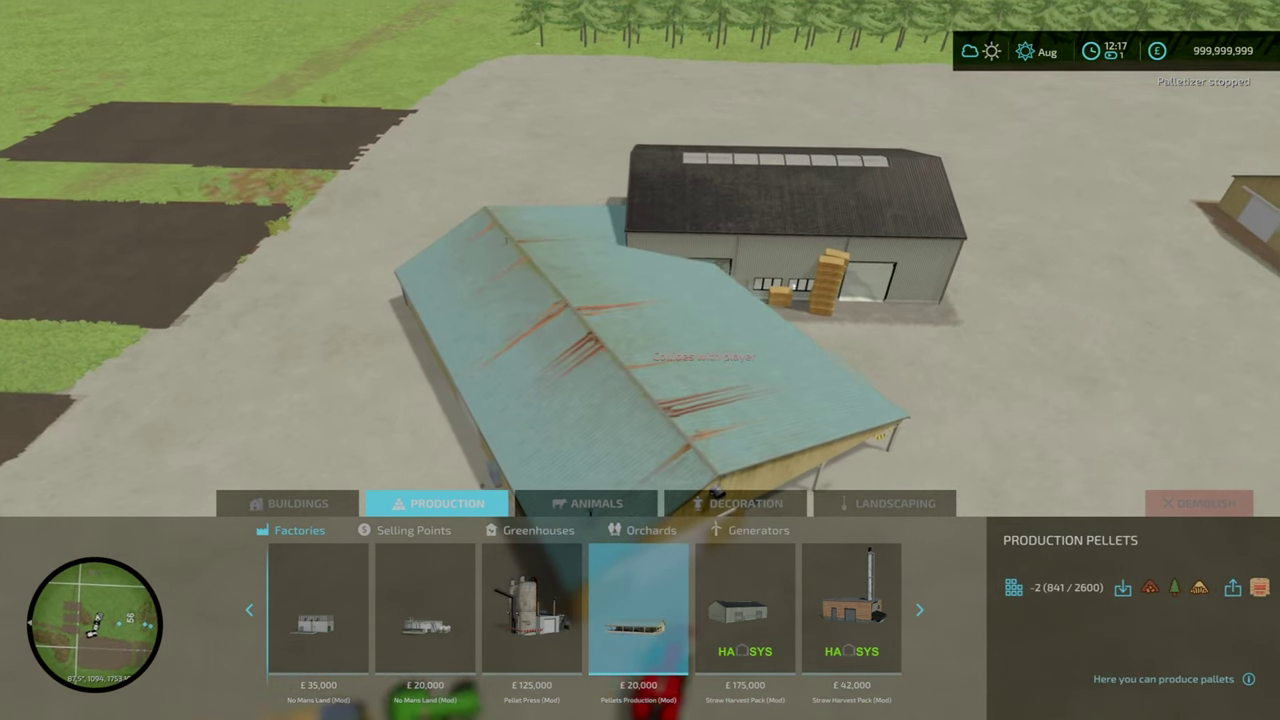
{"action": "key", "text": "Escape"}
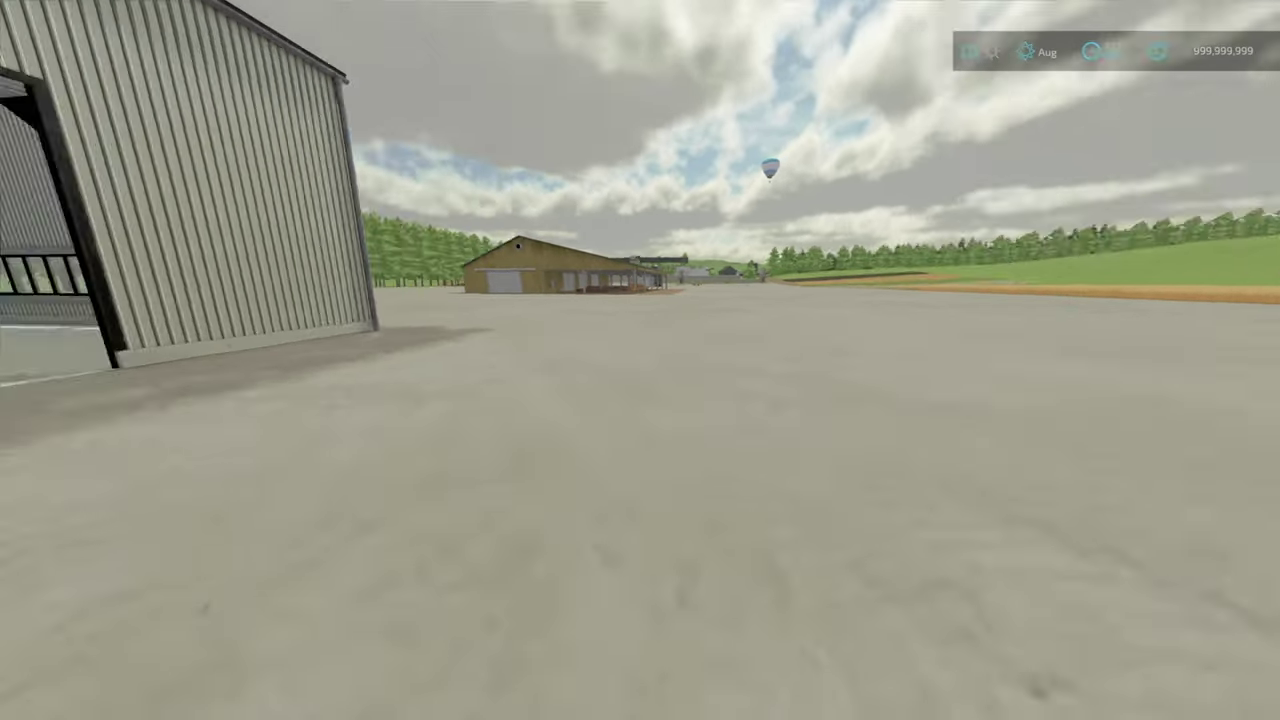
Step: Open Production Chains and flip through the Hay, Straw and Wood Pellets recipes
{"action": "key", "text": "Escape"}
{"action": "key", "text": "Page_Up"}
{"action": "key", "text": "Page_Up"}
{"action": "key", "text": "Page_Up"}
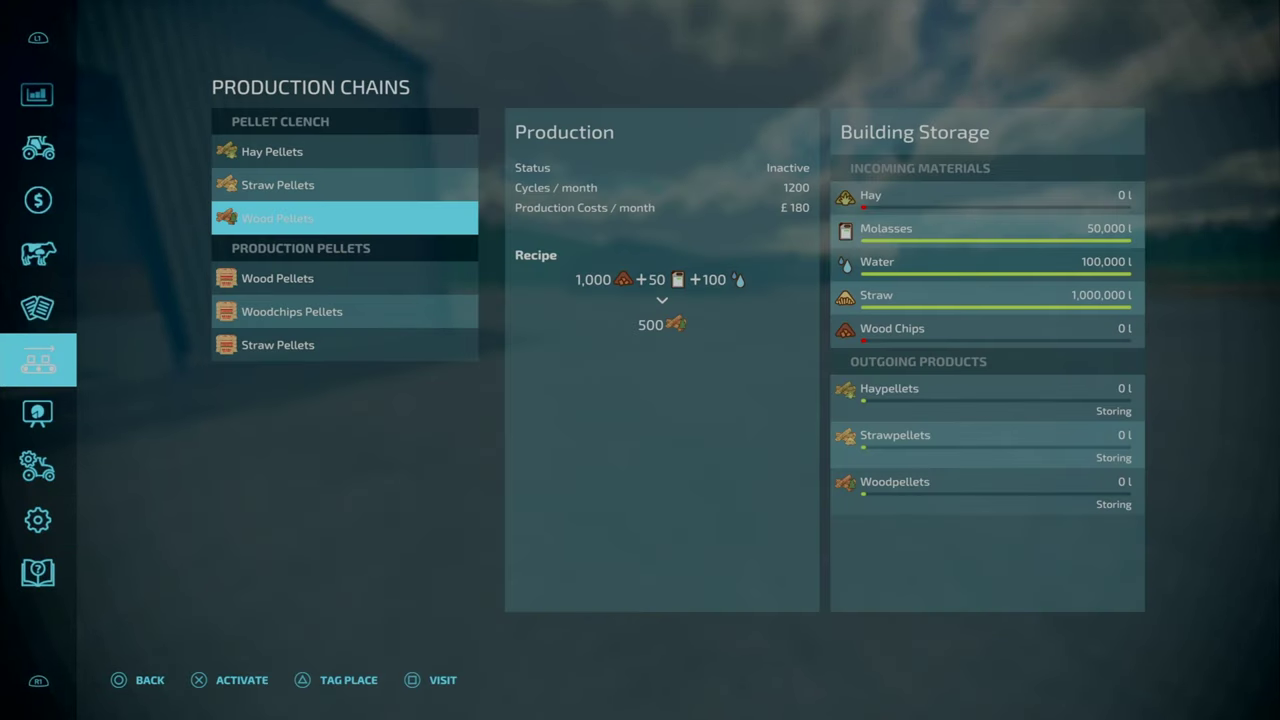
{"action": "key", "text": "Down"}
{"action": "key", "text": "Up"}
{"action": "key", "text": "Up"}
{"action": "key", "text": "Up"}
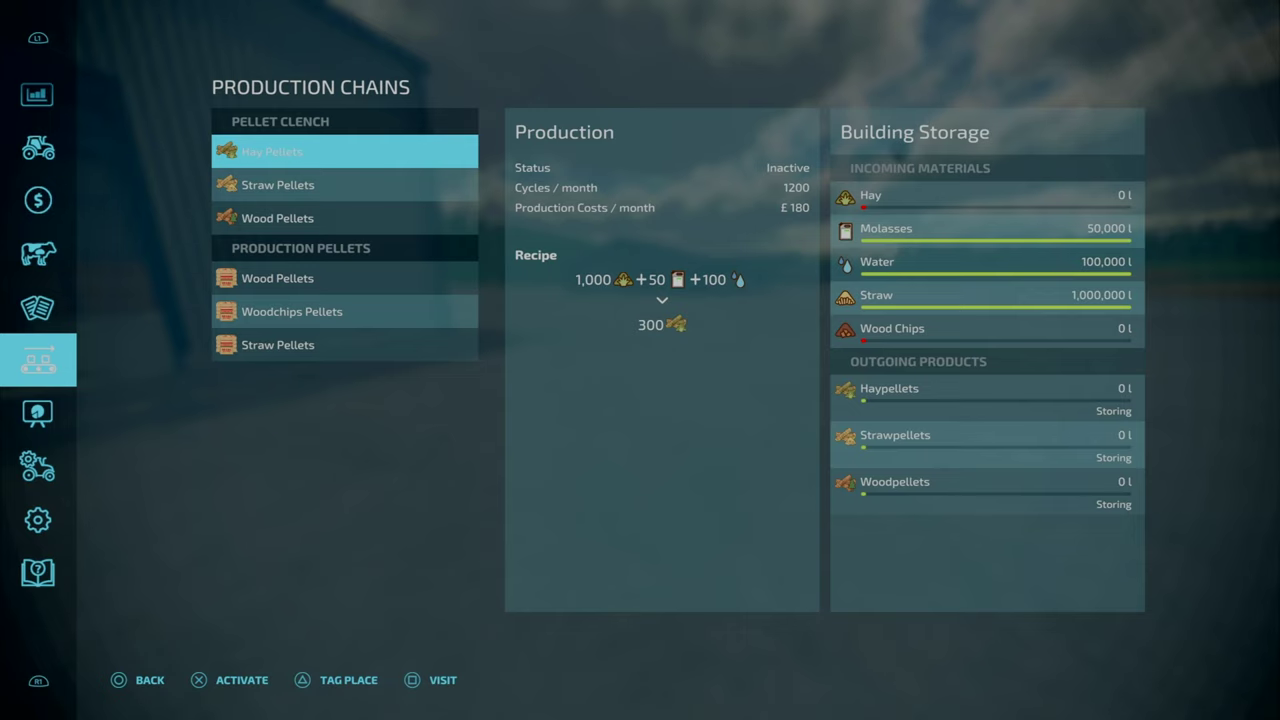
{"action": "key", "text": "Down"}
{"action": "key", "text": "Down"}
{"action": "key", "text": "Up"}
{"action": "key", "text": "Up"}
Step: Compare Pellet Clench Straw Pellets (1,000 straw, molasses, water → 300) with Wood and Hay Pellets
{"action": "key", "text": "Down"}
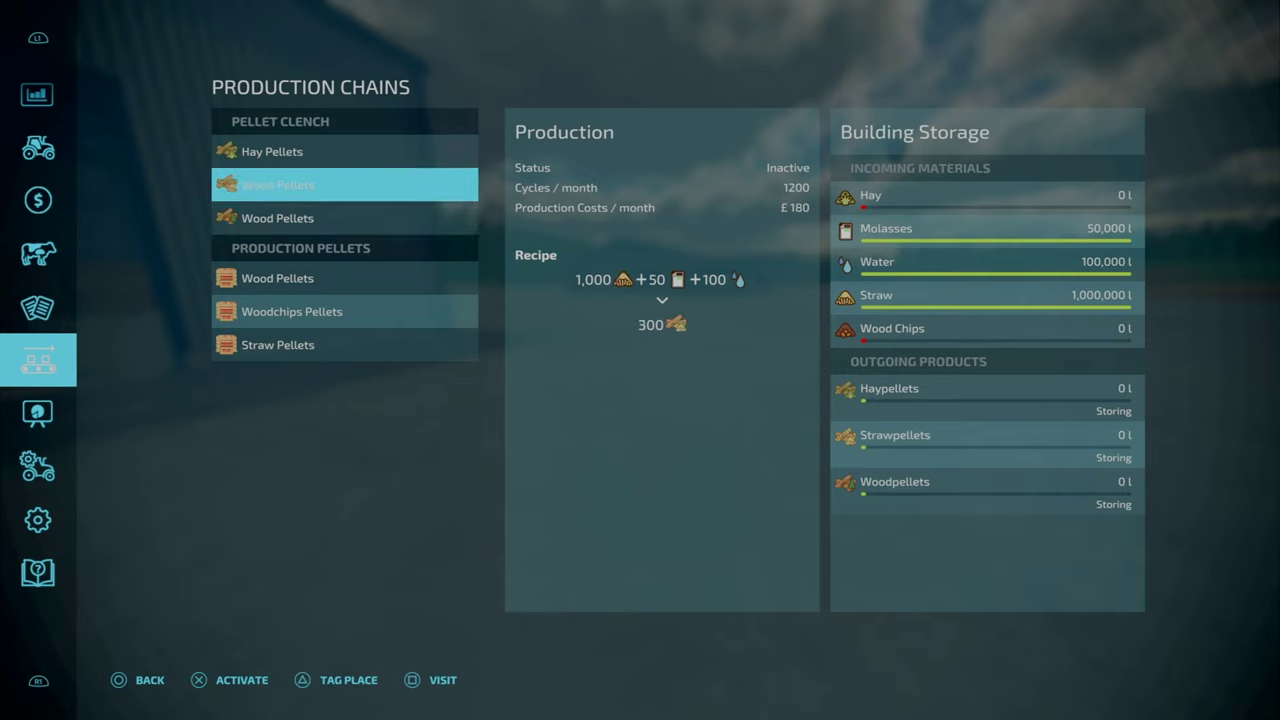
{"action": "key", "text": "Up"}
{"action": "key", "text": "Down"}
{"action": "key", "text": "Down"}
{"action": "key", "text": "Down"}
{"action": "key", "text": "Down"}
{"action": "key", "text": "Down"}
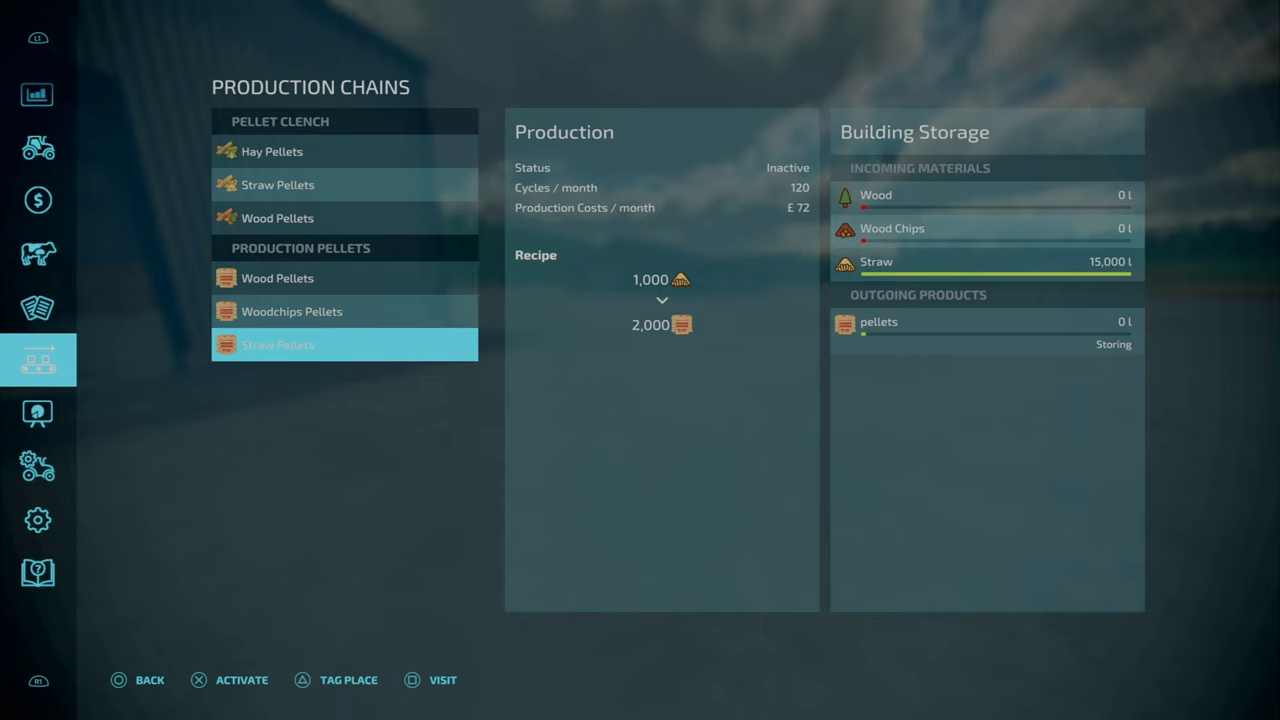
{"action": "key", "text": "Up"}
{"action": "key", "text": "Up"}
{"action": "key", "text": "Up"}
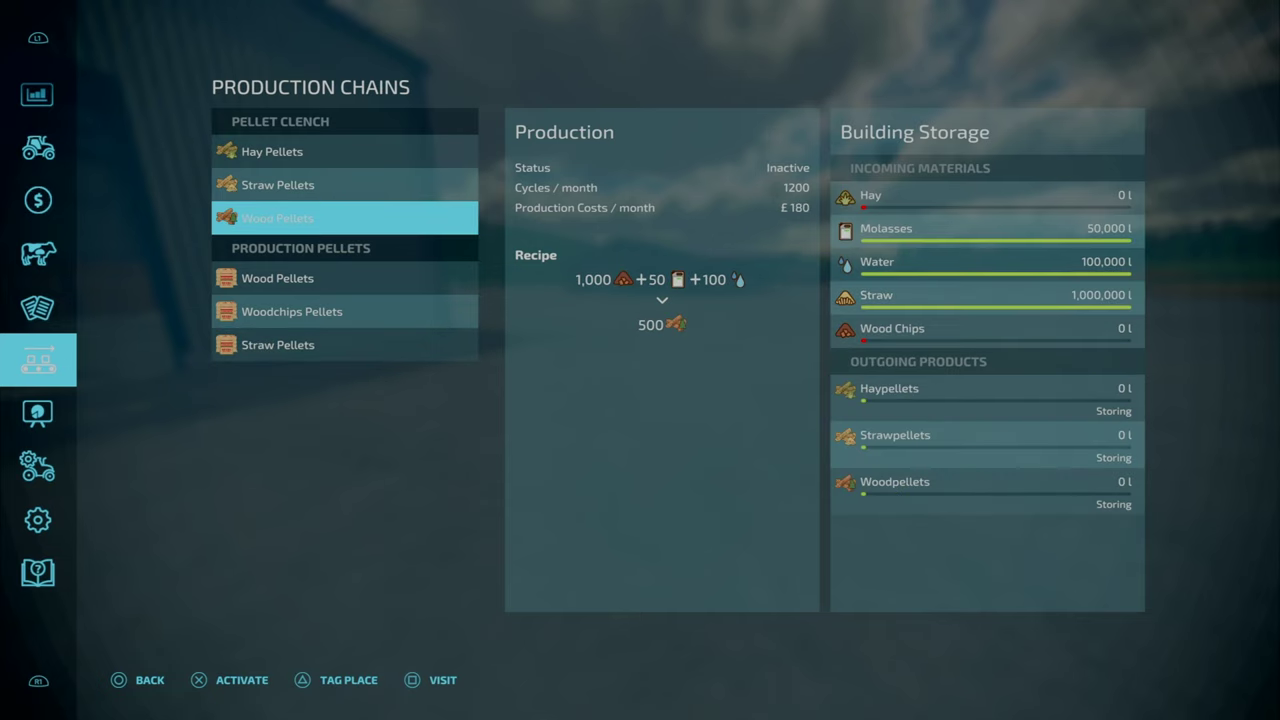
{"action": "key", "text": "Up"}
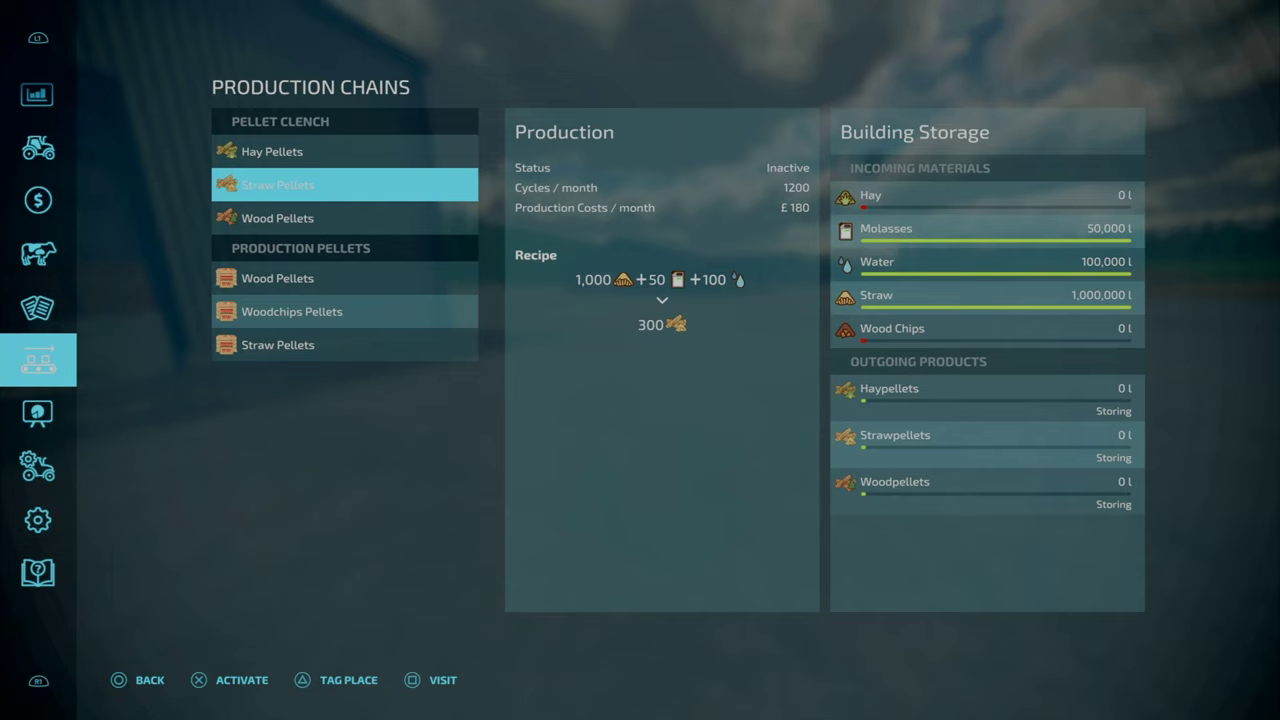
{"action": "key", "text": "Down"}
{"action": "key", "text": "Up"}
{"action": "key", "text": "Up"}
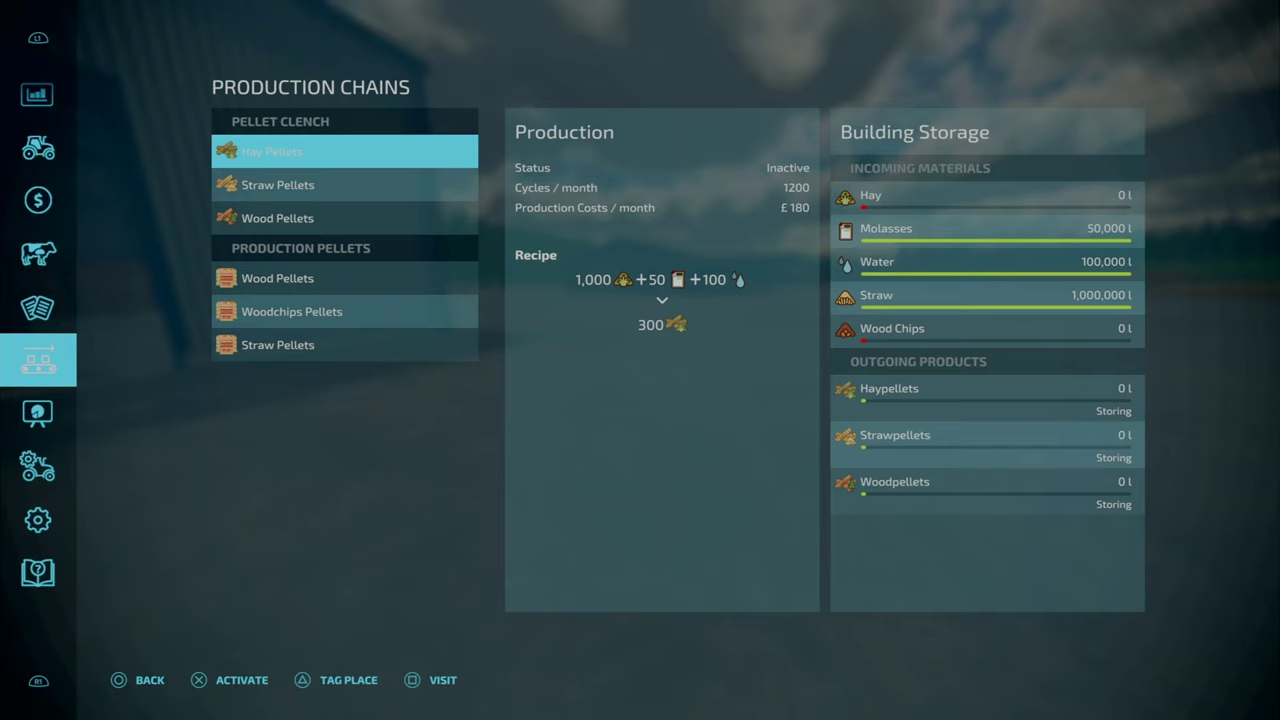
{"action": "key", "text": "Down"}
{"action": "key", "text": "Down"}
{"action": "key", "text": "Up"}
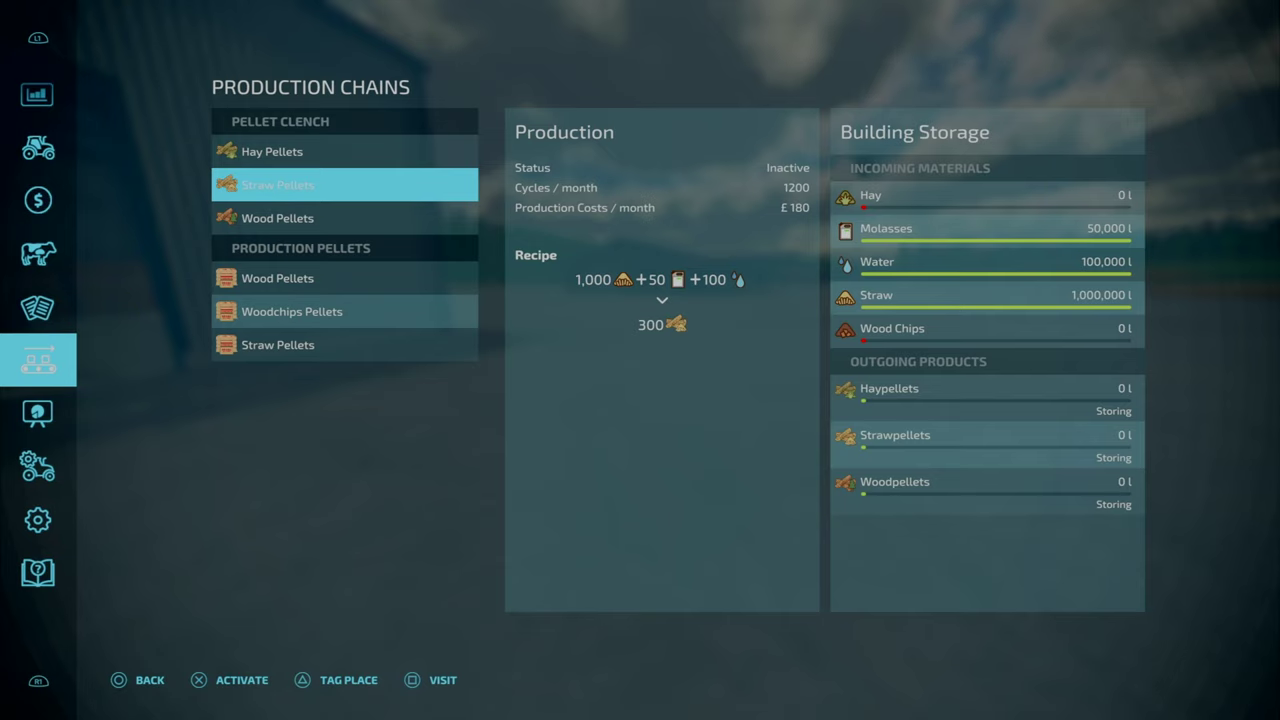
{"action": "key", "text": "Right"}
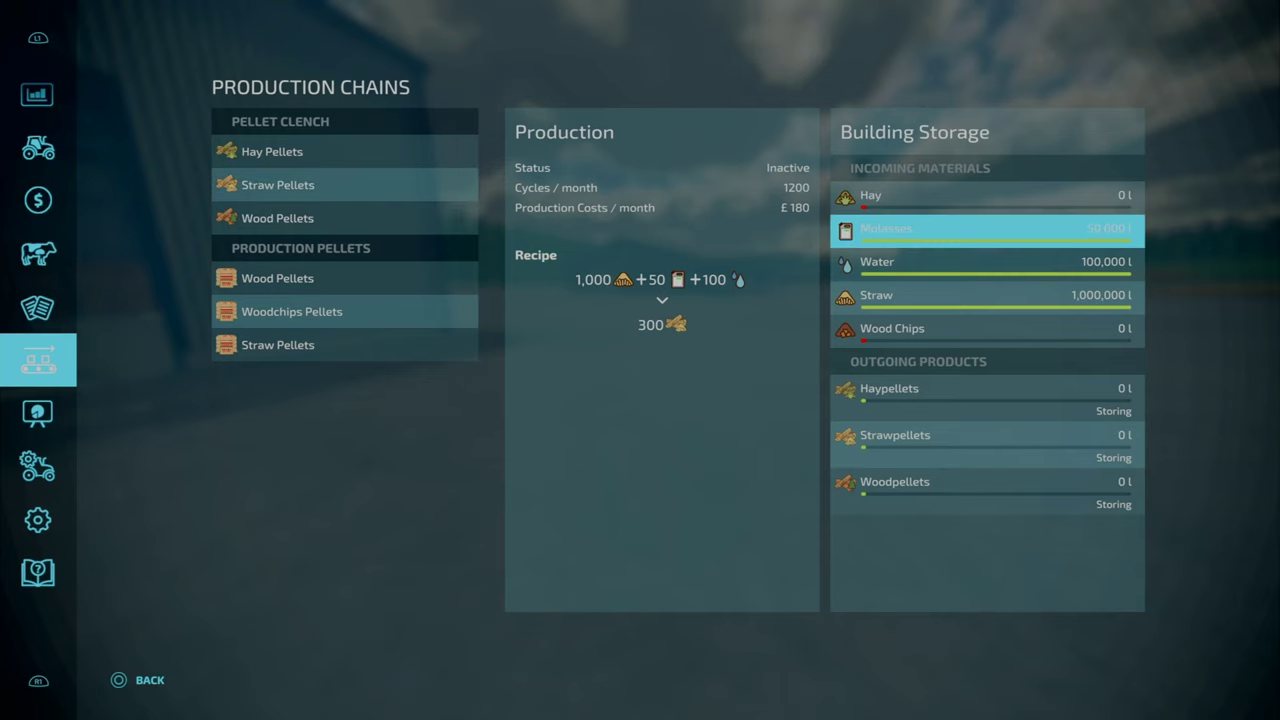
{"action": "key", "text": "Down"}
{"action": "key", "text": "Down"}
{"action": "key", "text": "Down"}
{"action": "key", "text": "Down"}
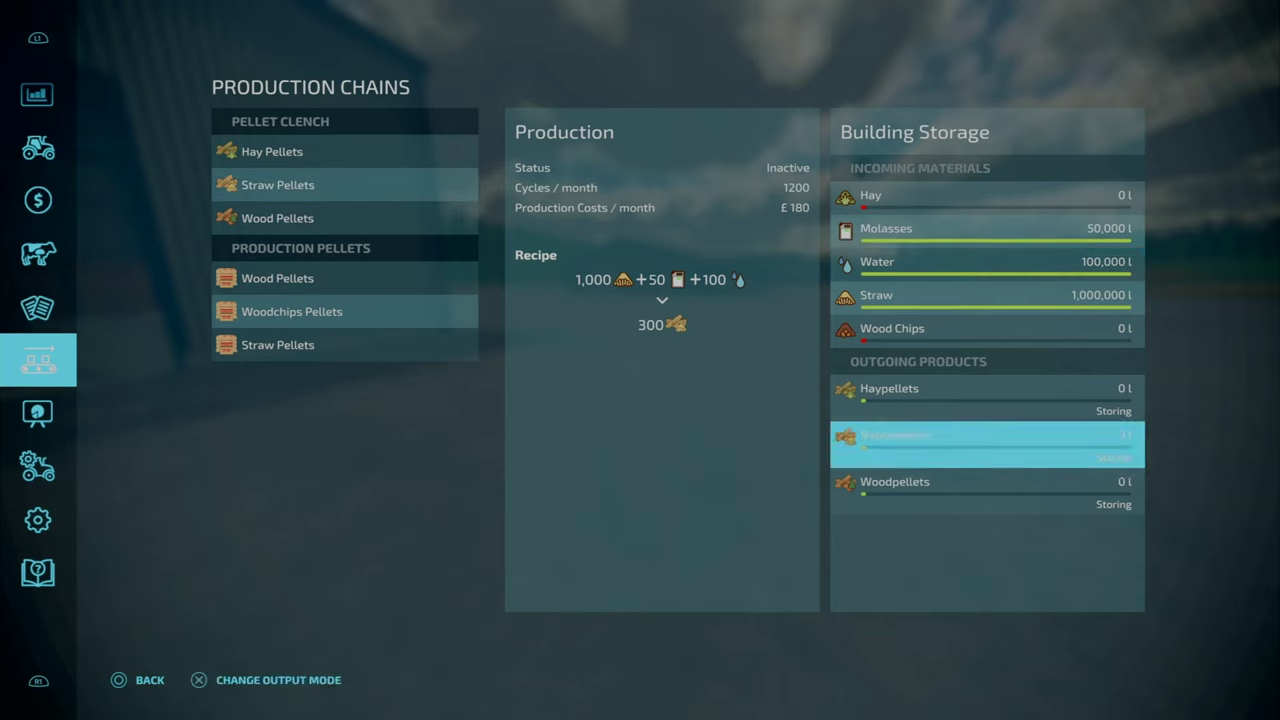
{"action": "key", "text": "Left"}
{"action": "key", "text": "Down"}
{"action": "key", "text": "Down"}
{"action": "key", "text": "Down"}
{"action": "key", "text": "Down"}
{"action": "key", "text": "Up"}
{"action": "key", "text": "Up"}
{"action": "key", "text": "Up"}
{"action": "key", "text": "Down"}
{"action": "key", "text": "Down"}
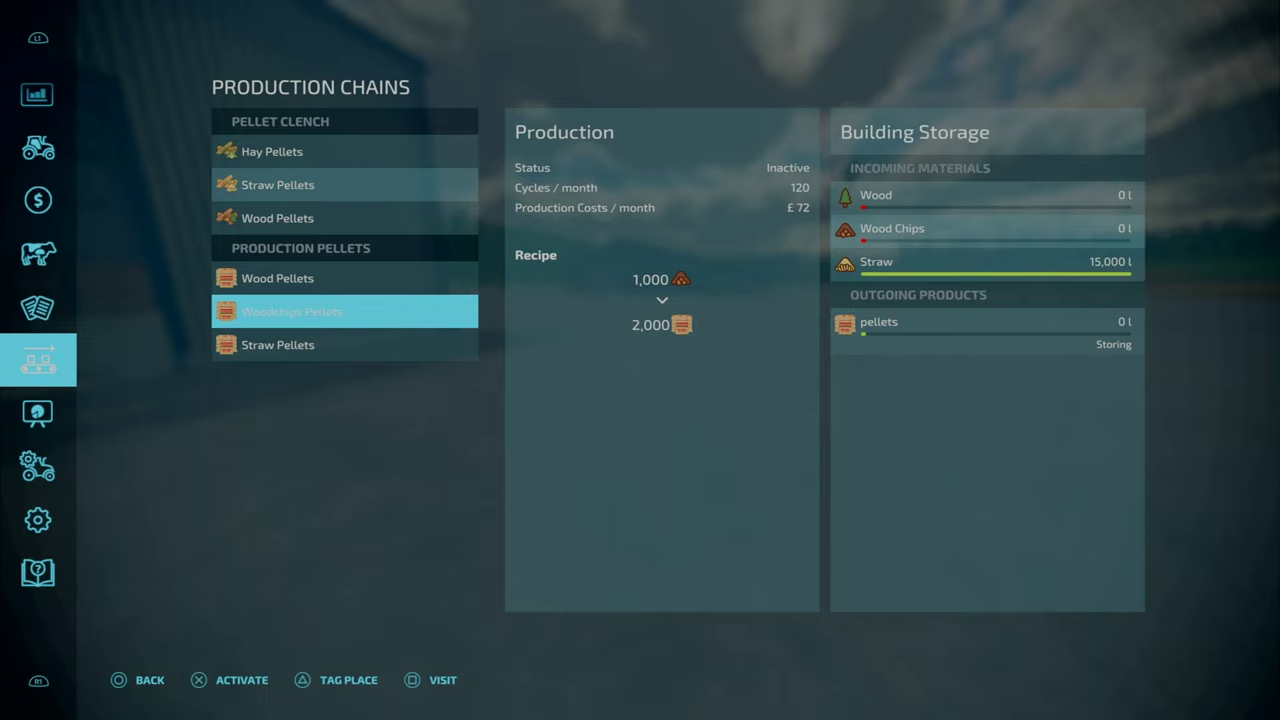
{"action": "key", "text": "Up"}
{"action": "key", "text": "Up"}
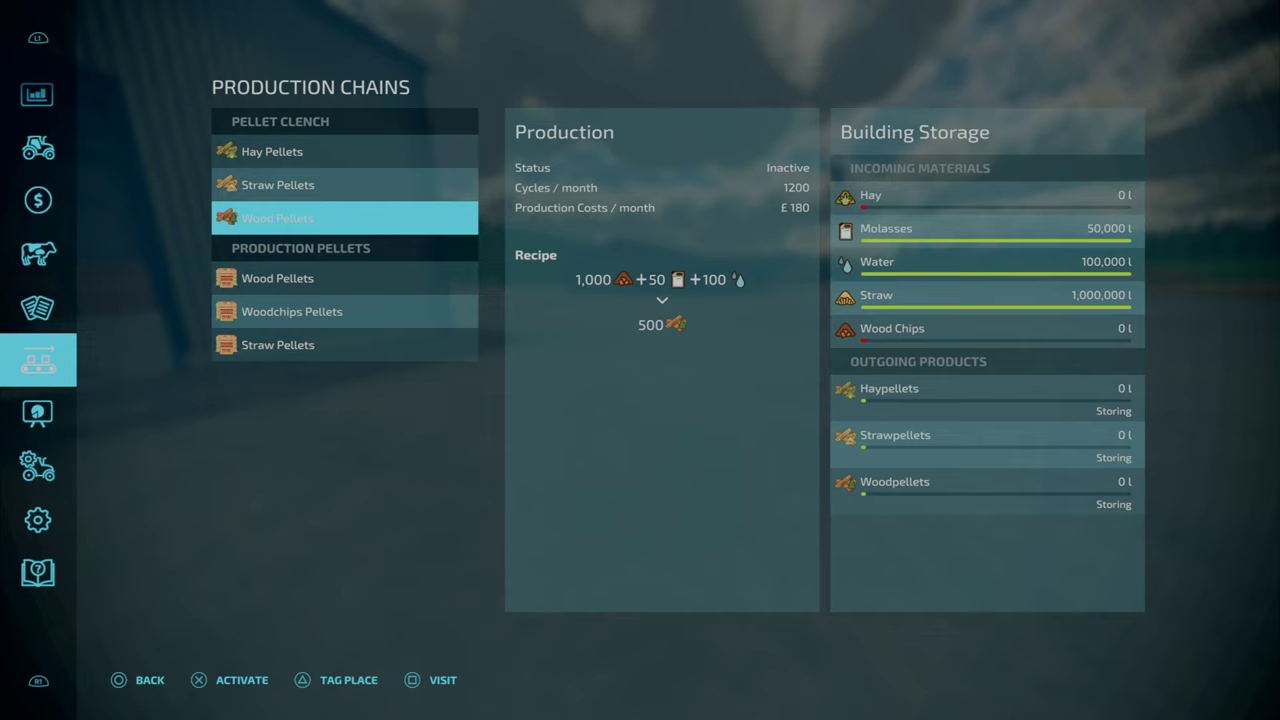
{"action": "key", "text": "Right"}
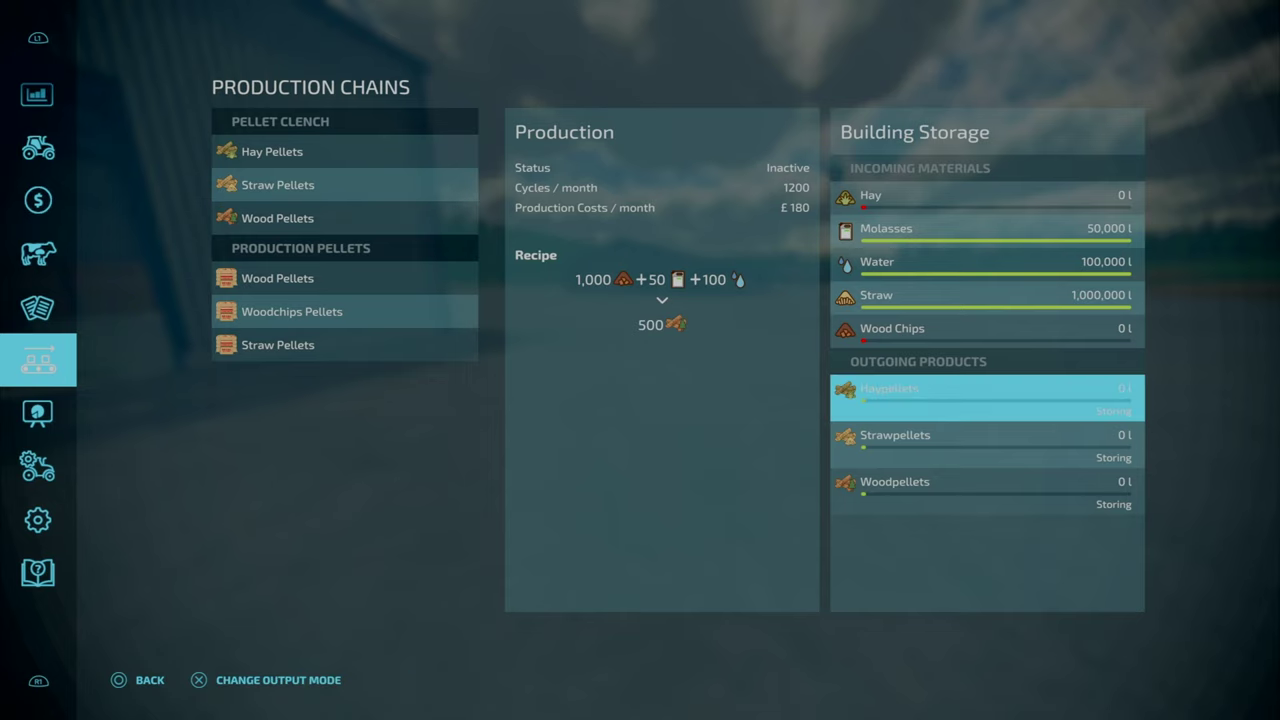
{"action": "key", "text": "Up"}
{"action": "key", "text": "Up"}
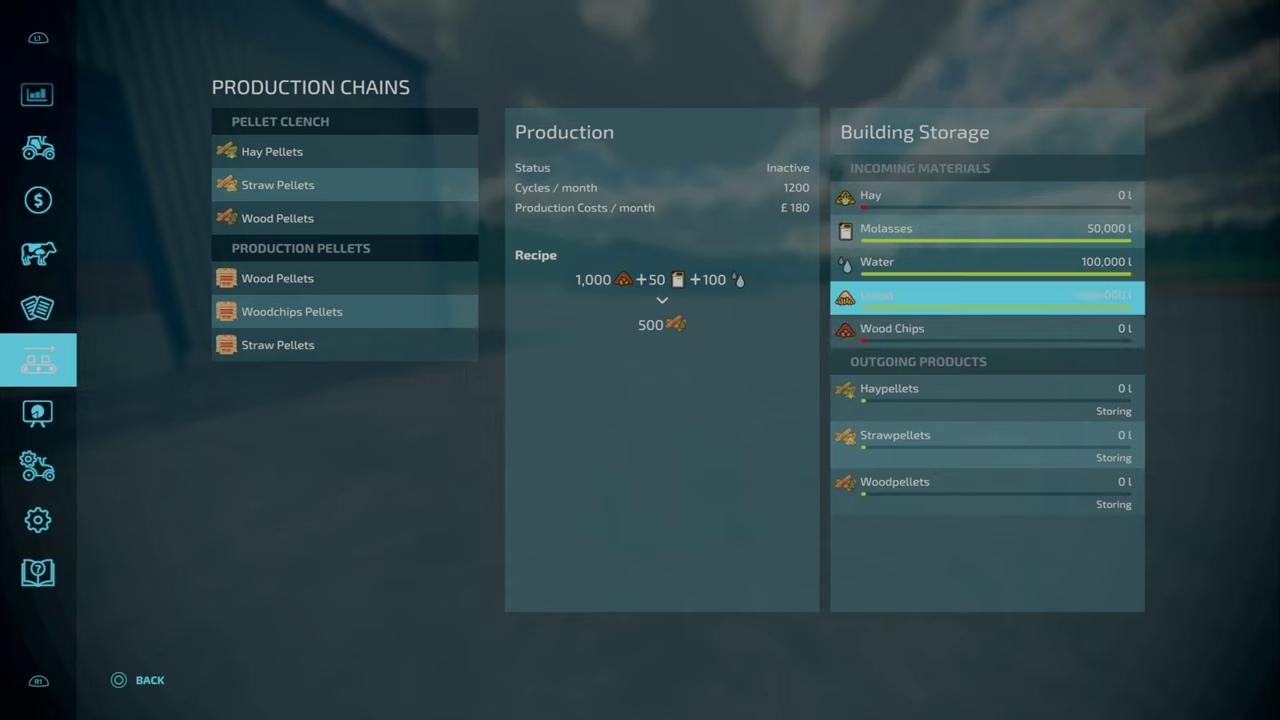
{"action": "key", "text": "Left"}
{"action": "key", "text": "Up"}
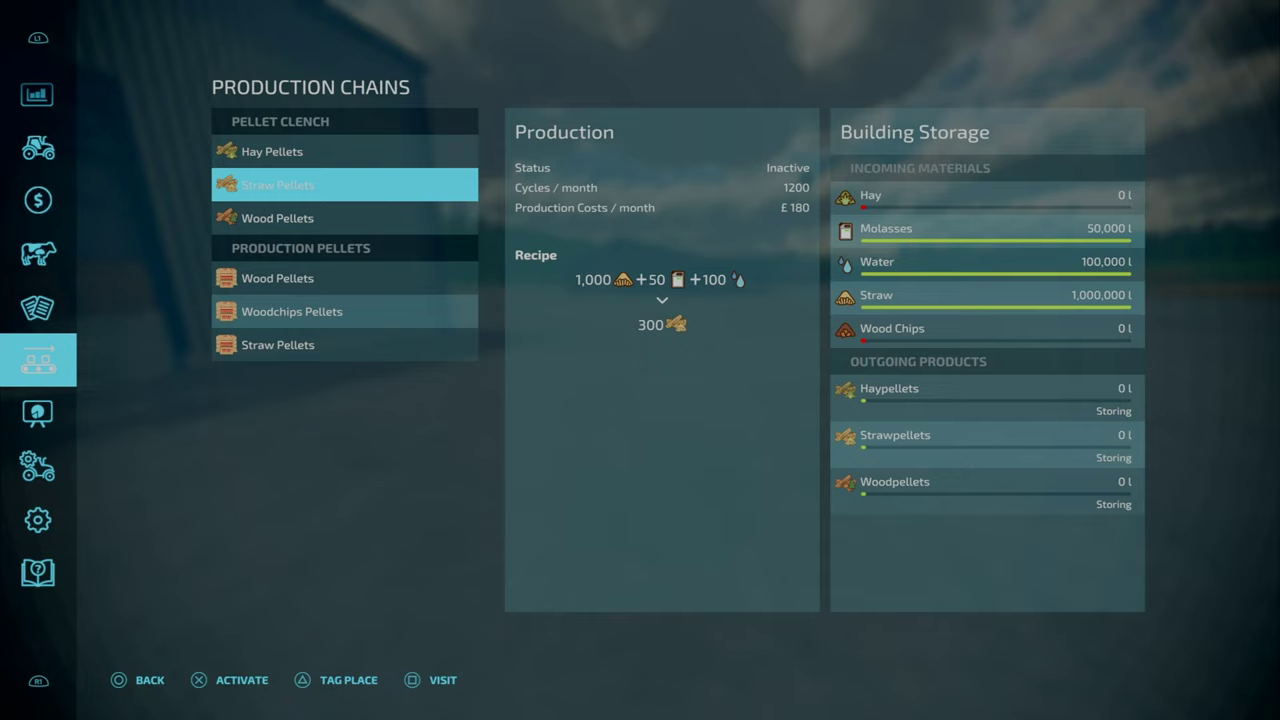
Step: Activate Straw Pellets at Pellet Clench and Production Pellets, then review the Wood Pellets chain
{"action": "key", "text": "Down"}
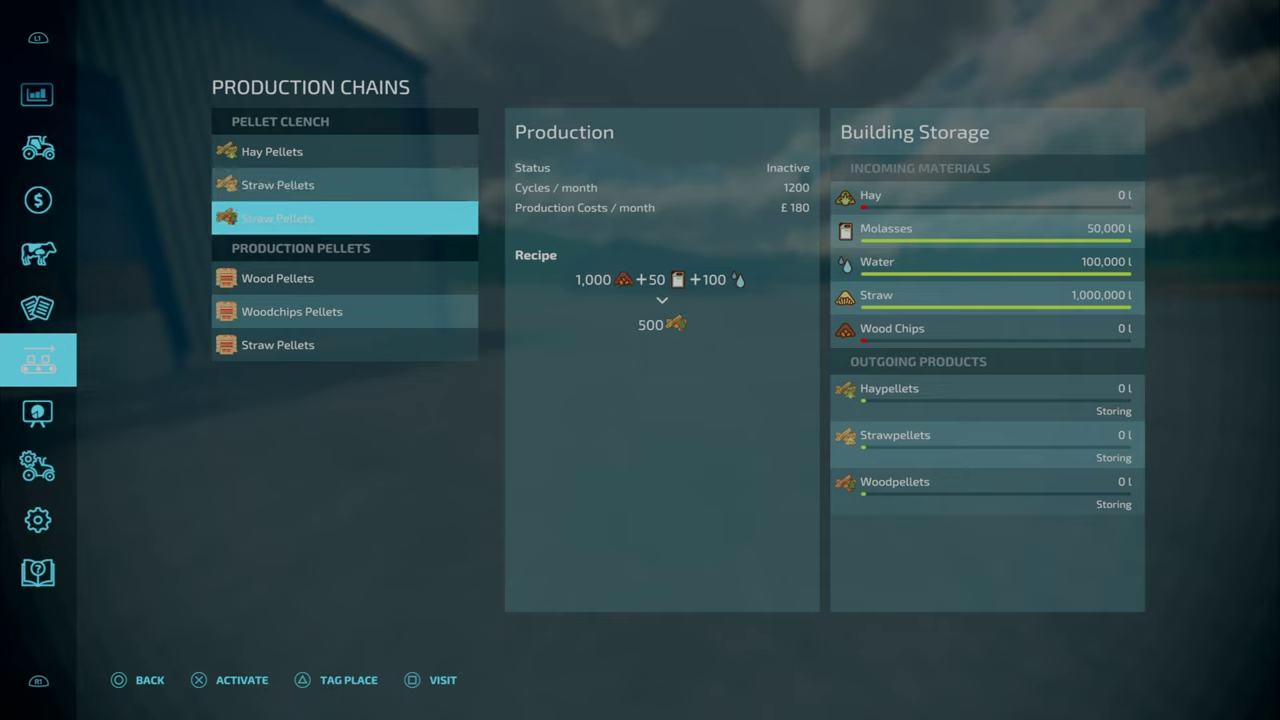
{"action": "key", "text": "Down"}
{"action": "key", "text": "Up"}
{"action": "key", "text": "Up"}
{"action": "key", "text": "Return"}
{"action": "key", "text": "Down"}
{"action": "key", "text": "Down"}
{"action": "key", "text": "Down"}
{"action": "key", "text": "Down"}
{"action": "key", "text": "Return"}
{"action": "key", "text": "Up"}
{"action": "key", "text": "Up"}
{"action": "key", "text": "Up"}
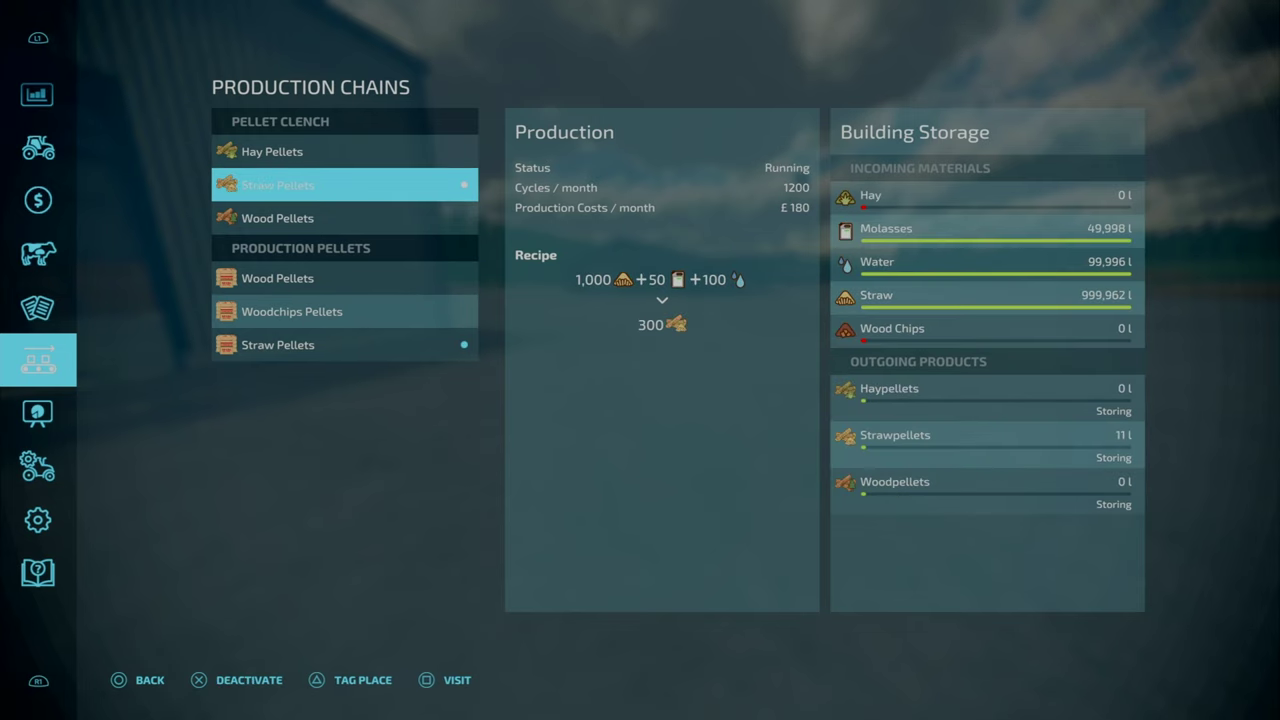
{"action": "key", "text": "Down"}
{"action": "key", "text": "Up"}
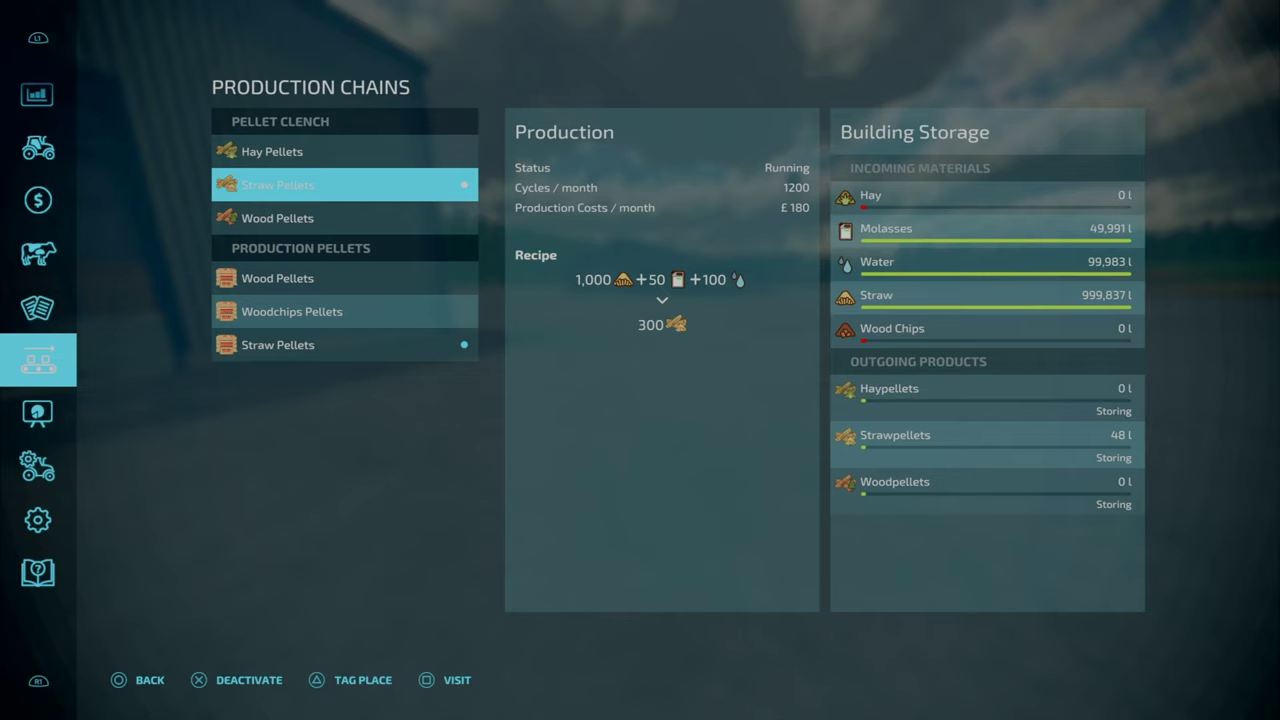
{"action": "key", "text": "Down"}
{"action": "key", "text": "Down"}
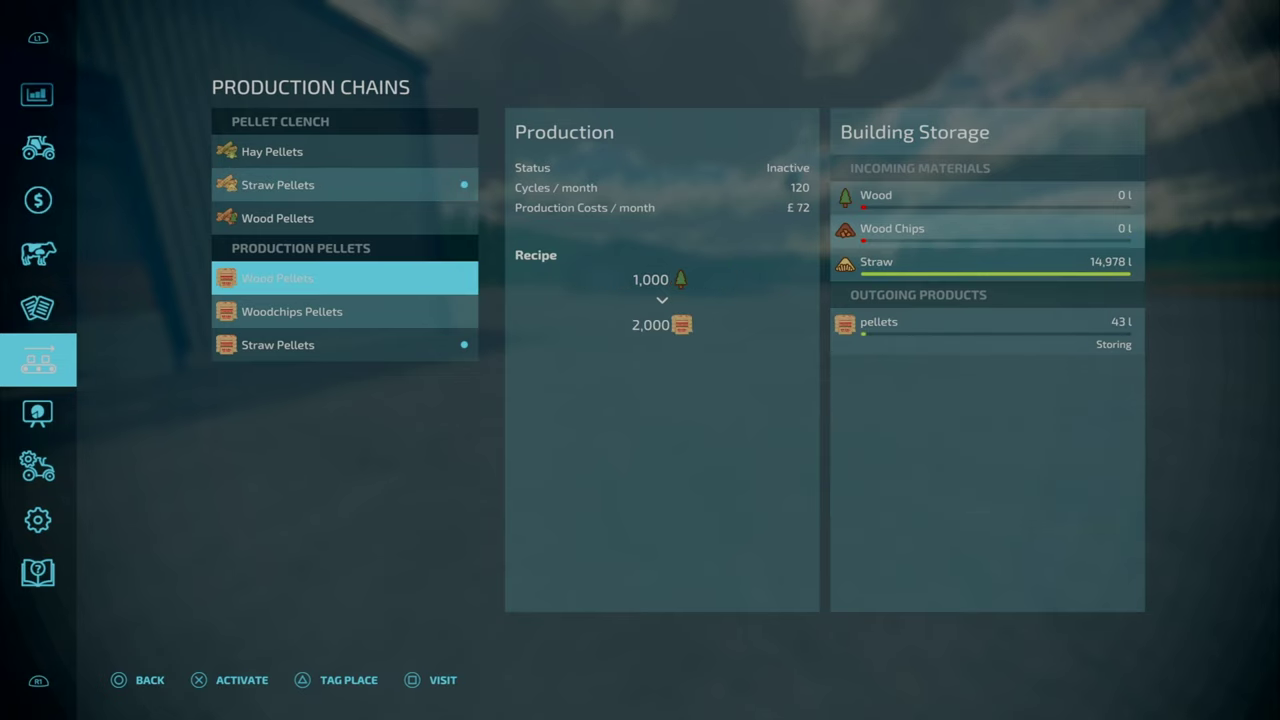
{"action": "key", "text": "Down"}
{"action": "key", "text": "Down"}
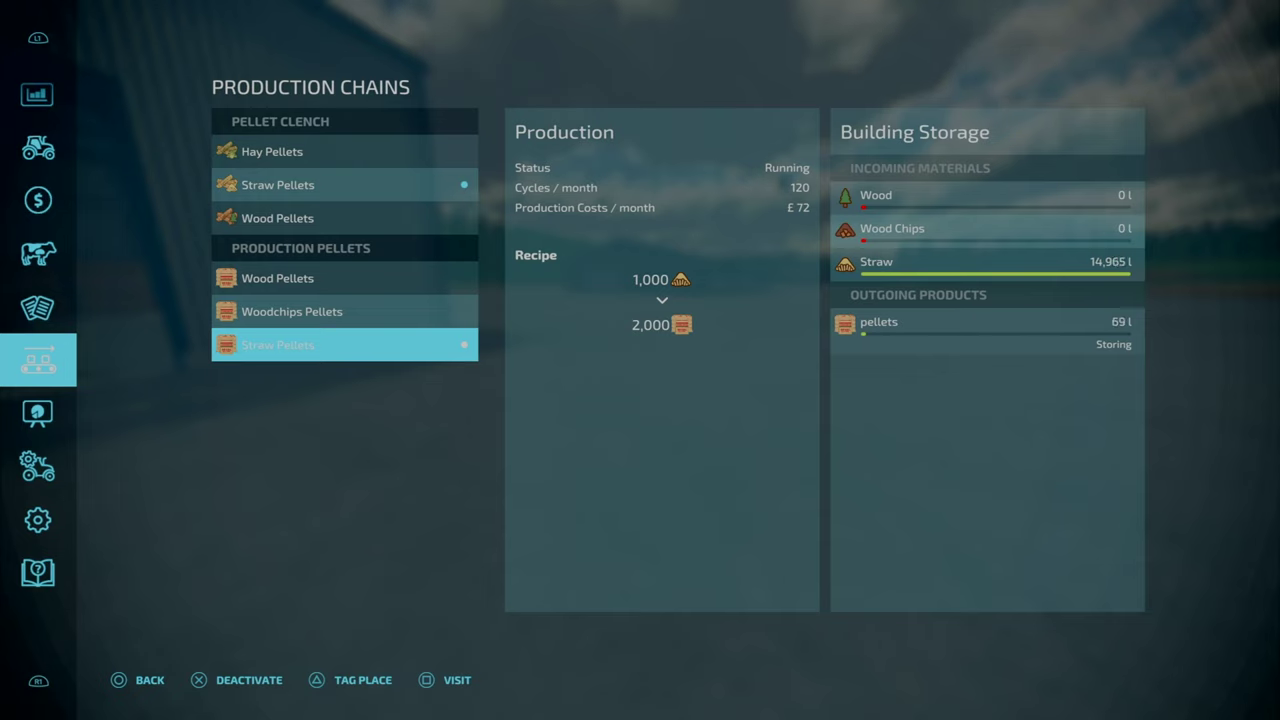
Step: Compare the Production Pellets chains with Pellet Clench's and inspect the straw storage
{"action": "key", "text": "Up"}
{"action": "key", "text": "Up"}
{"action": "key", "text": "Down"}
{"action": "key", "text": "Right"}
{"action": "key", "text": "Left"}
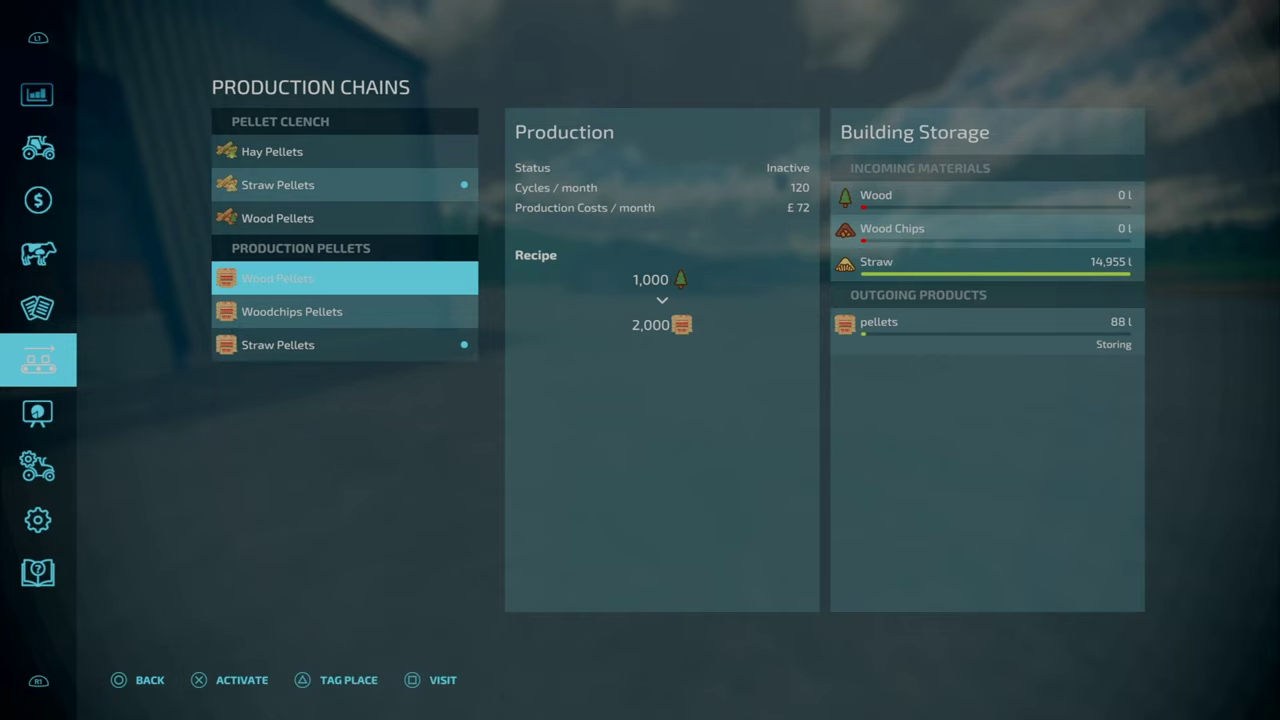
{"action": "key", "text": "Up"}
{"action": "key", "text": "Up"}
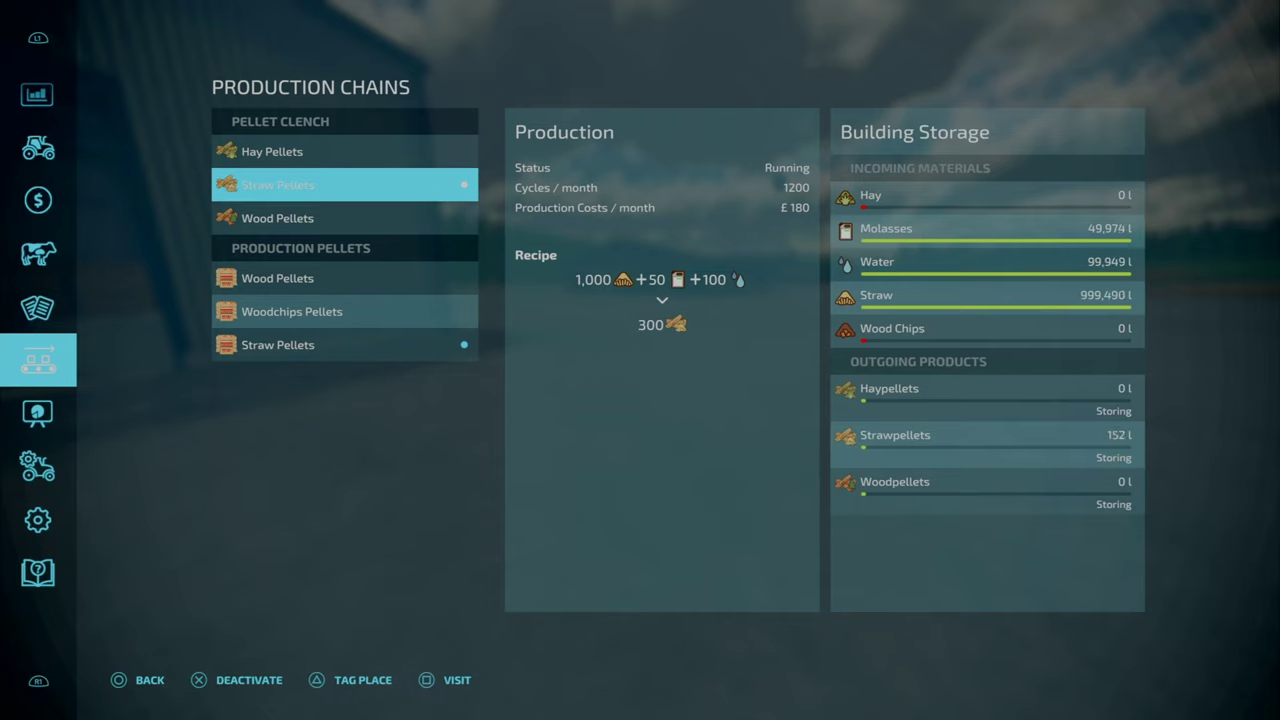
{"action": "key", "text": "Down"}
{"action": "key", "text": "Down"}
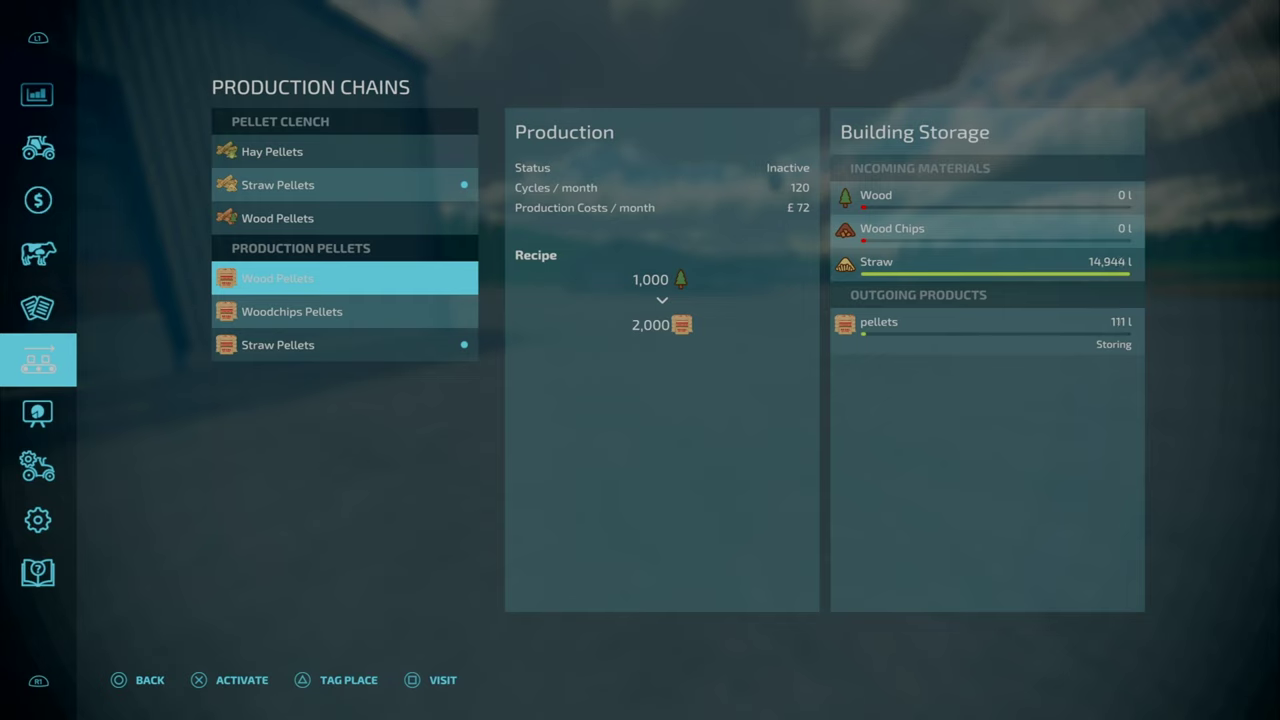
{"action": "key", "text": "Down"}
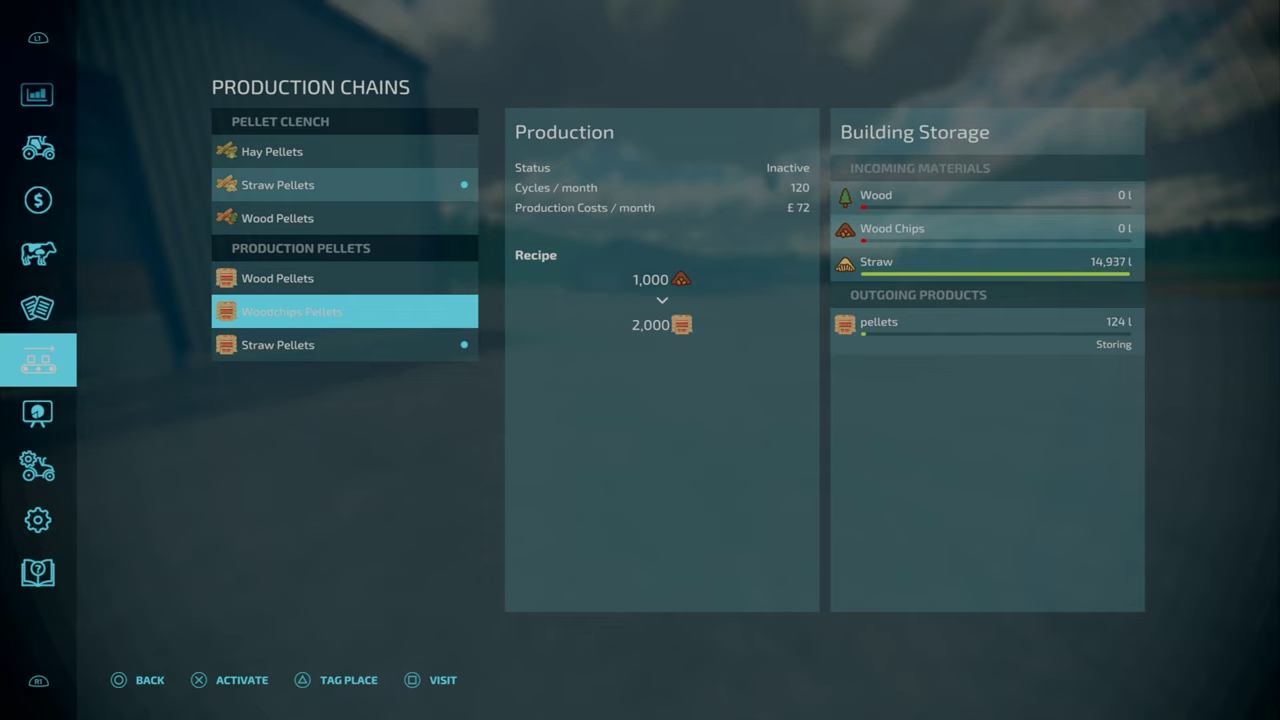
Step: Check the pellets output stock and the running Straw Pellets chain
{"action": "key", "text": "Up"}
{"action": "key", "text": "Down"}
{"action": "key", "text": "Right"}
{"action": "key", "text": "Left"}
{"action": "key", "text": "Down"}
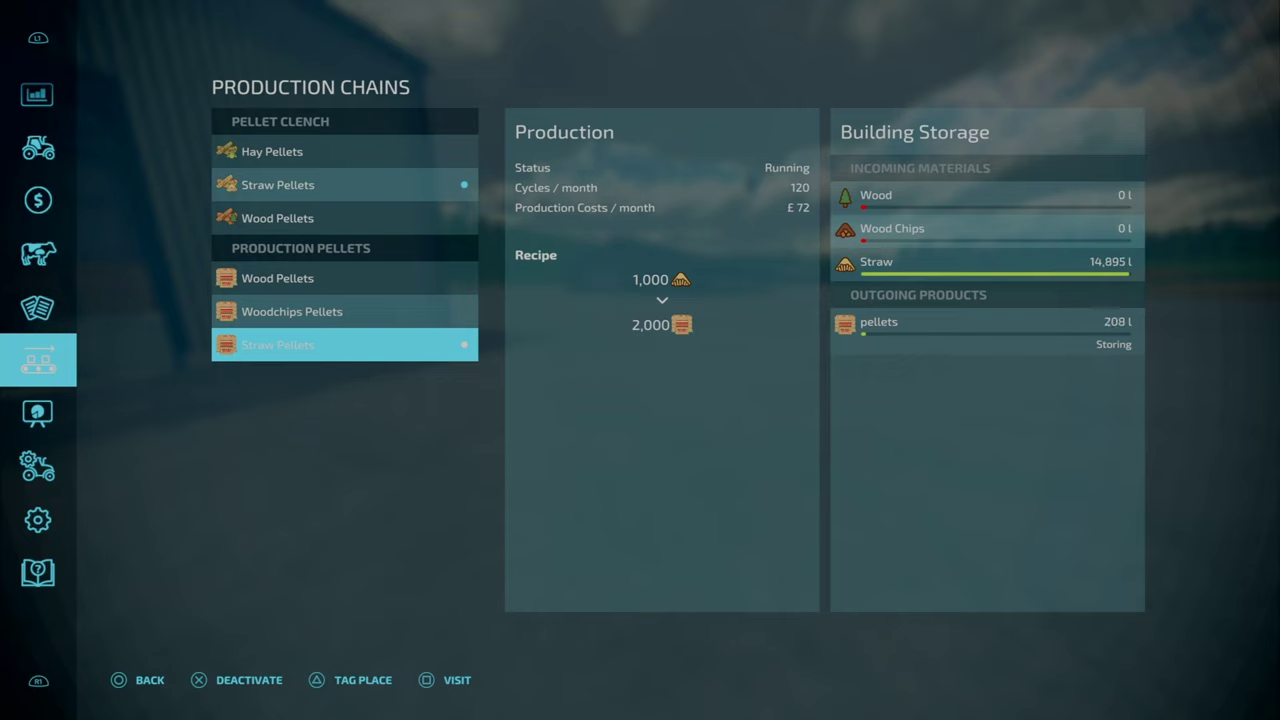
Step: Flip between the Woodchips and Straw Pellets recipes, ending on Wood Pellets
{"action": "key", "text": "Up"}
{"action": "key", "text": "Down"}
{"action": "key", "text": "Up"}
{"action": "key", "text": "Down"}
{"action": "key", "text": "Up"}
{"action": "key", "text": "Down"}
{"action": "key", "text": "Up"}
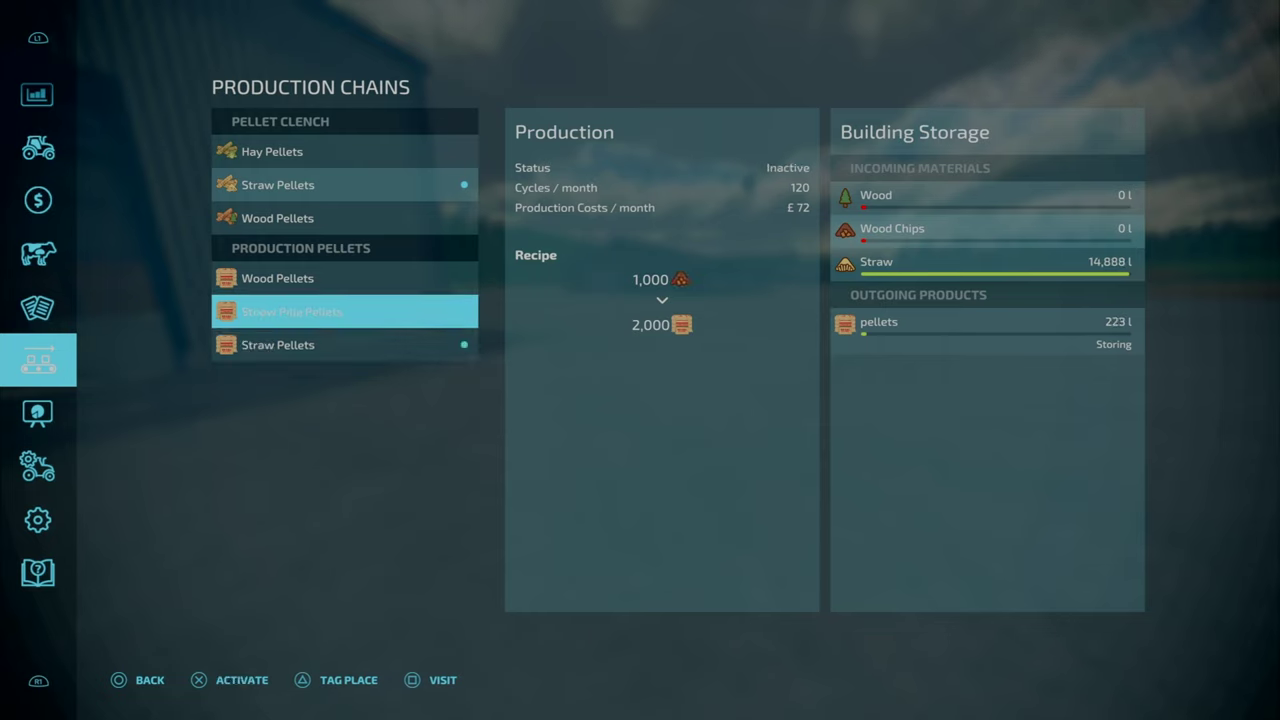
{"action": "key", "text": "Up"}
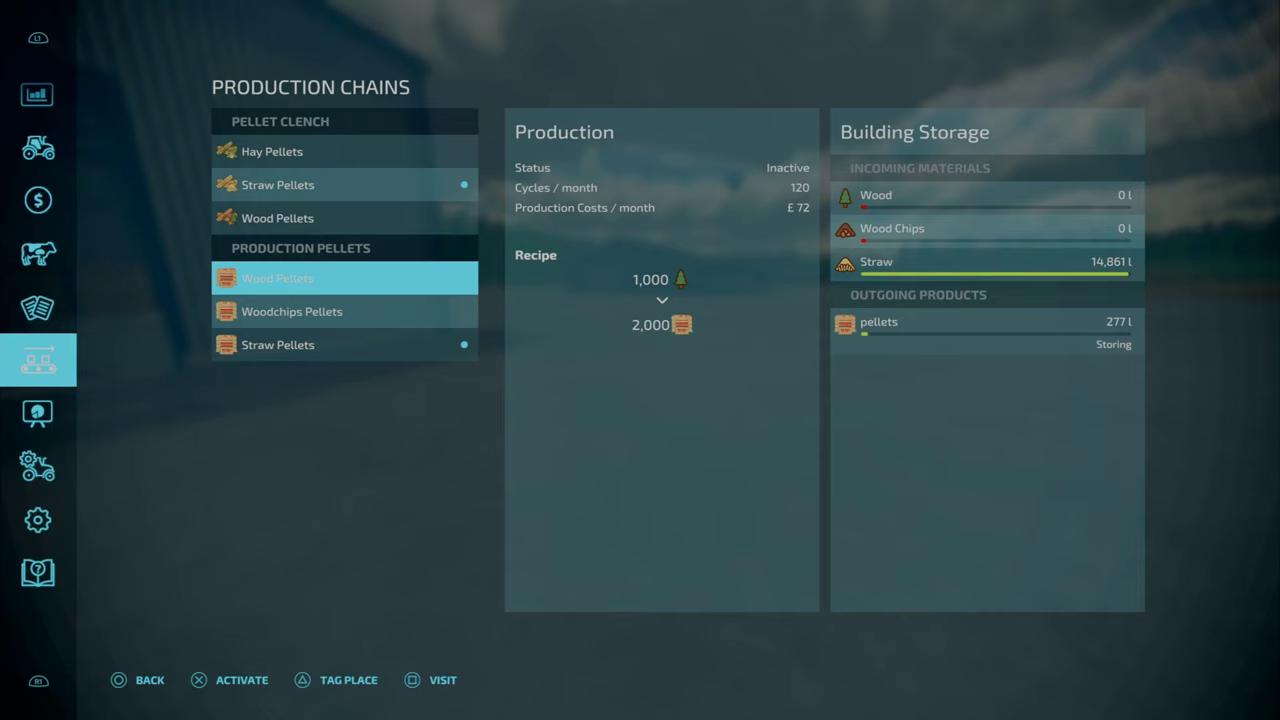
Step: Switch to the Prices page and compare the Pellets Sale station with other buyers
{"action": "key", "text": "q"}
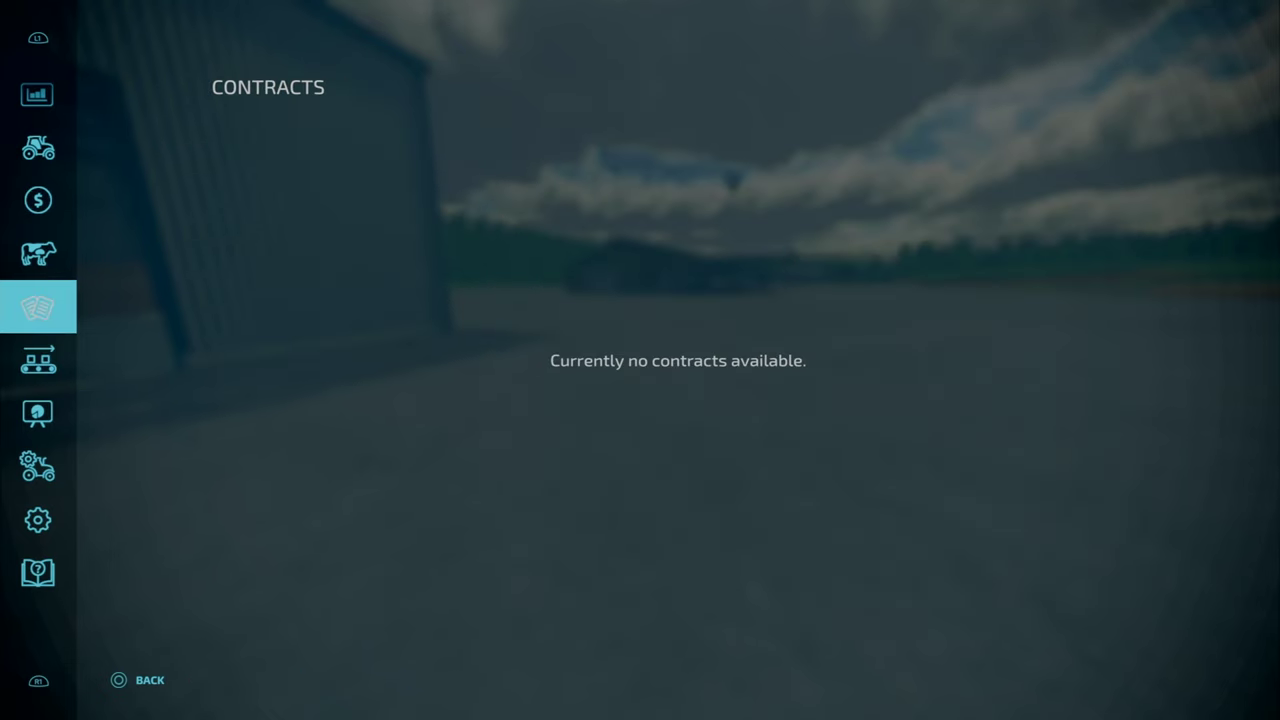
{"action": "key", "text": "q"}
{"action": "key", "text": "q"}
{"action": "key", "text": "q"}
{"action": "key", "text": "q"}
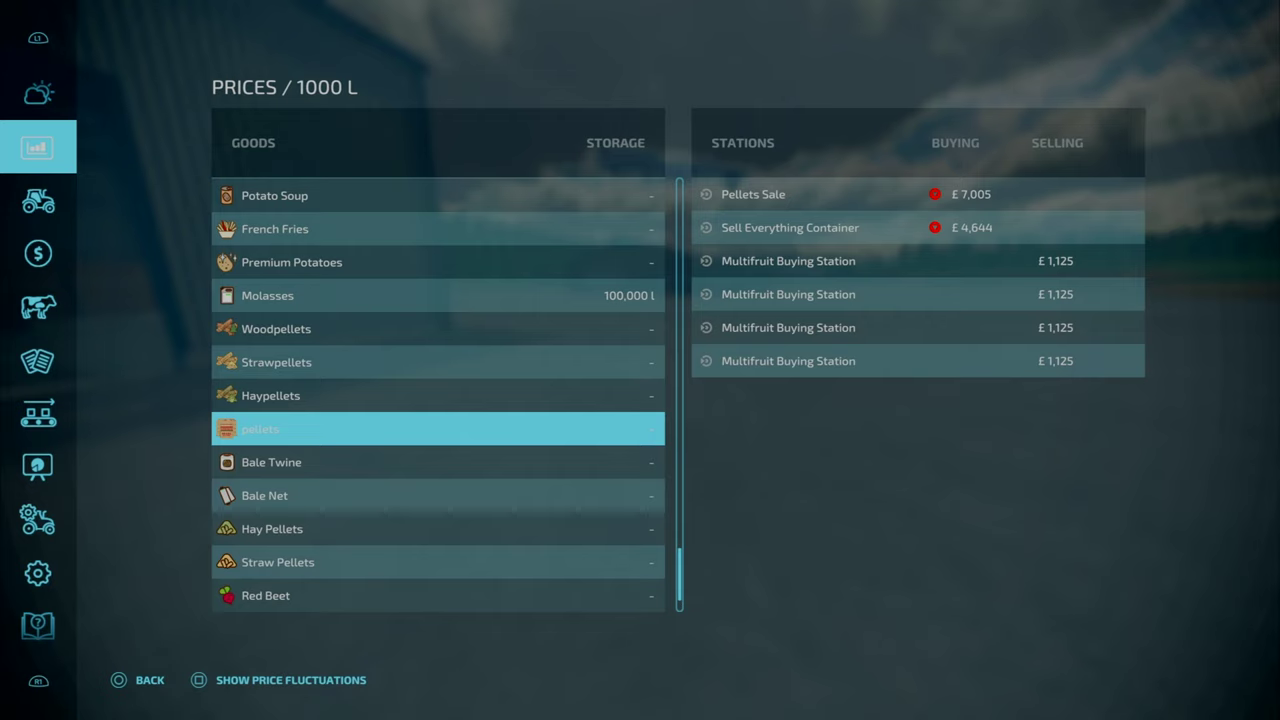
{"action": "key", "text": "Right"}
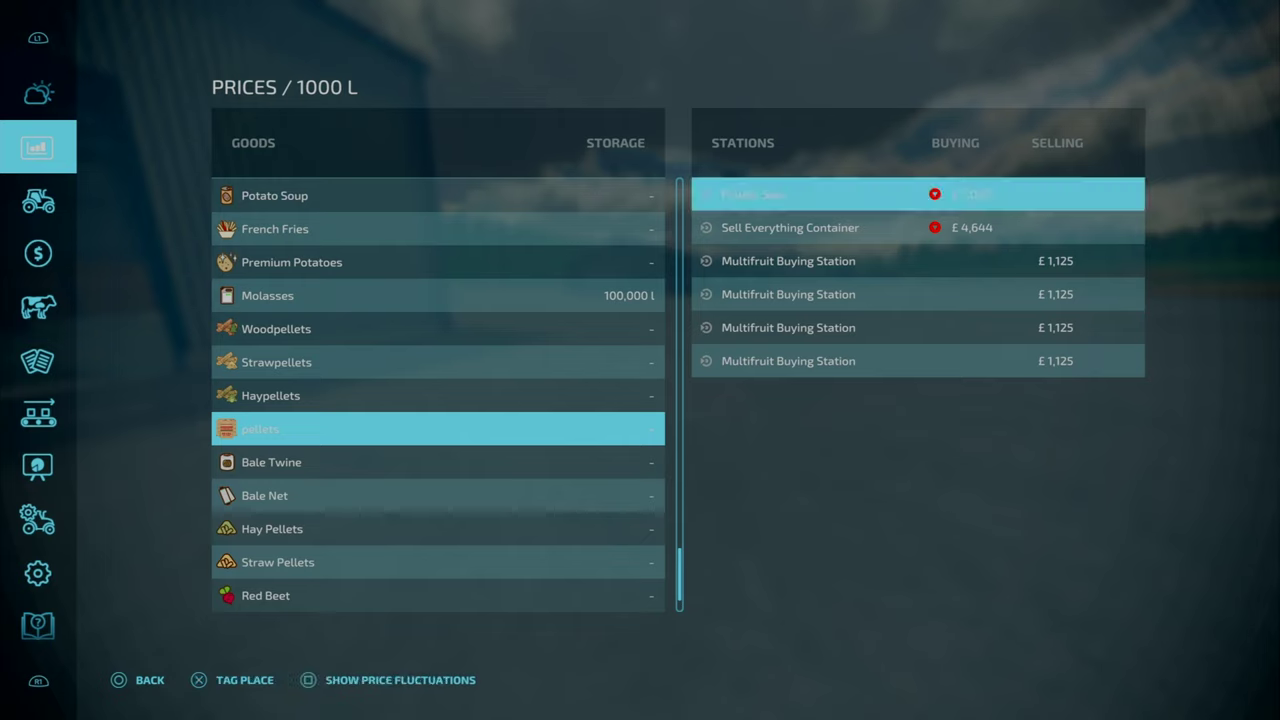
{"action": "key", "text": "Down"}
{"action": "key", "text": "Up"}
{"action": "key", "text": "Left"}
Step: Check Straw and Hay Pellets prices and toggle the seasonal price fluctuations on and off
{"action": "key", "text": "Down"}
{"action": "key", "text": "Down"}
{"action": "key", "text": "Down"}
{"action": "key", "text": "Down"}
{"action": "key", "text": "Up"}
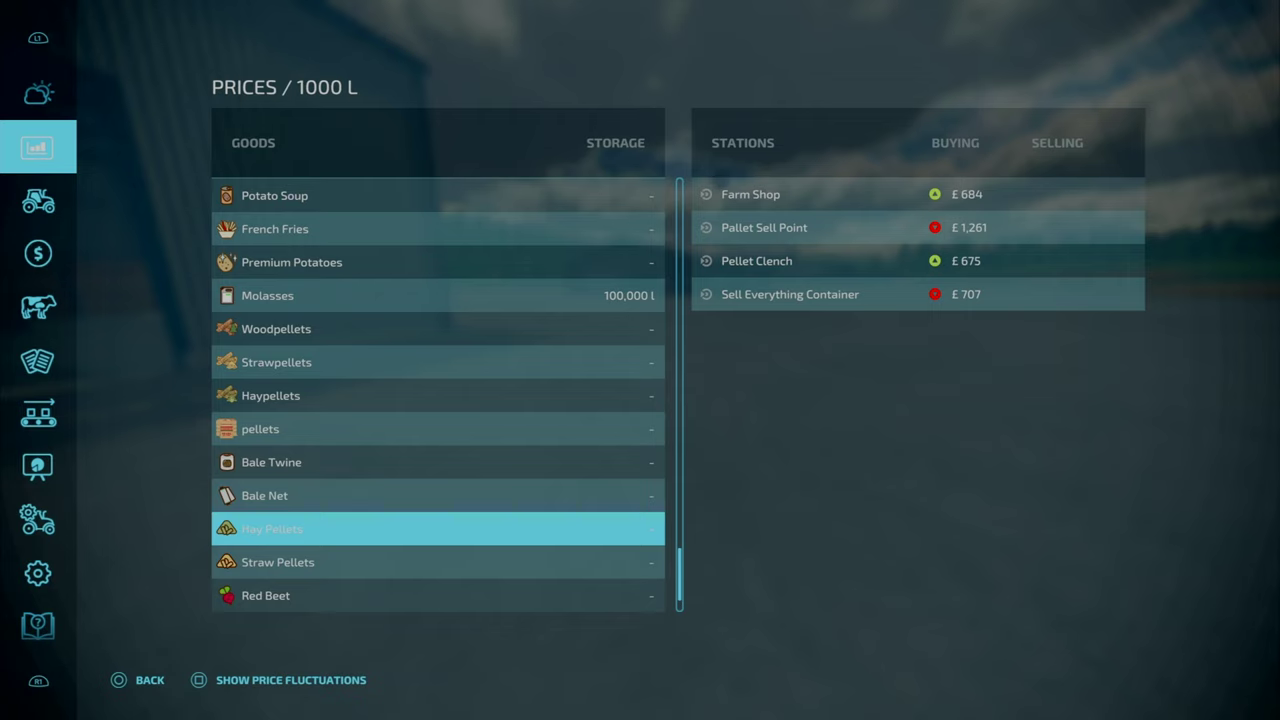
{"action": "key", "text": "Up"}
{"action": "key", "text": "Up"}
{"action": "key", "text": "Up"}
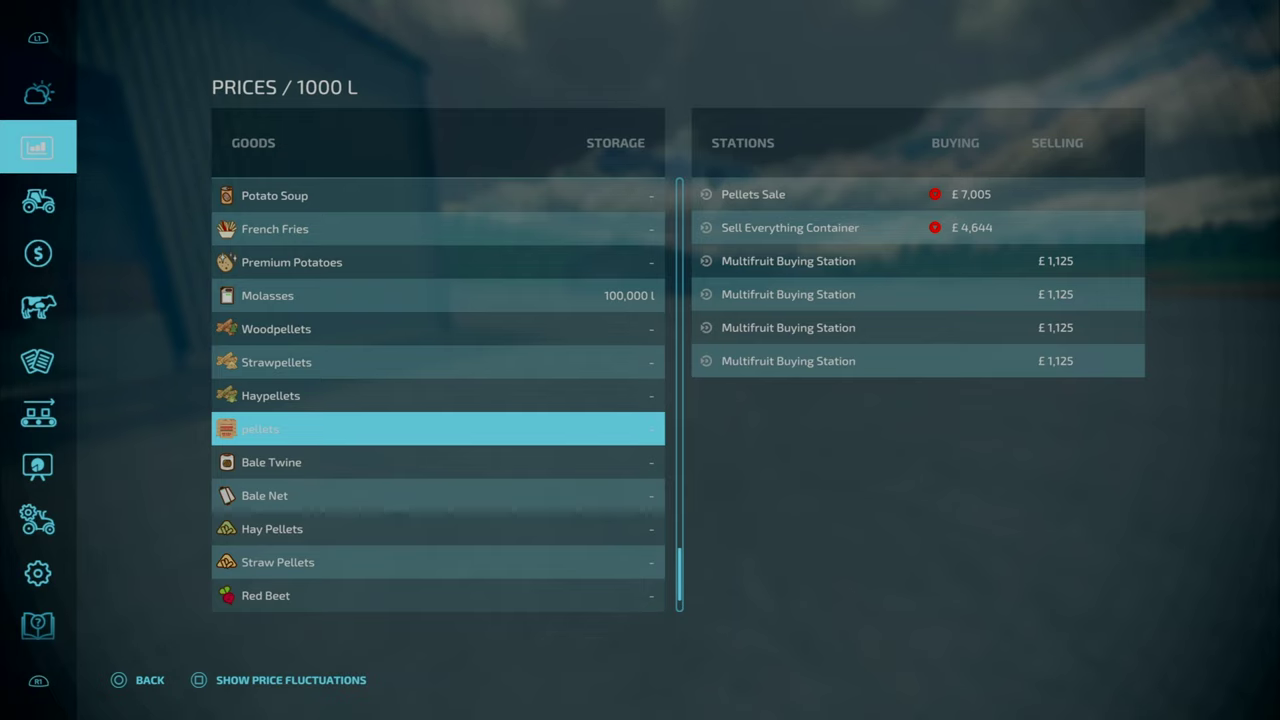
{"action": "key", "text": "space"}
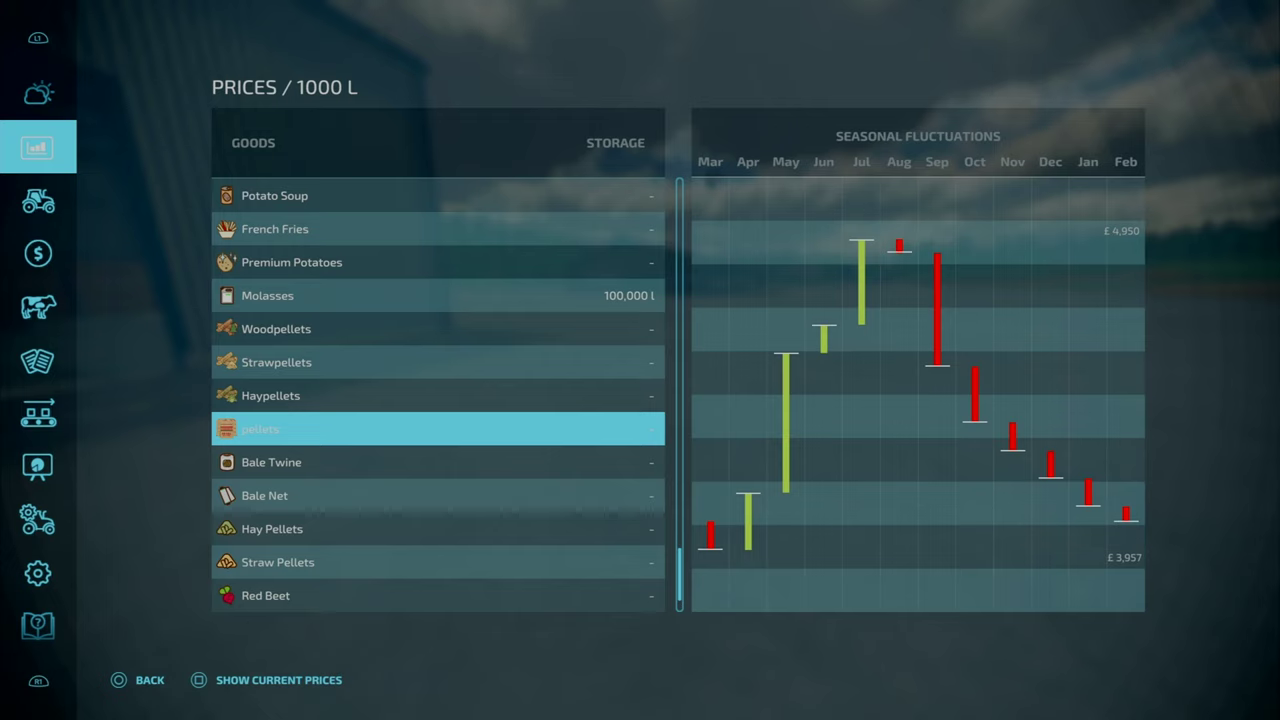
{"action": "key", "text": "space"}
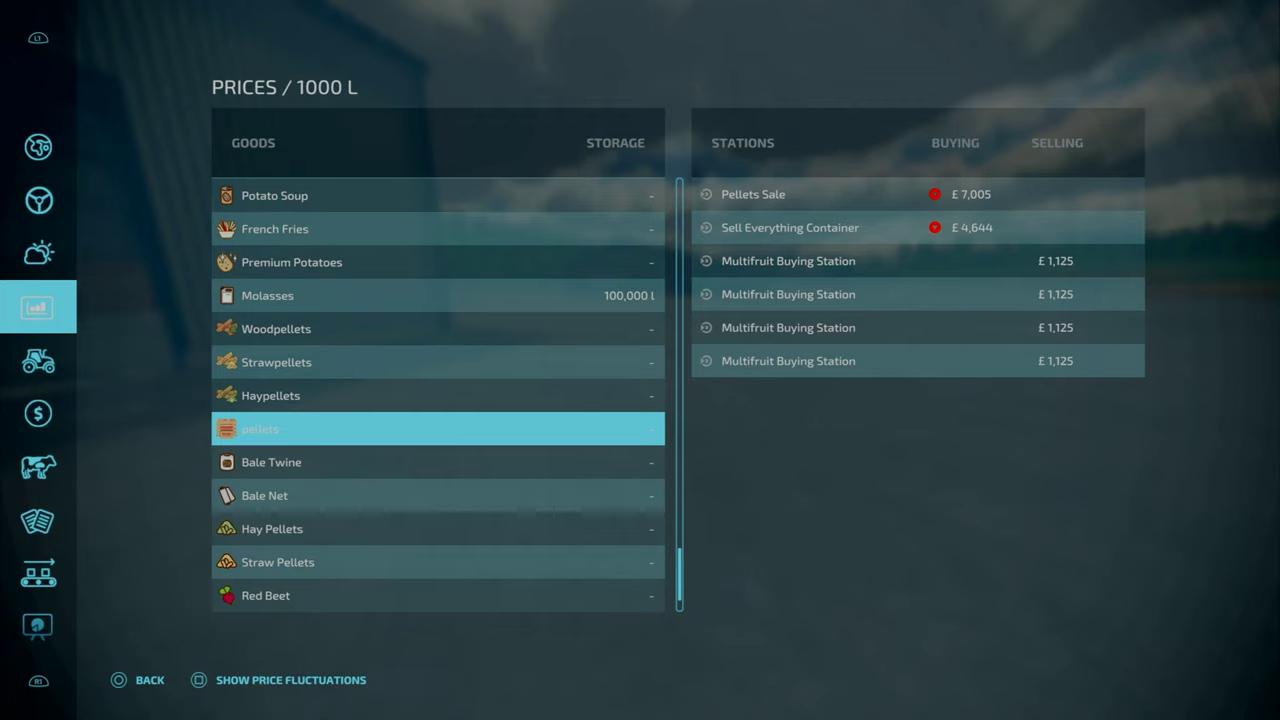
Step: Flick between Straw Pellets and Hay Pellets to compare their selling prices
{"action": "key", "text": "Up"}
{"action": "key", "text": "Up"}
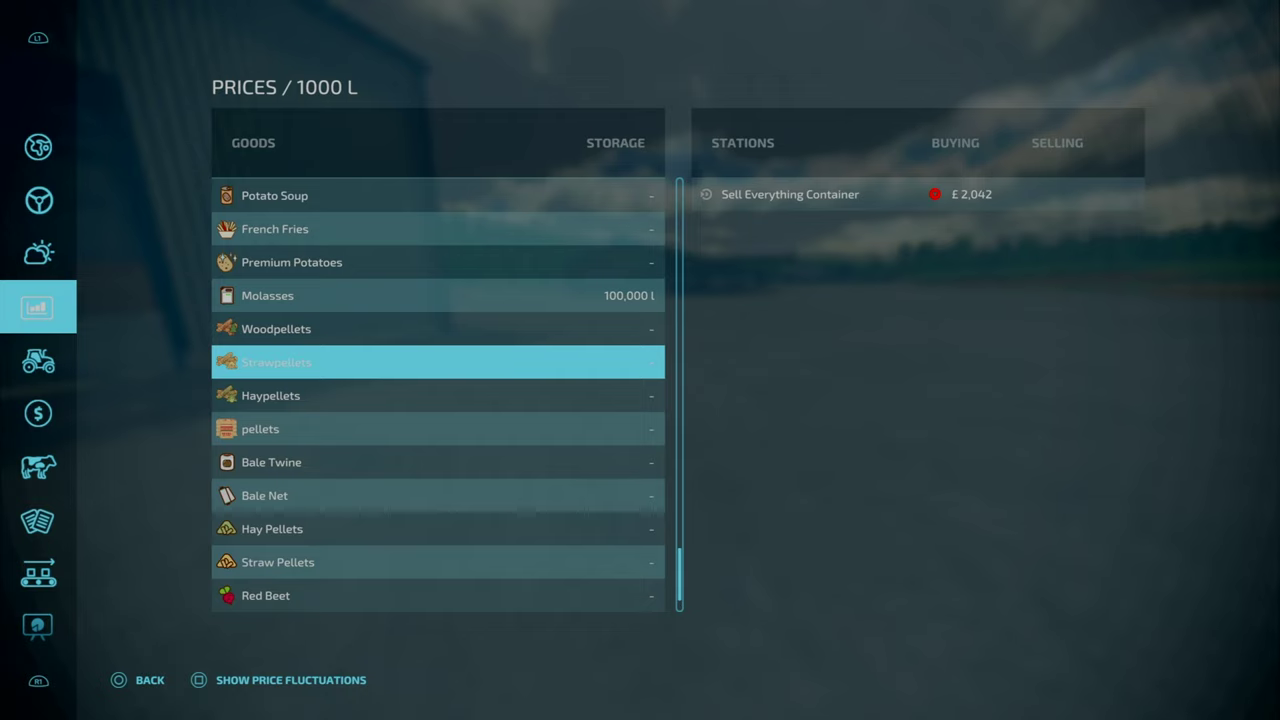
{"action": "key", "text": "Down"}
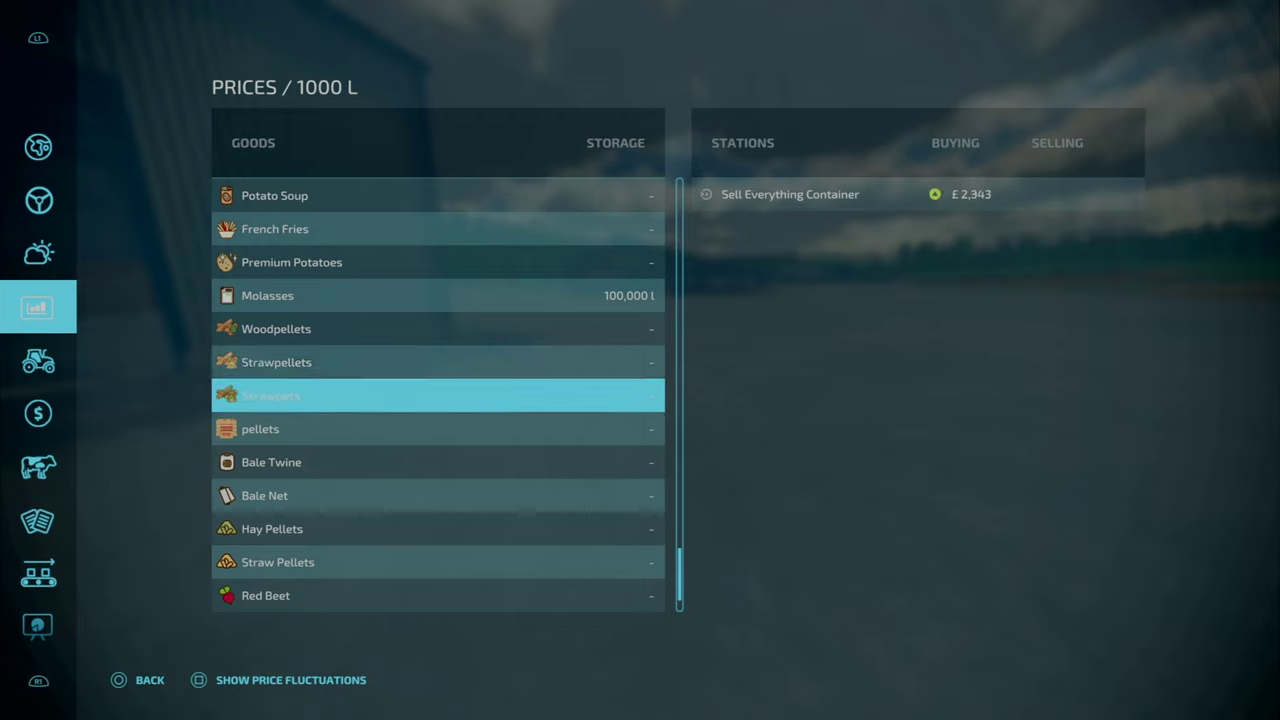
{"action": "key", "text": "Up"}
{"action": "key", "text": "Up"}
{"action": "key", "text": "Down"}
{"action": "key", "text": "Down"}
{"action": "key", "text": "Up"}
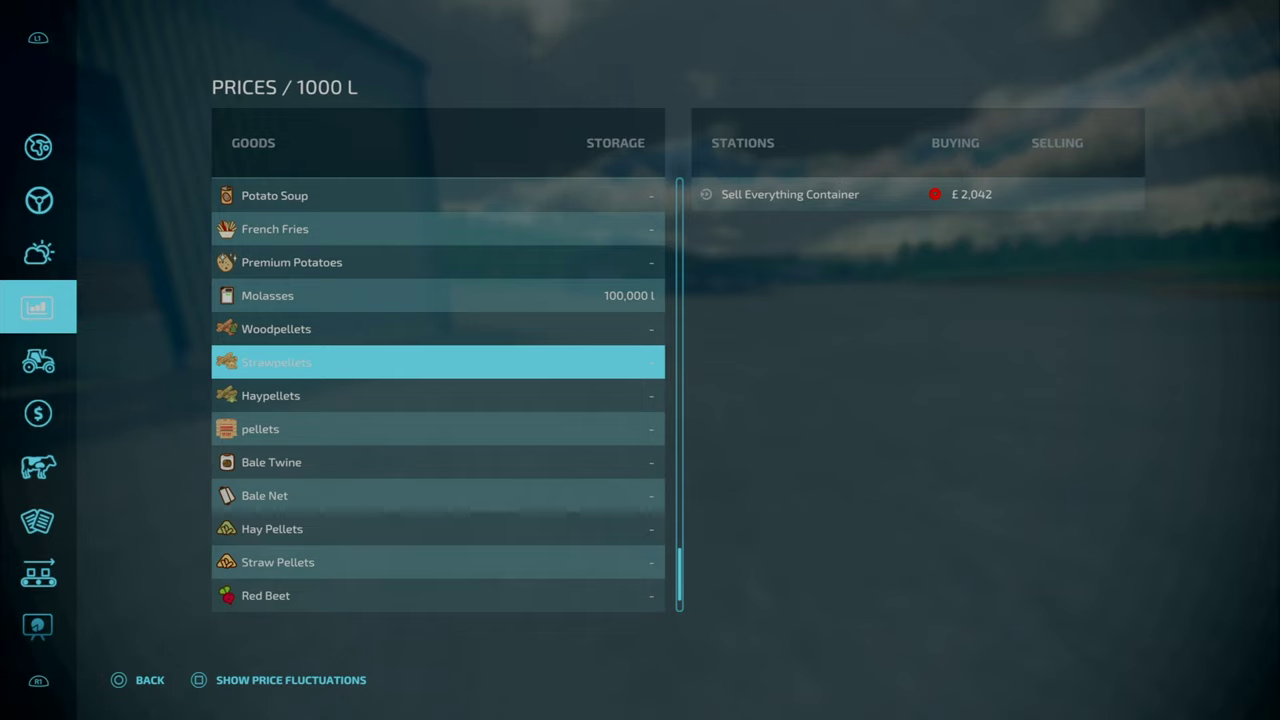
Step: Scroll past Bale Net, select the Pallet Sell Point buyer at £889, and show its fluctuation chart
{"action": "key", "text": "Down"}
{"action": "key", "text": "Down"}
{"action": "key", "text": "Down"}
{"action": "key", "text": "Down"}
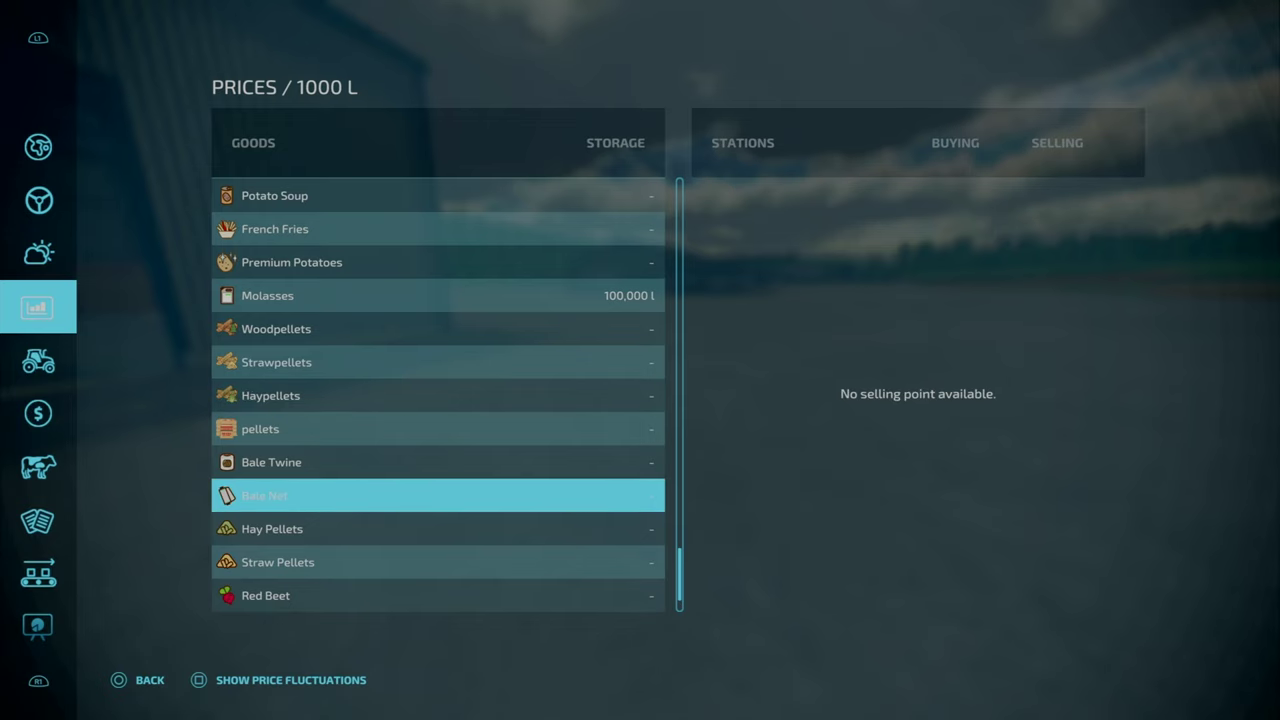
{"action": "key", "text": "Down"}
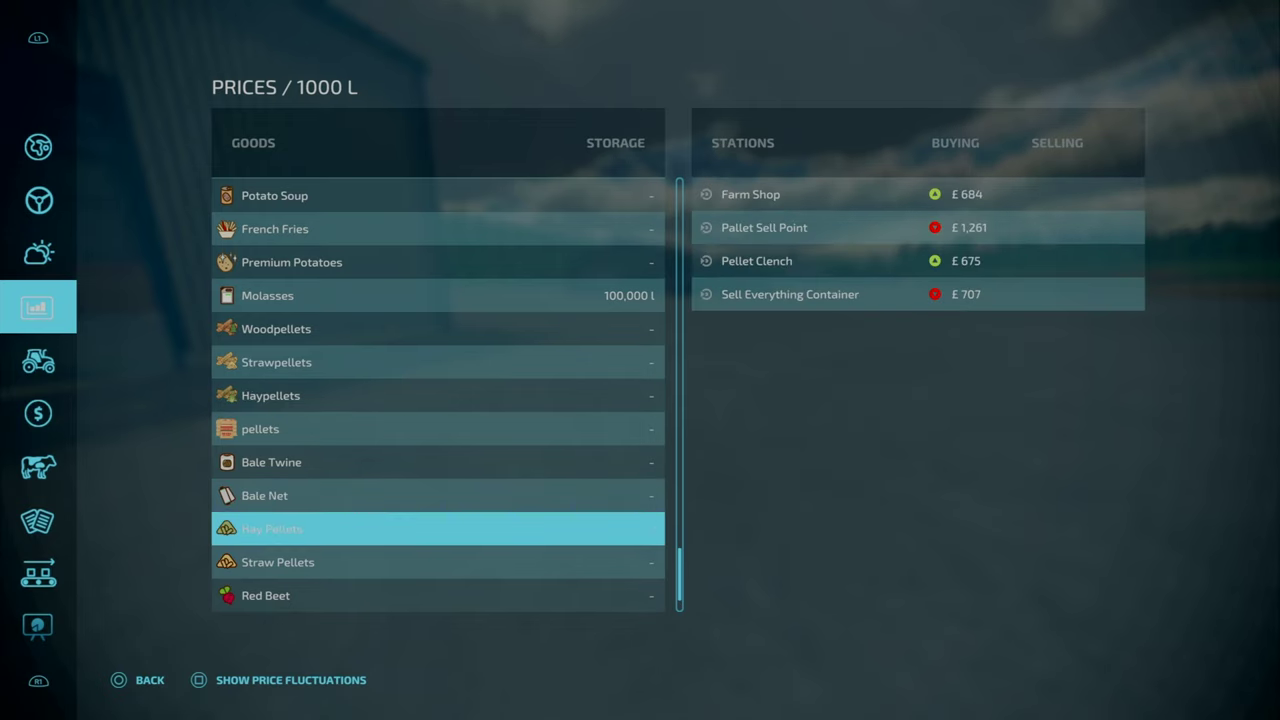
{"action": "key", "text": "Down"}
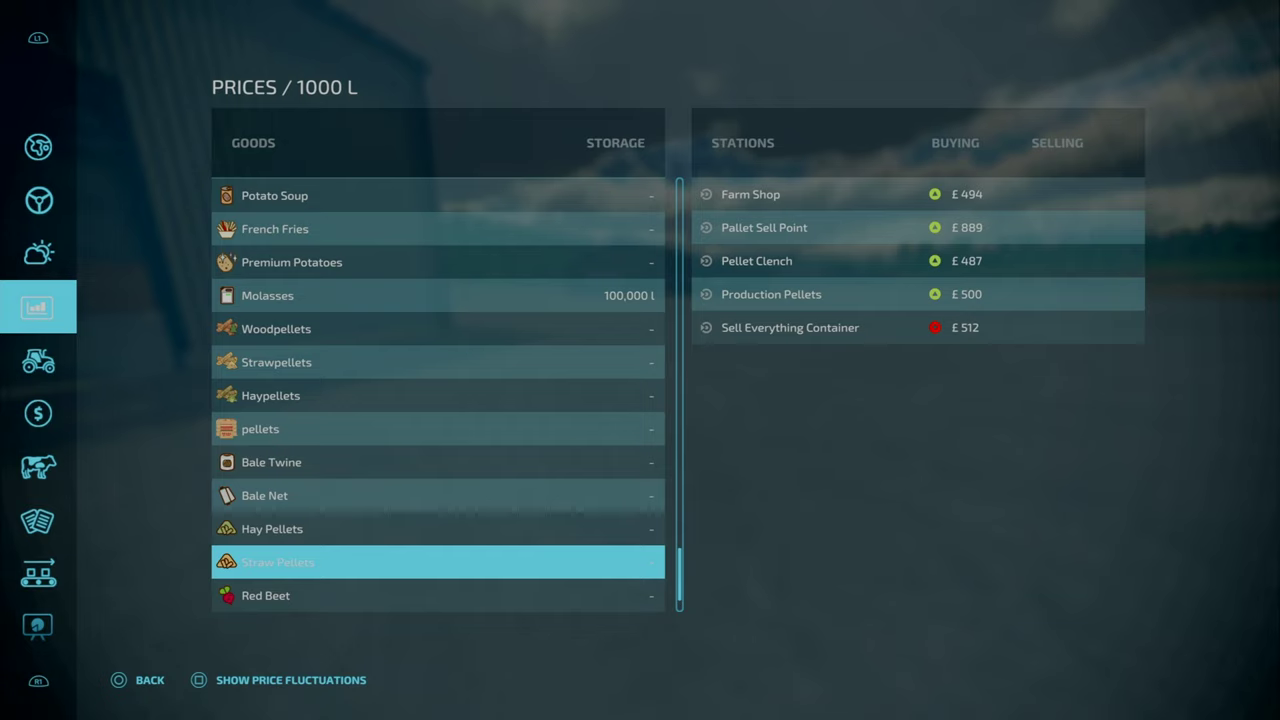
{"action": "key", "text": "Right"}
{"action": "key", "text": "Down"}
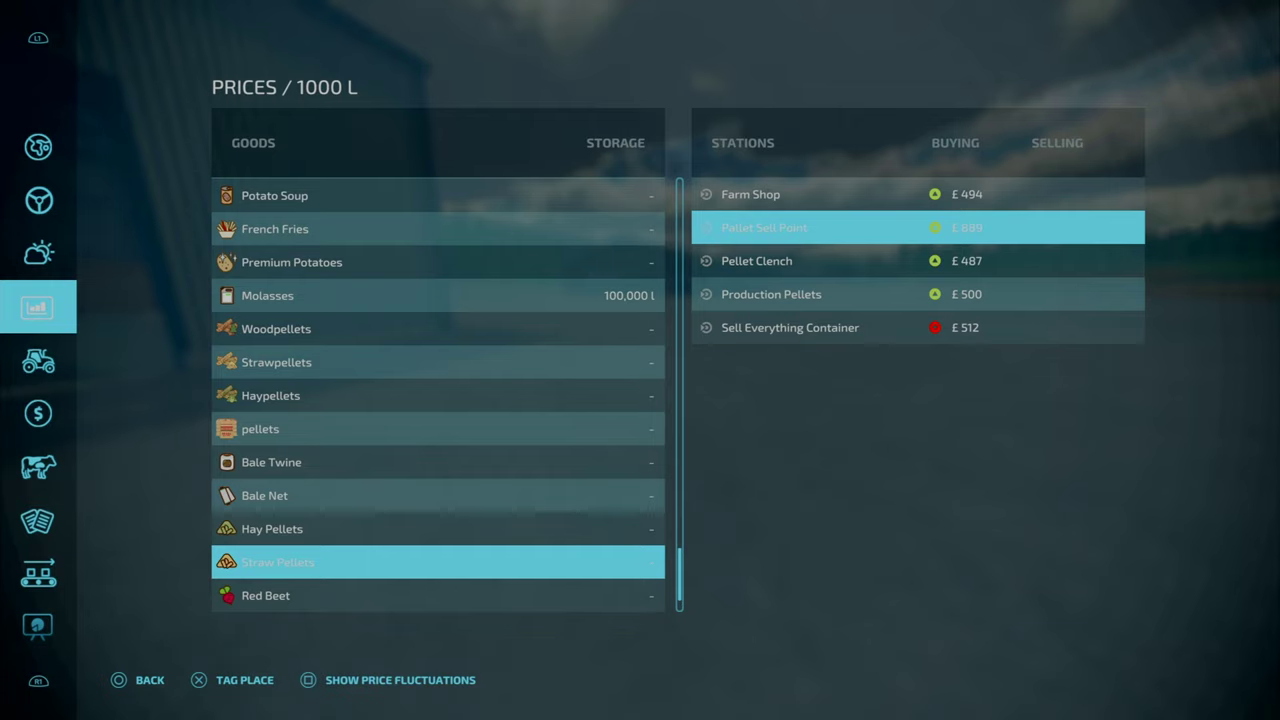
{"action": "key", "text": "square"}
{"action": "key", "text": "square"}
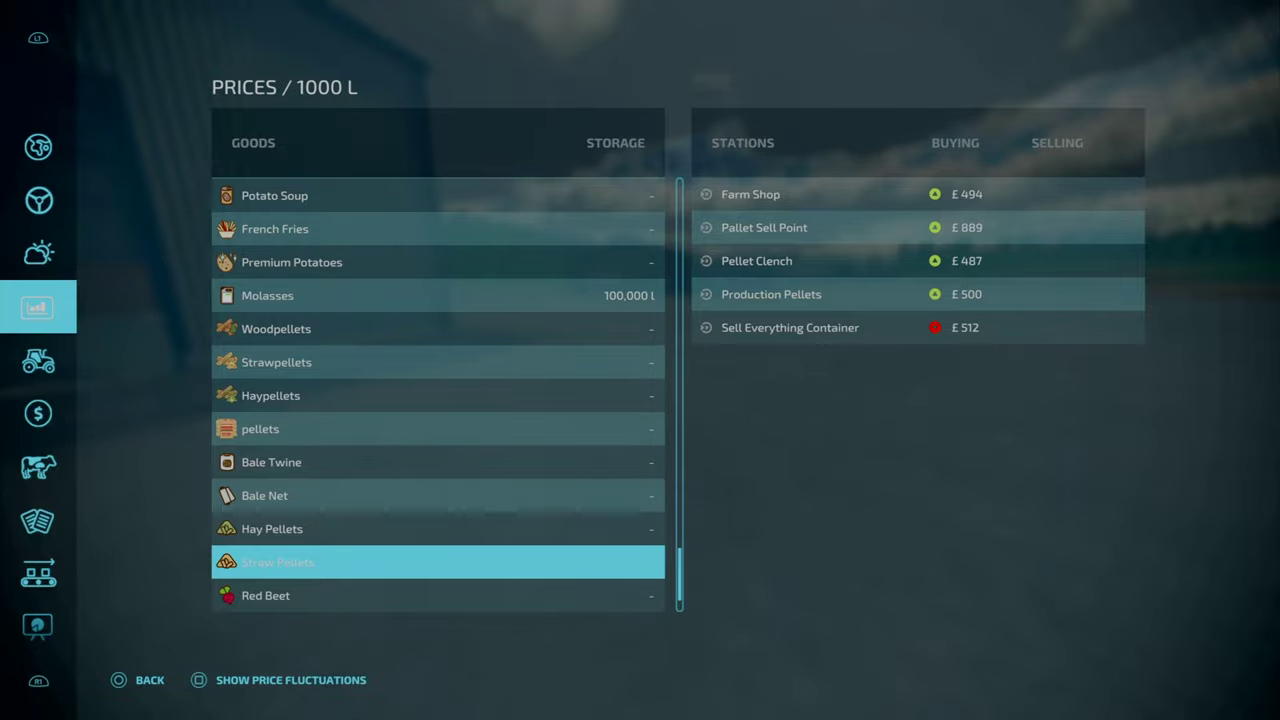
Step: Leave the prices menu and walk through the pellet hall to the palletizer cage
{"action": "key", "text": "Escape"}
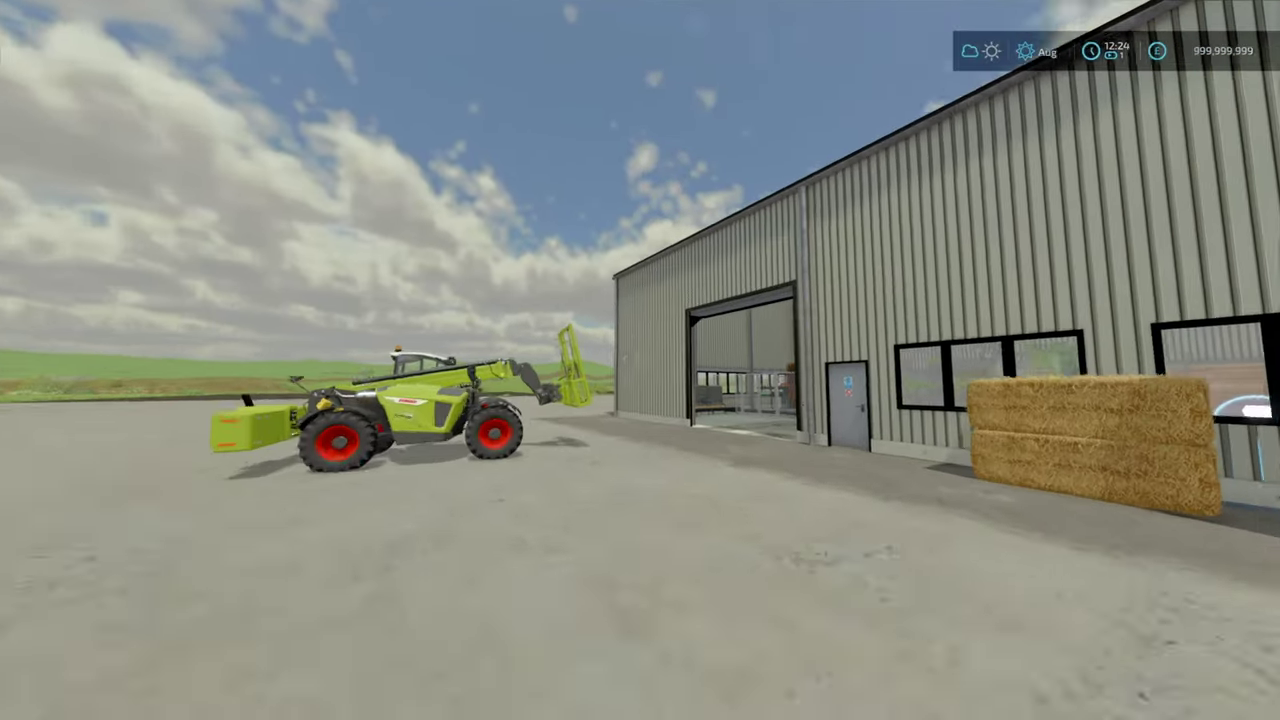
{"action": "key", "text": "w"}
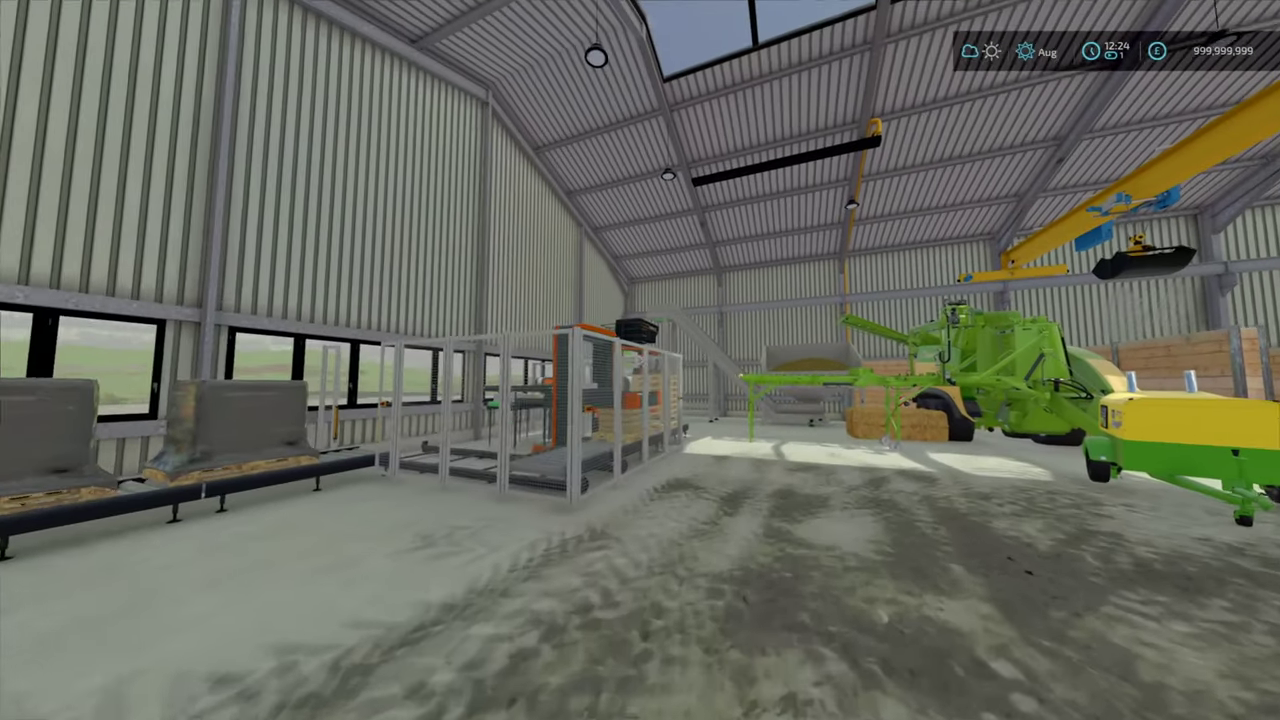
{"action": "key", "text": "w"}
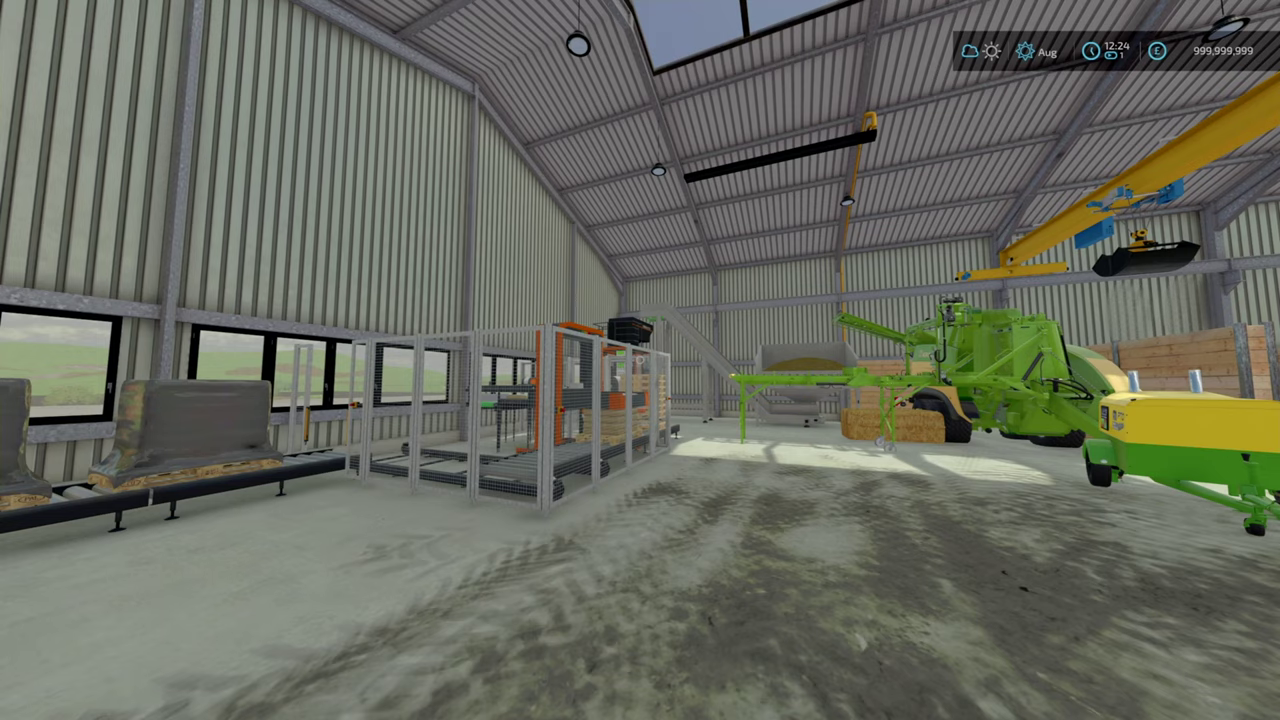
{"action": "key", "text": "w"}
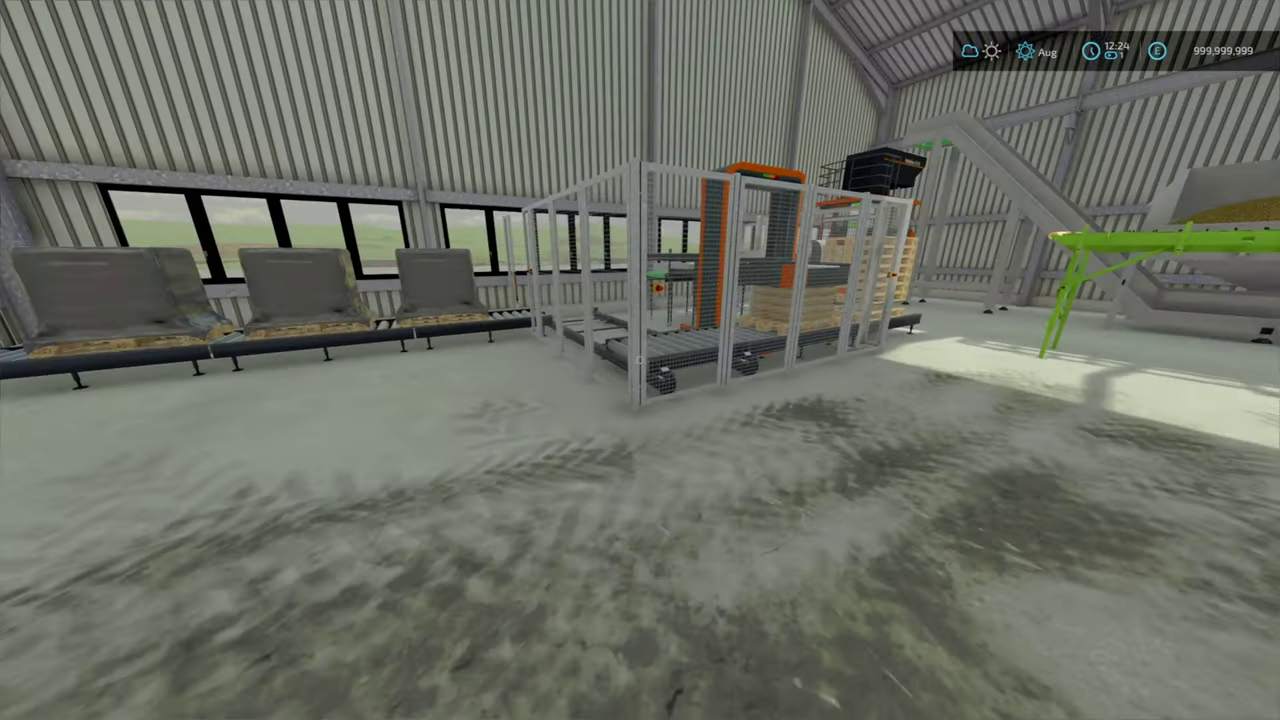
{"action": "key", "text": "w"}
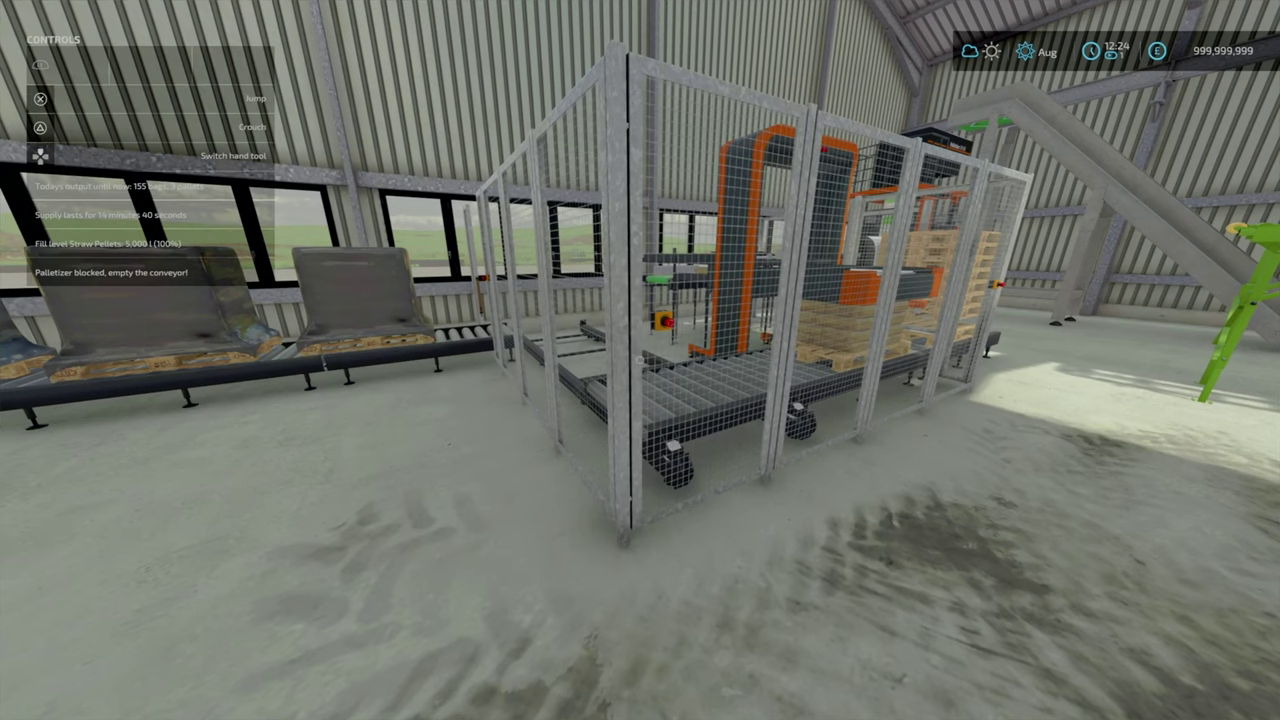
{"action": "key", "text": "w"}
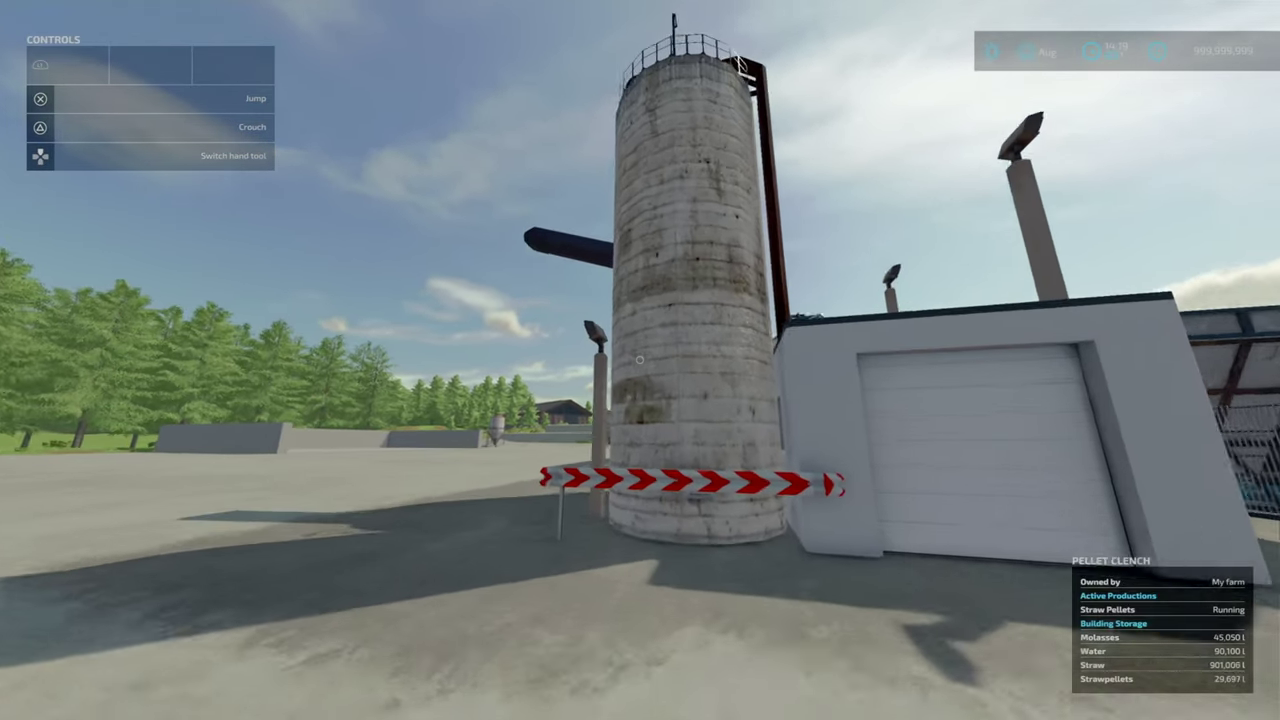
Step: Open the game menu and page over to the Production Chains overview
{"action": "key", "text": "Escape"}
{"action": "key", "text": "q"}
{"action": "key", "text": "q"}
{"action": "key", "text": "e"}
{"action": "key", "text": "e"}
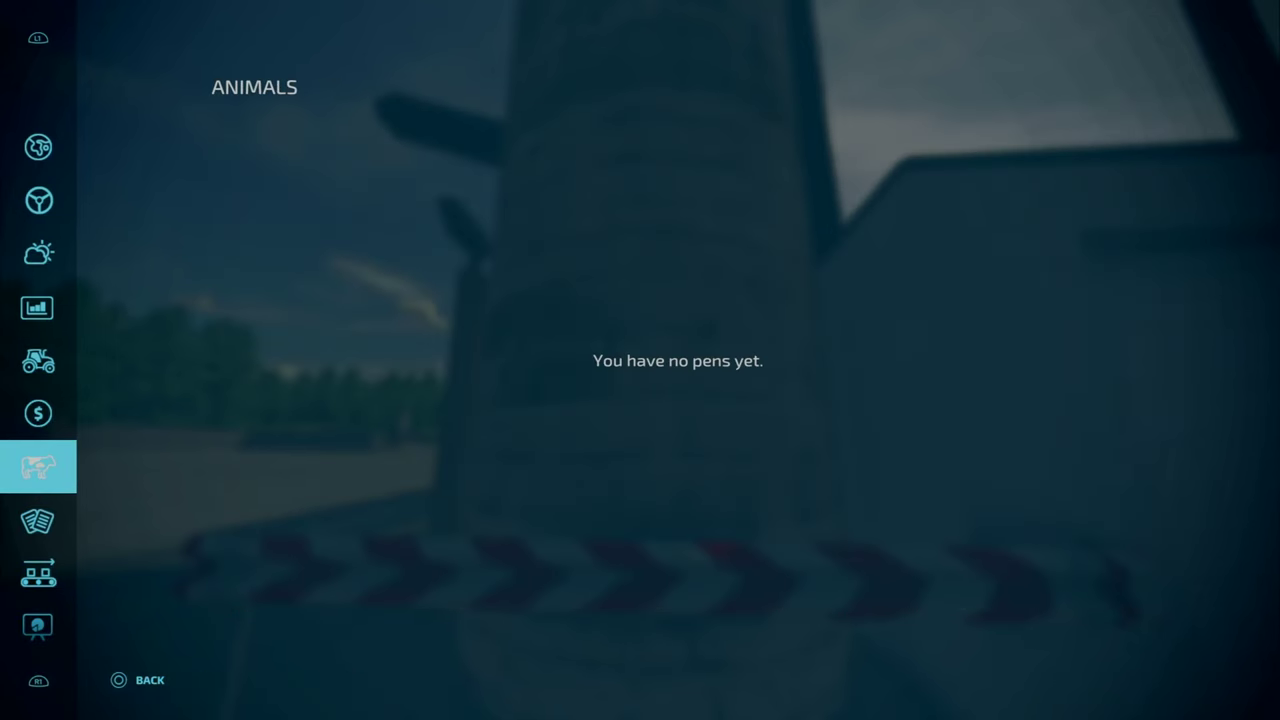
{"action": "key", "text": "e"}
{"action": "key", "text": "e"}
Step: Check the Production Pellets straw line and Pellet Clench's Strawpellets stock (29,755 l), then close the menu
{"action": "key", "text": "Down"}
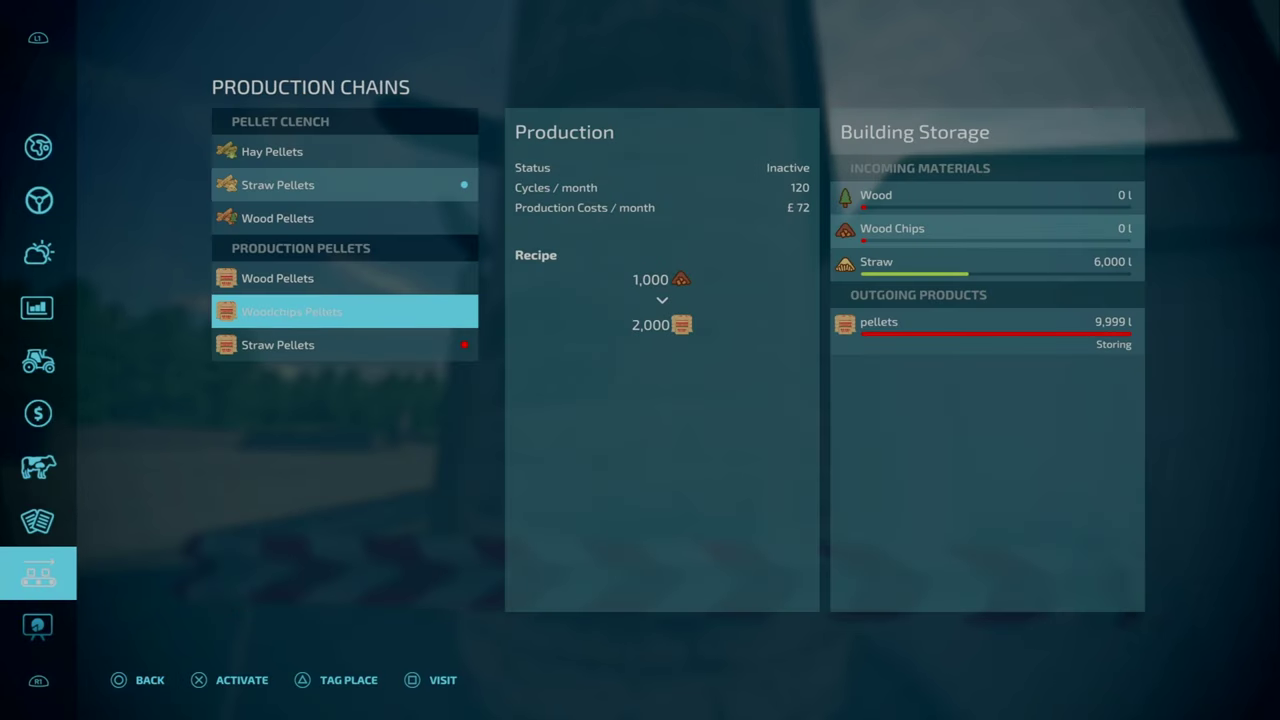
{"action": "key", "text": "Down"}
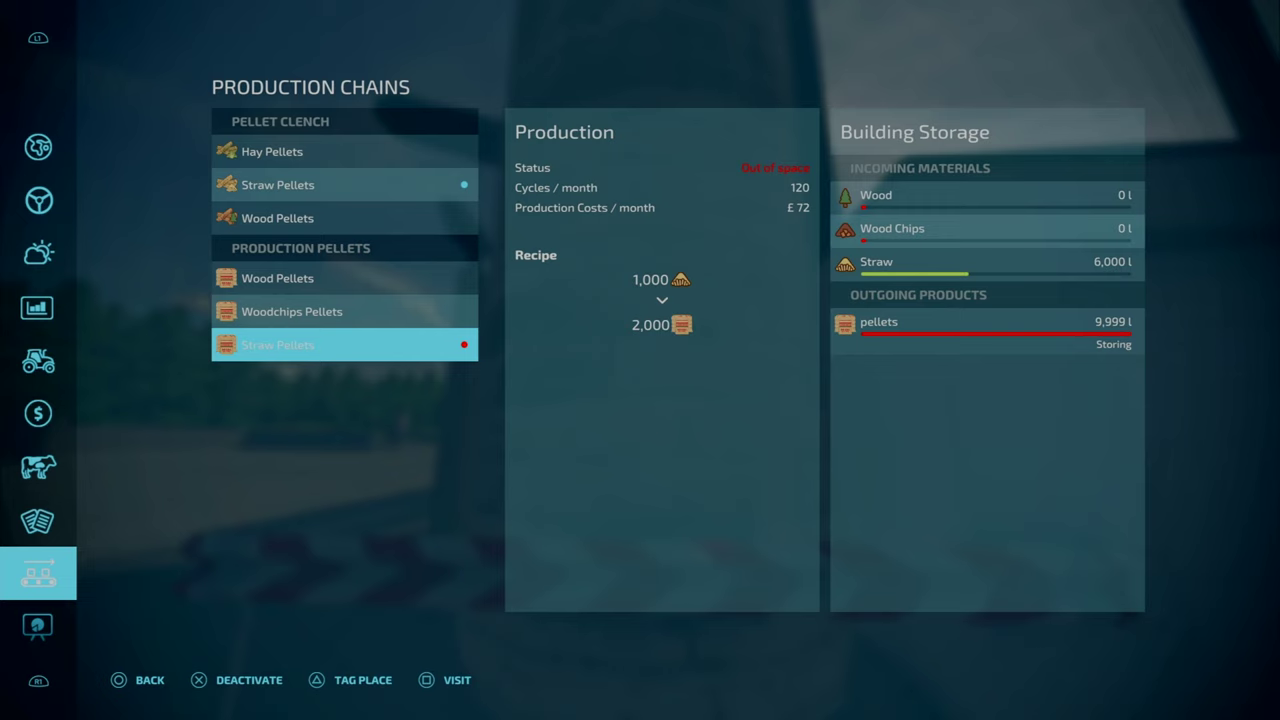
{"action": "key", "text": "Up"}
{"action": "key", "text": "Up"}
{"action": "key", "text": "Up"}
{"action": "key", "text": "Return"}
{"action": "key", "text": "Right"}
{"action": "key", "text": "Down"}
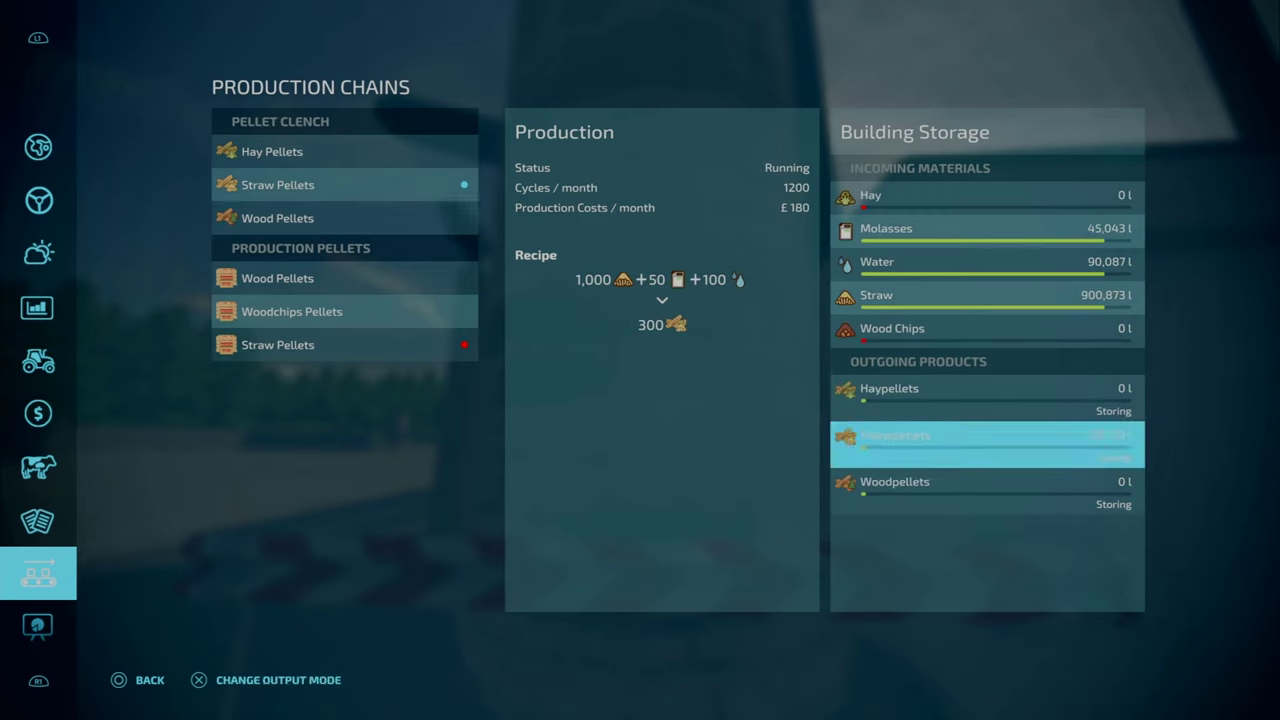
{"action": "key", "text": "Escape"}
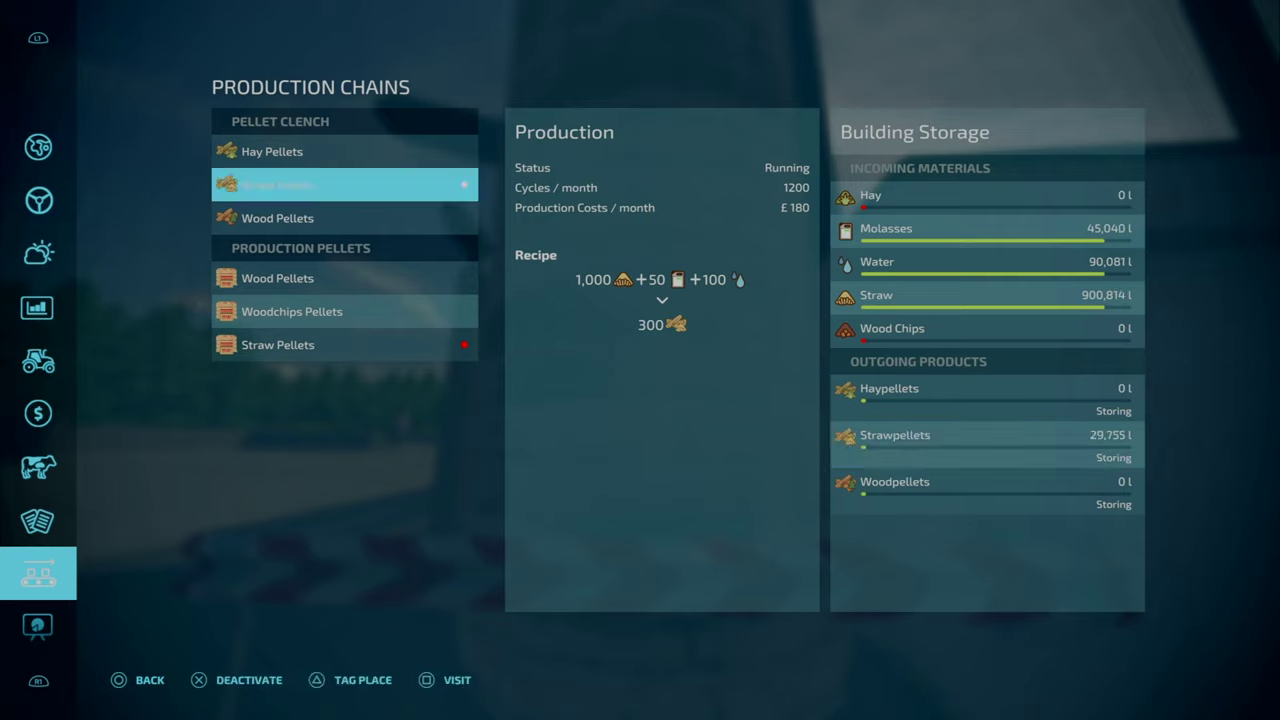
{"action": "key", "text": "Return"}
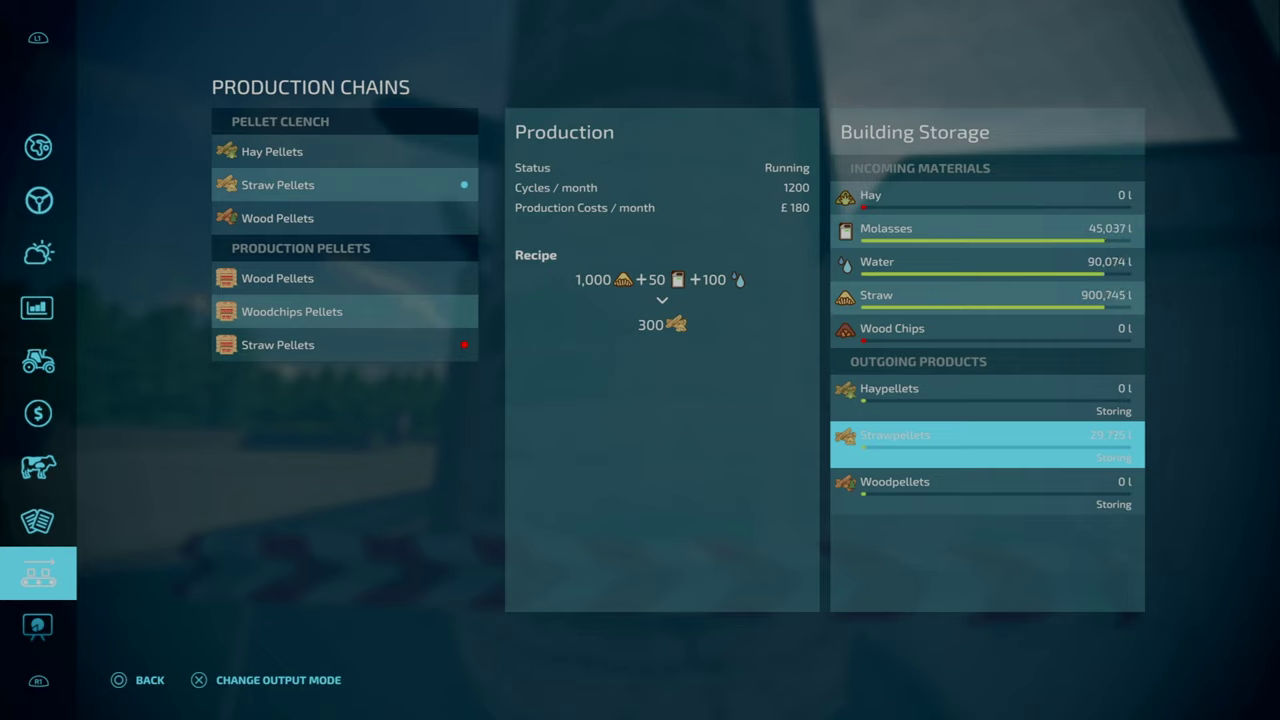
{"action": "key", "text": "Escape"}
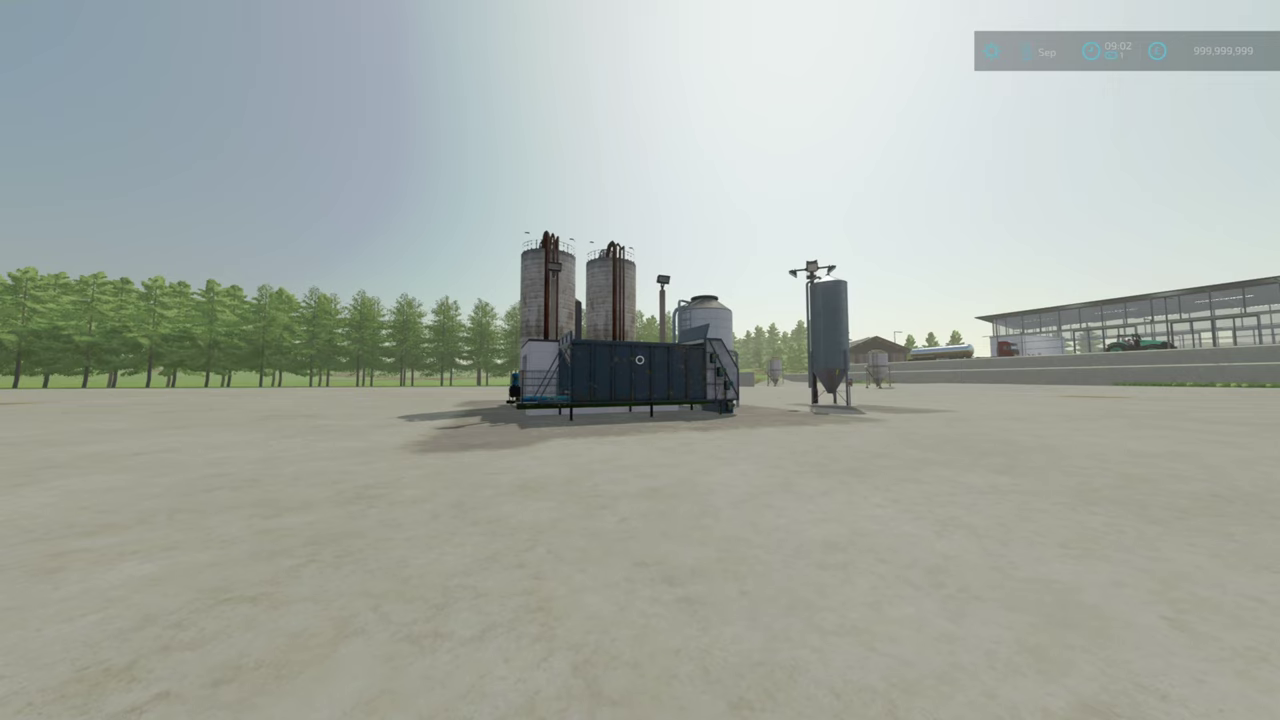
Step: Reopen Production Chains and look over the Pellet Clench hay pellet production and its storage
{"action": "key", "text": "Escape"}
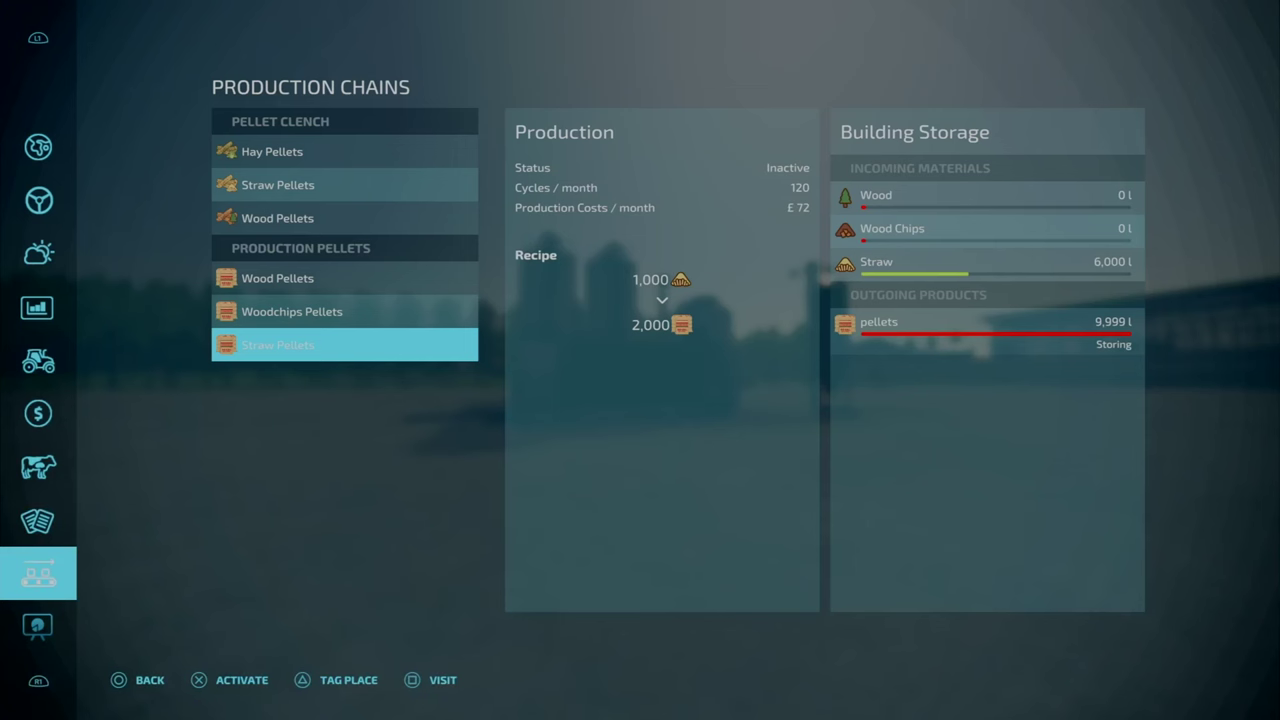
{"action": "key", "text": "Up"}
{"action": "key", "text": "Up"}
{"action": "key", "text": "Up"}
{"action": "key", "text": "Up"}
{"action": "key", "text": "Up"}
{"action": "key", "text": "Right"}
{"action": "key", "text": "Left"}
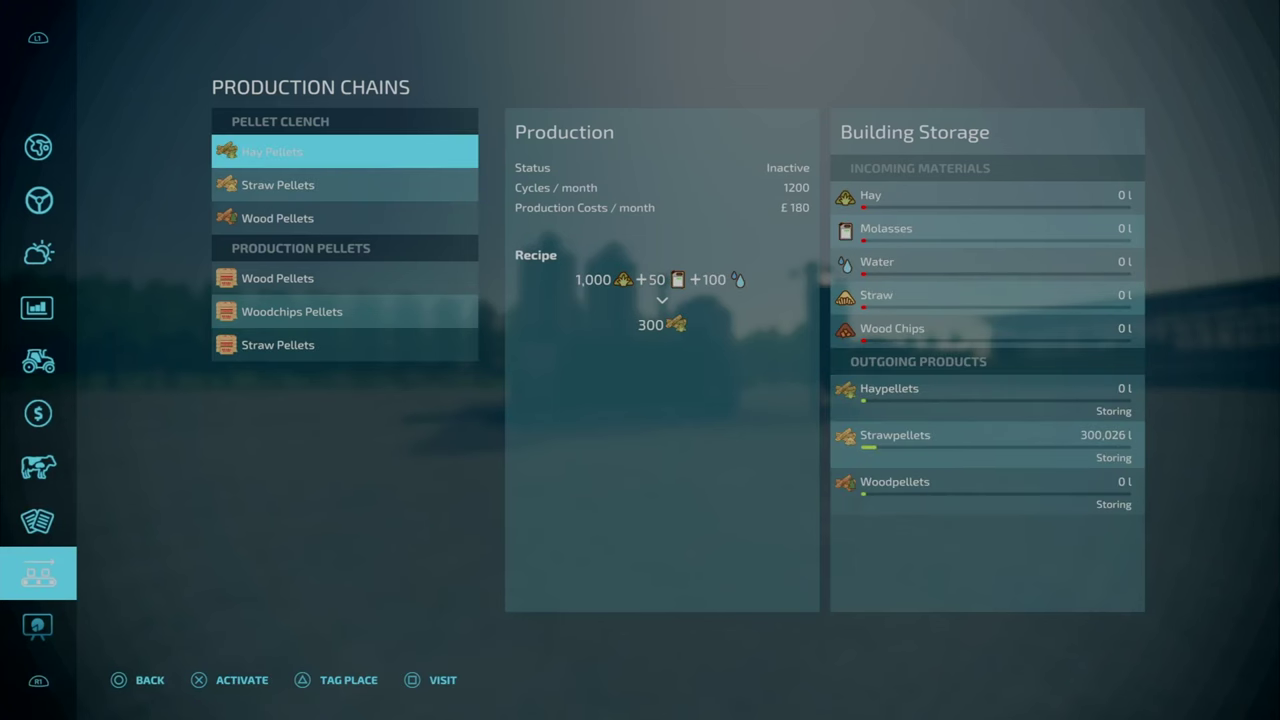
{"action": "key", "text": "Right"}
{"action": "key", "text": "Left"}
Step: Browse the productions' stored materials, checking Straw stock, the wood pellet line and Water stock
{"action": "key", "text": "Down"}
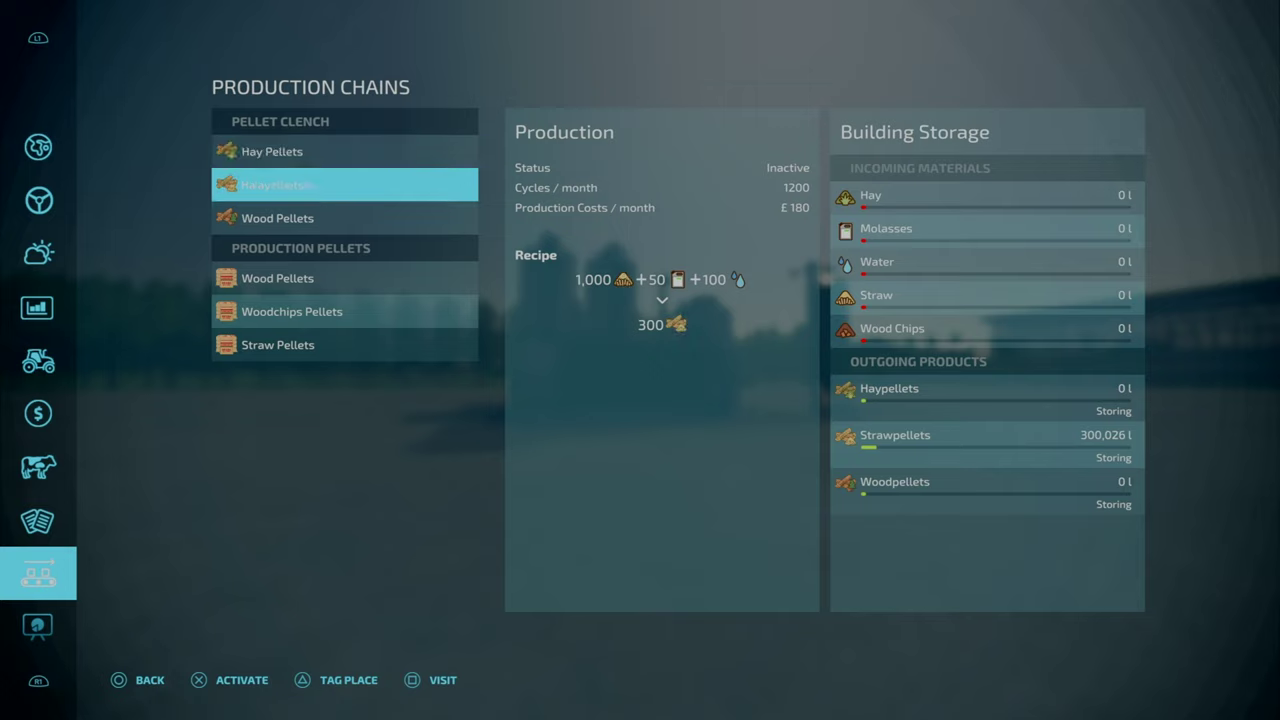
{"action": "key", "text": "Down"}
{"action": "key", "text": "Right"}
{"action": "key", "text": "Up"}
{"action": "key", "text": "Up"}
{"action": "key", "text": "Up"}
{"action": "key", "text": "Up"}
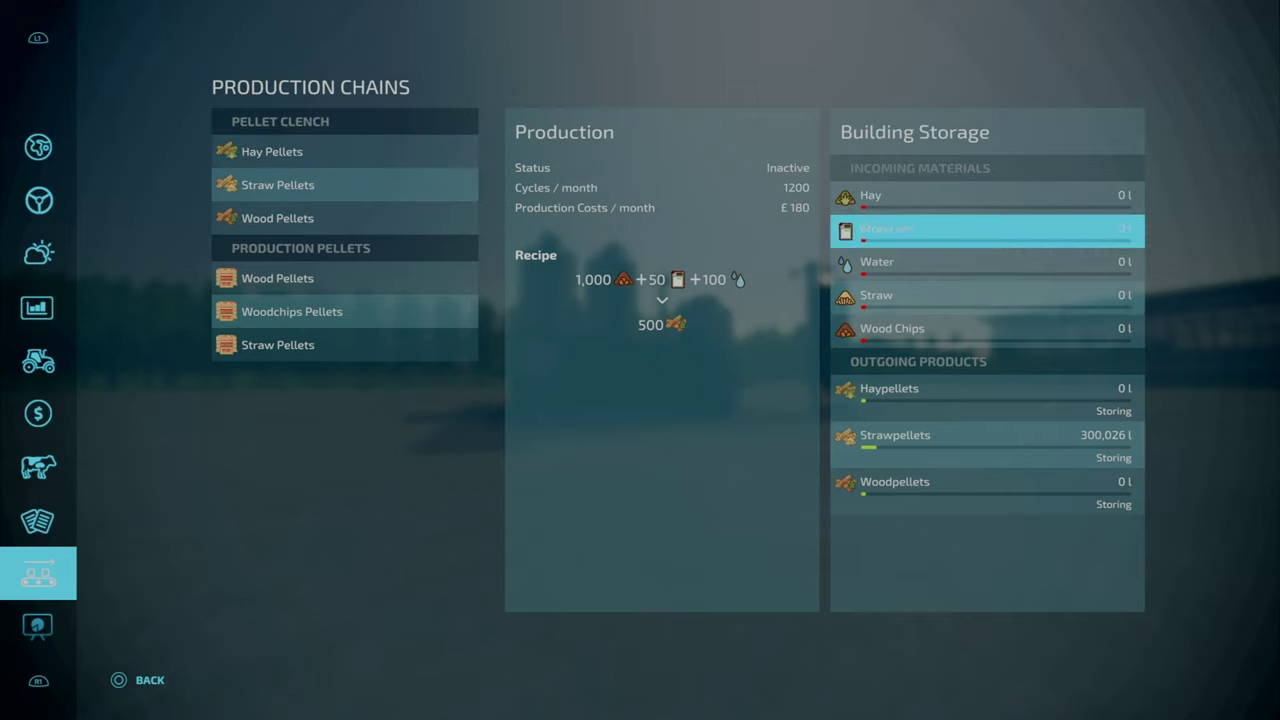
{"action": "key", "text": "Left"}
{"action": "key", "text": "Right"}
{"action": "key", "text": "Left"}
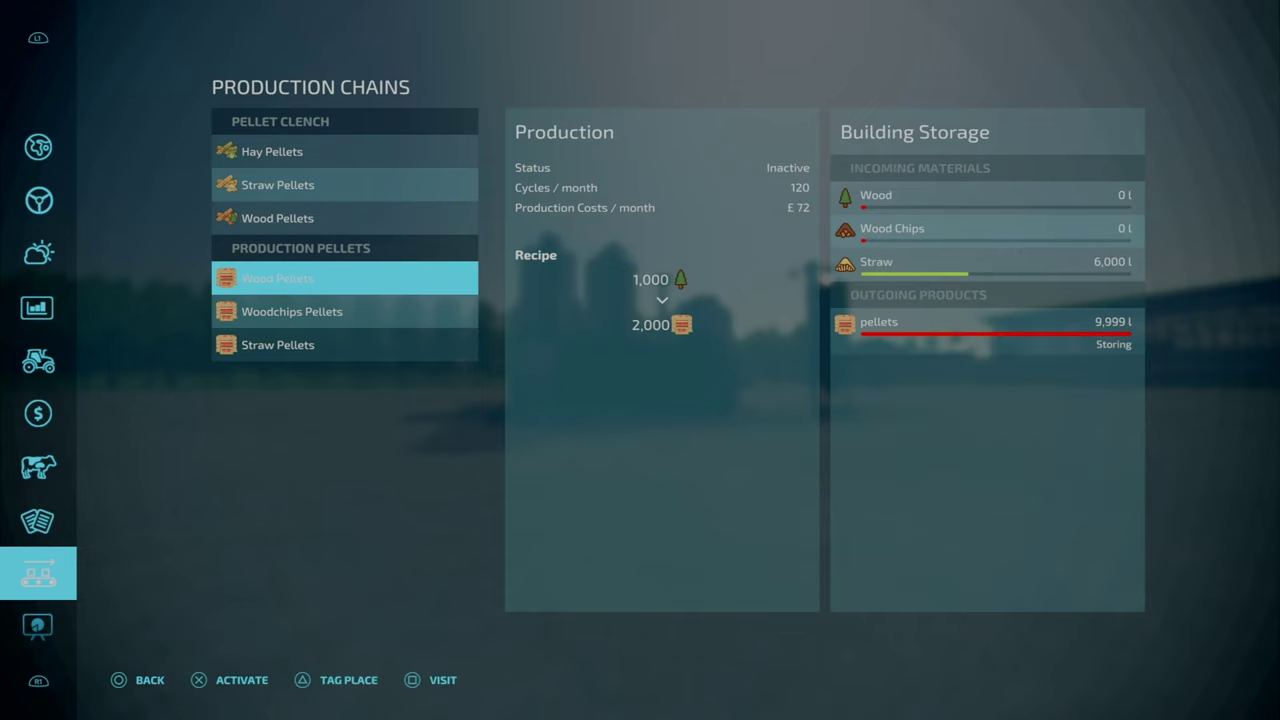
{"action": "key", "text": "Right"}
{"action": "key", "text": "Down"}
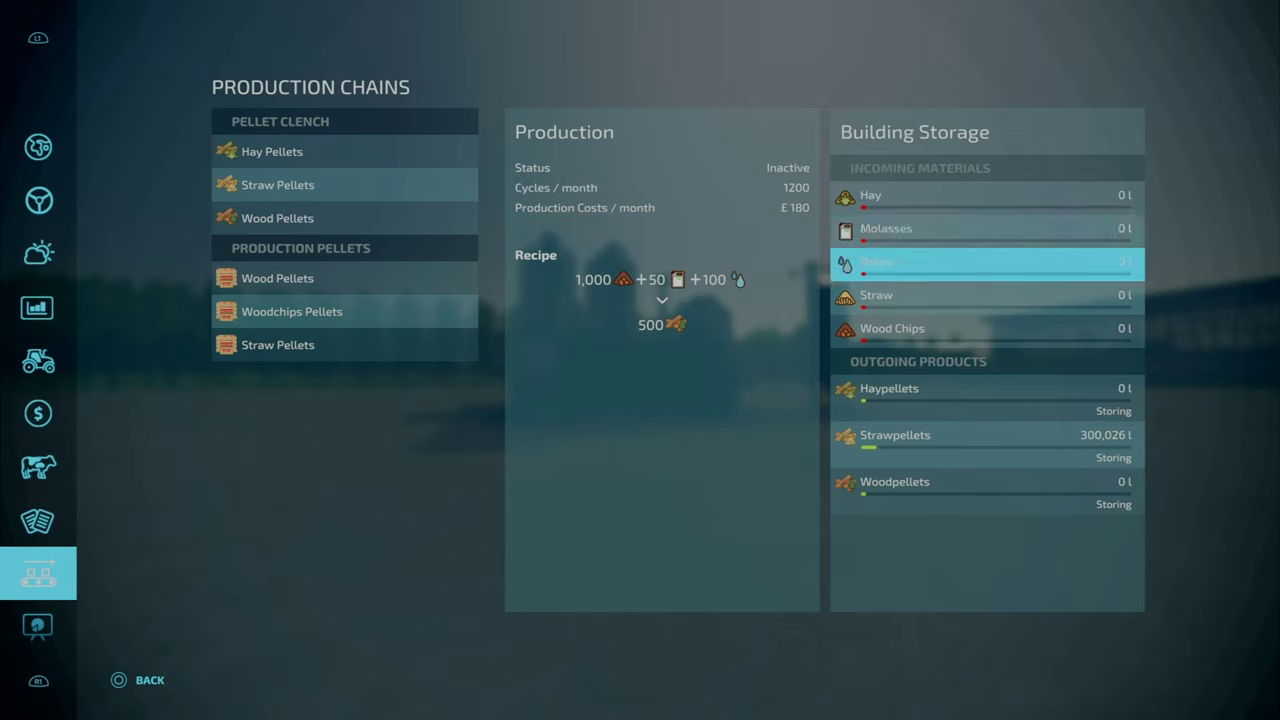
{"action": "key", "text": "Left"}
Step: Review the Pellet Clench Straw Pellets storage, including 300,026 l Strawpellets, and return to its entry
{"action": "key", "text": "Up"}
{"action": "key", "text": "Up"}
{"action": "key", "text": "Down"}
{"action": "key", "text": "Down"}
{"action": "key", "text": "Right"}
{"action": "key", "text": "Up"}
{"action": "key", "text": "Up"}
{"action": "key", "text": "Down"}
{"action": "key", "text": "Down"}
{"action": "key", "text": "Left"}
{"action": "key", "text": "Up"}
{"action": "key", "text": "Up"}
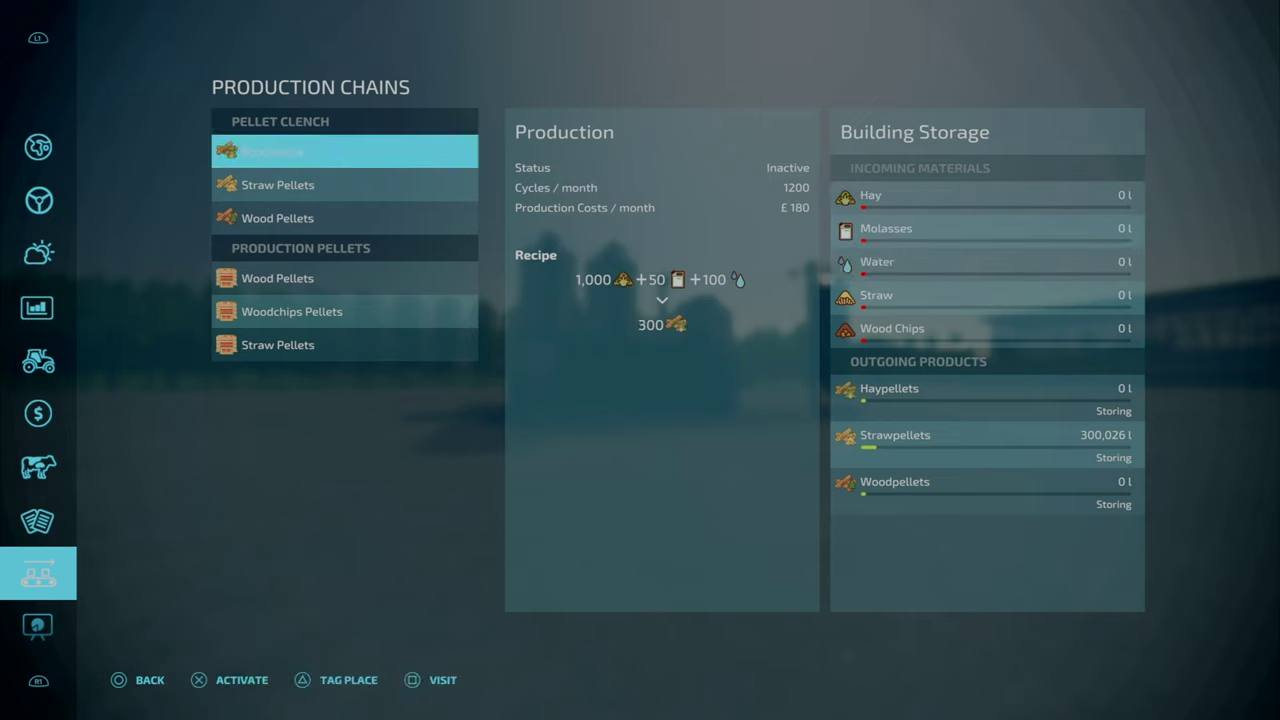
{"action": "key", "text": "Down"}
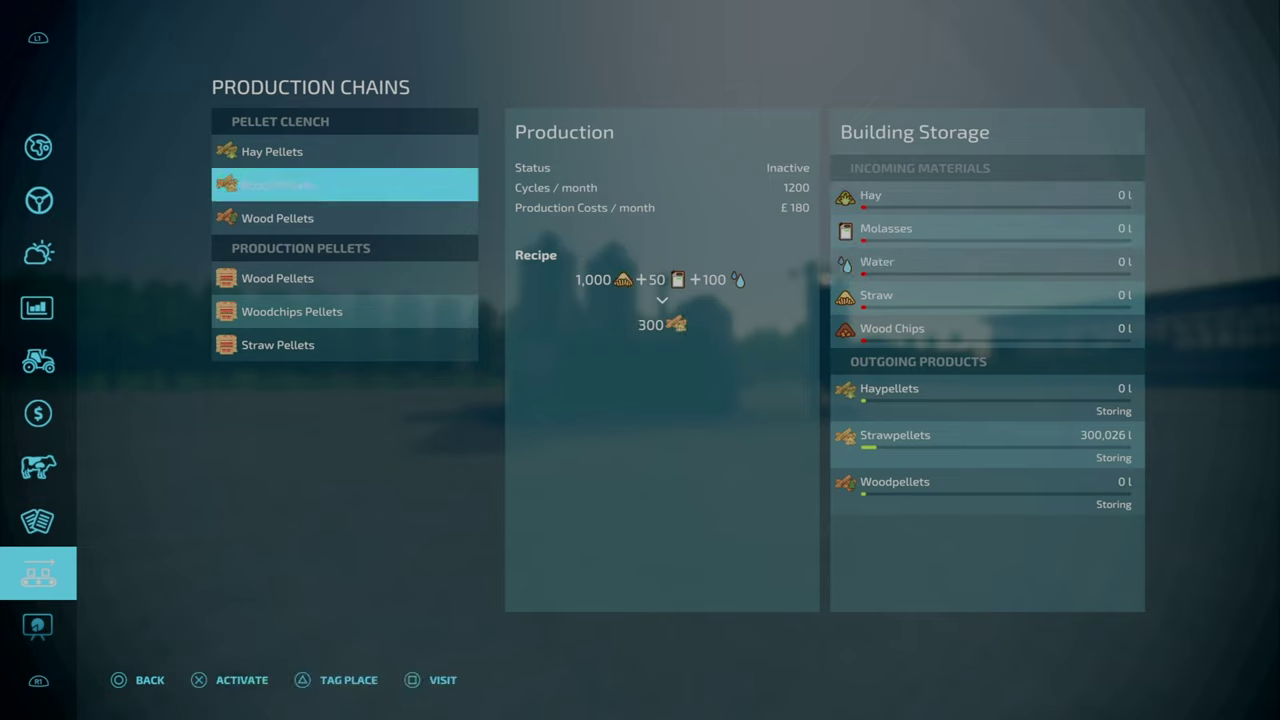
{"action": "key", "text": "Right"}
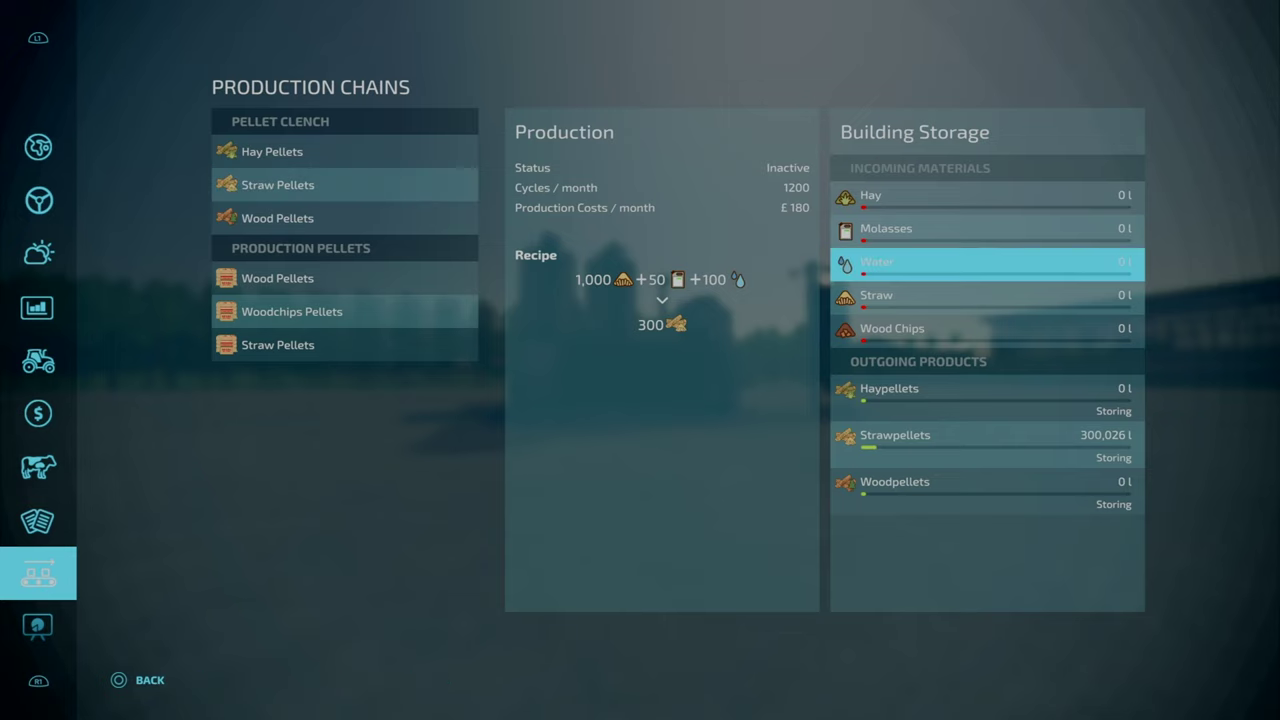
{"action": "key", "text": "Down"}
{"action": "key", "text": "Down"}
{"action": "key", "text": "Down"}
{"action": "key", "text": "Down"}
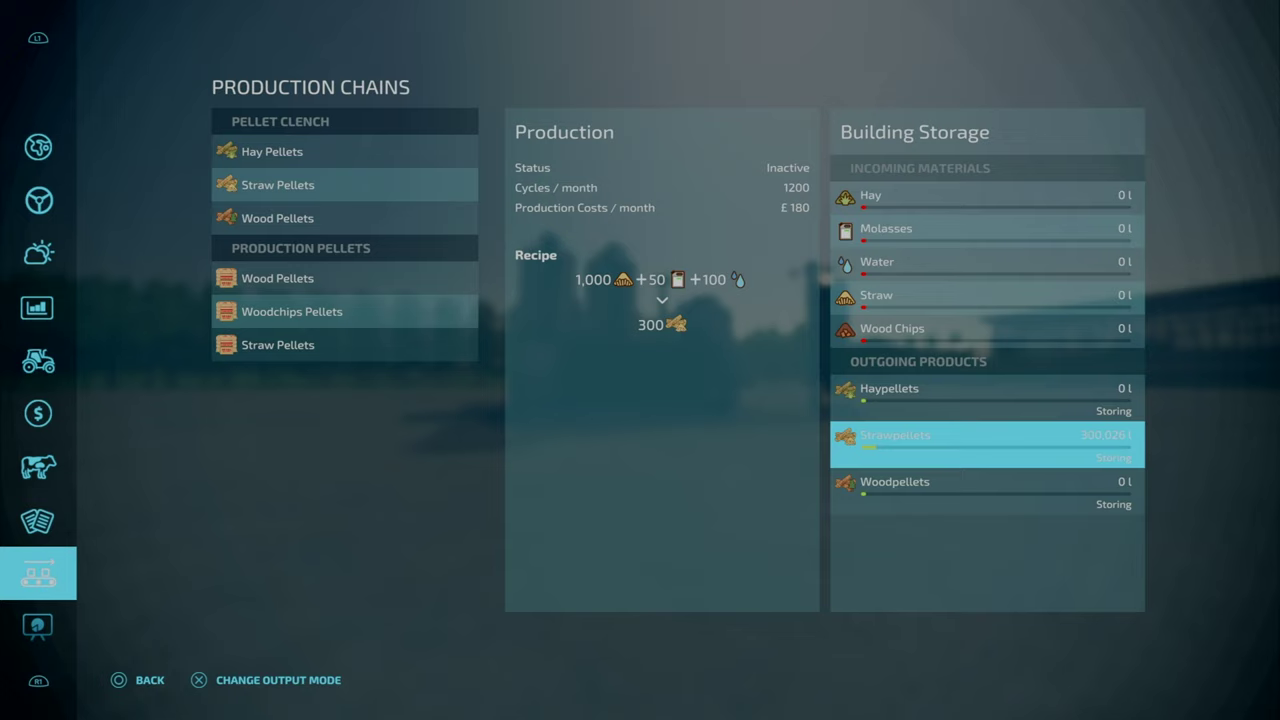
{"action": "key", "text": "Escape"}
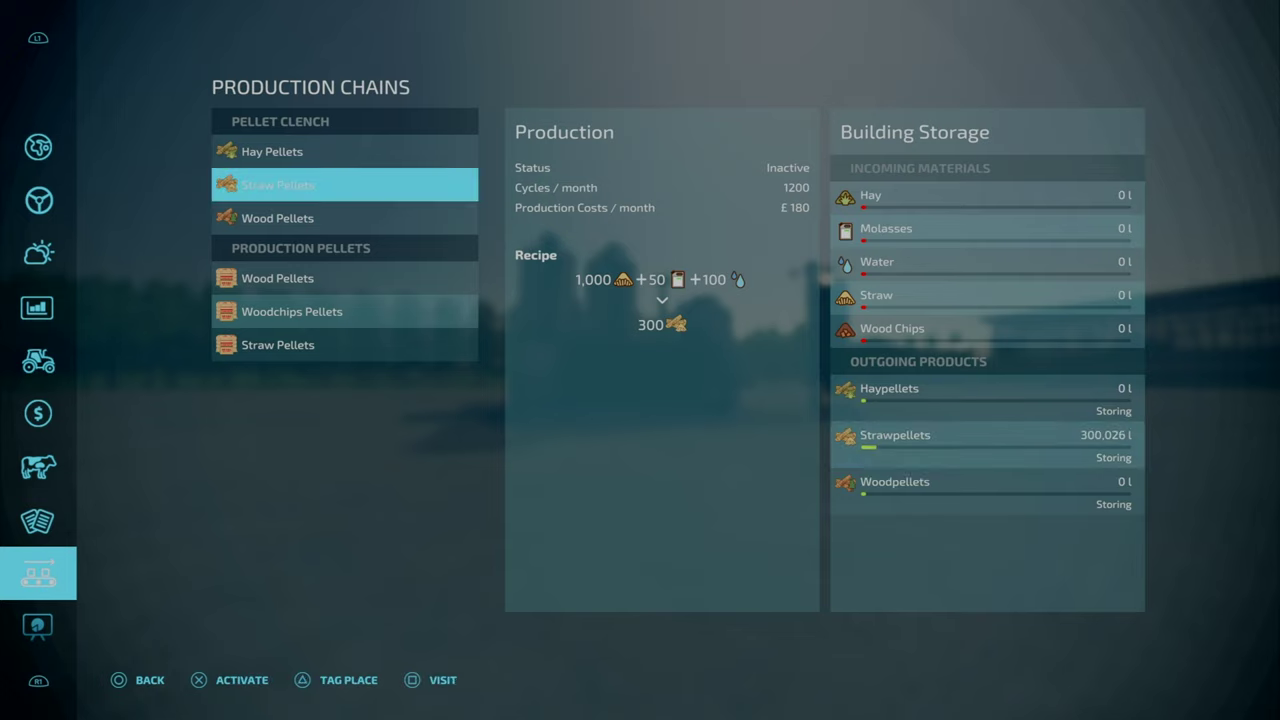
Step: Close the production menu and turn from the silos to face the open-sided barn
{"action": "key", "text": "Escape"}
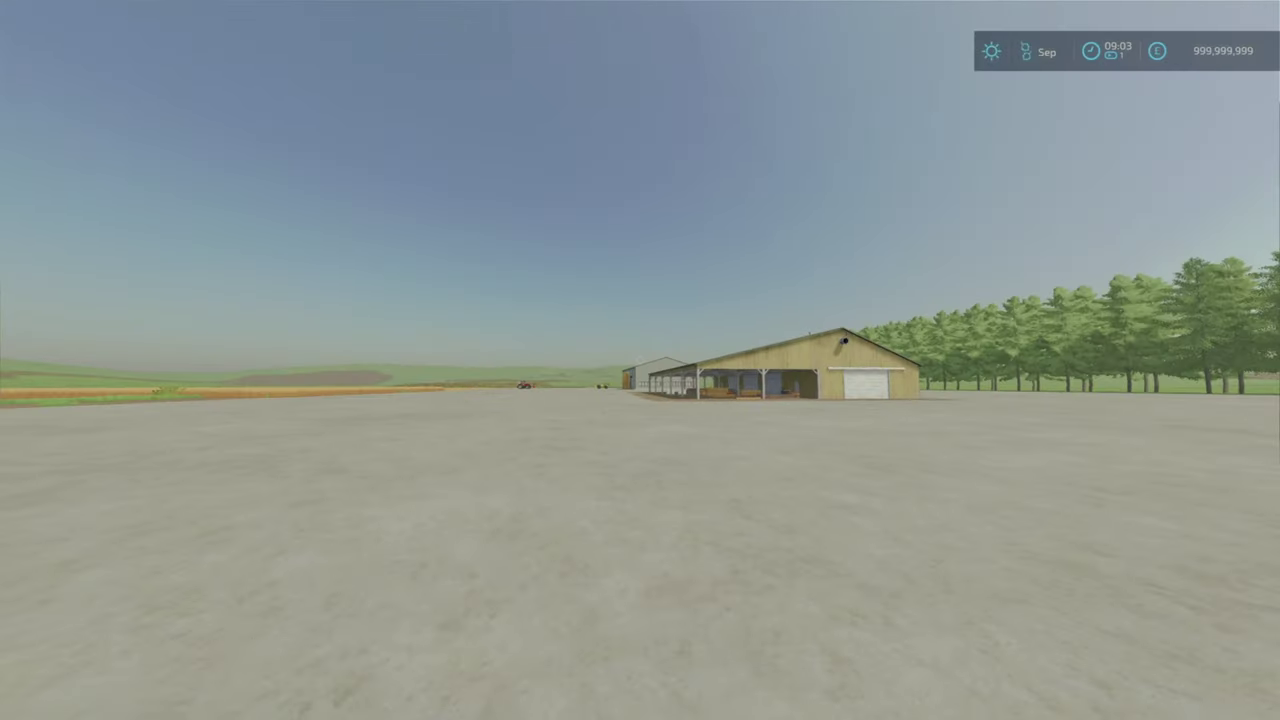
{"action": "key", "text": "Right"}
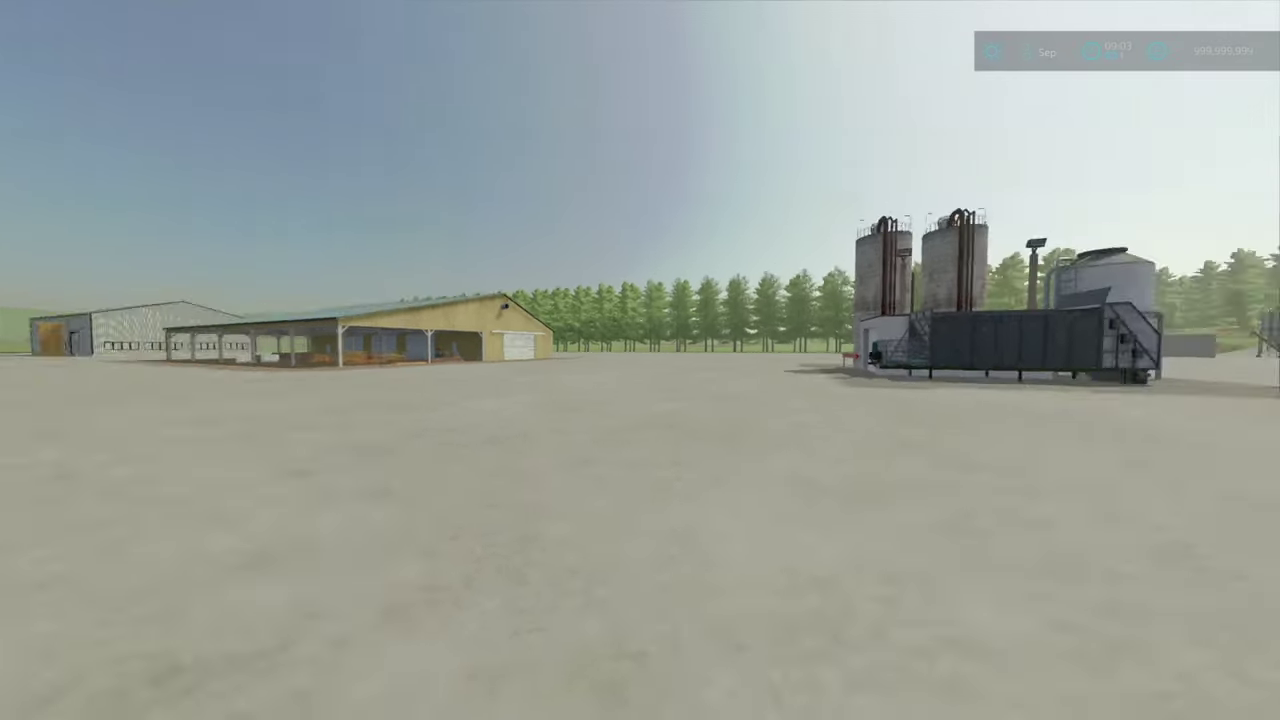
{"action": "key", "text": "Left"}
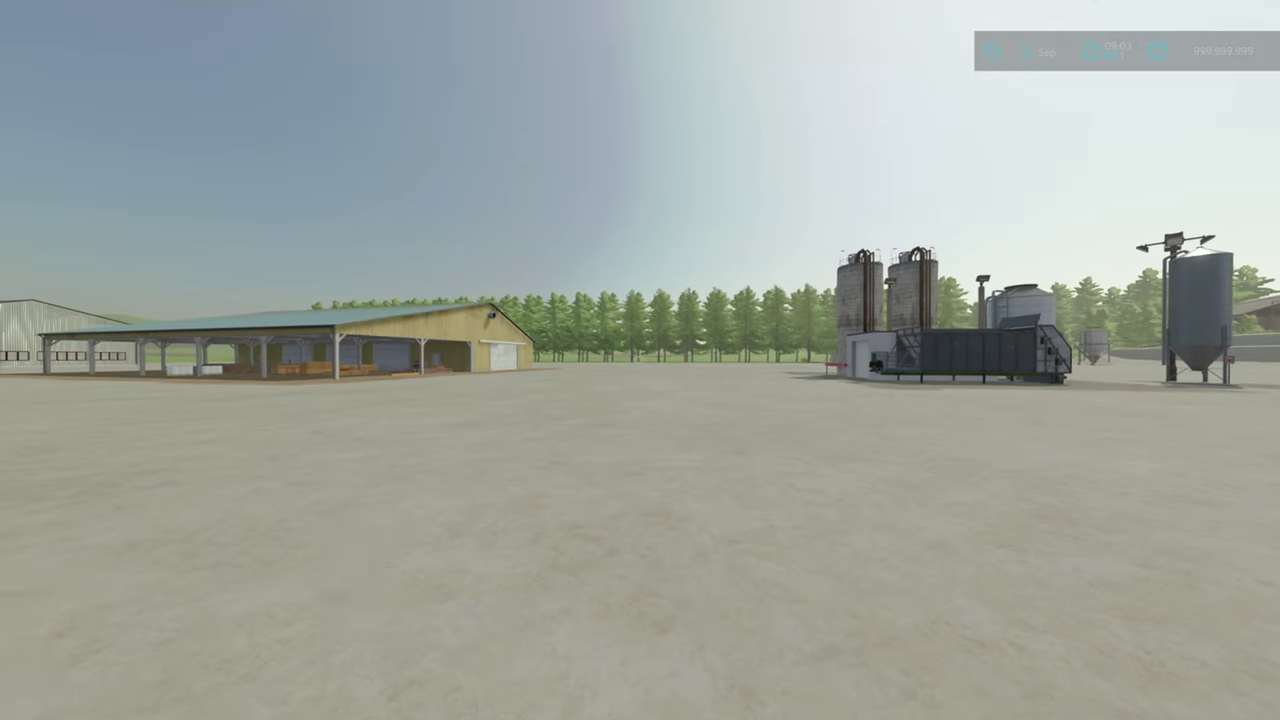
{"action": "key", "text": "Left"}
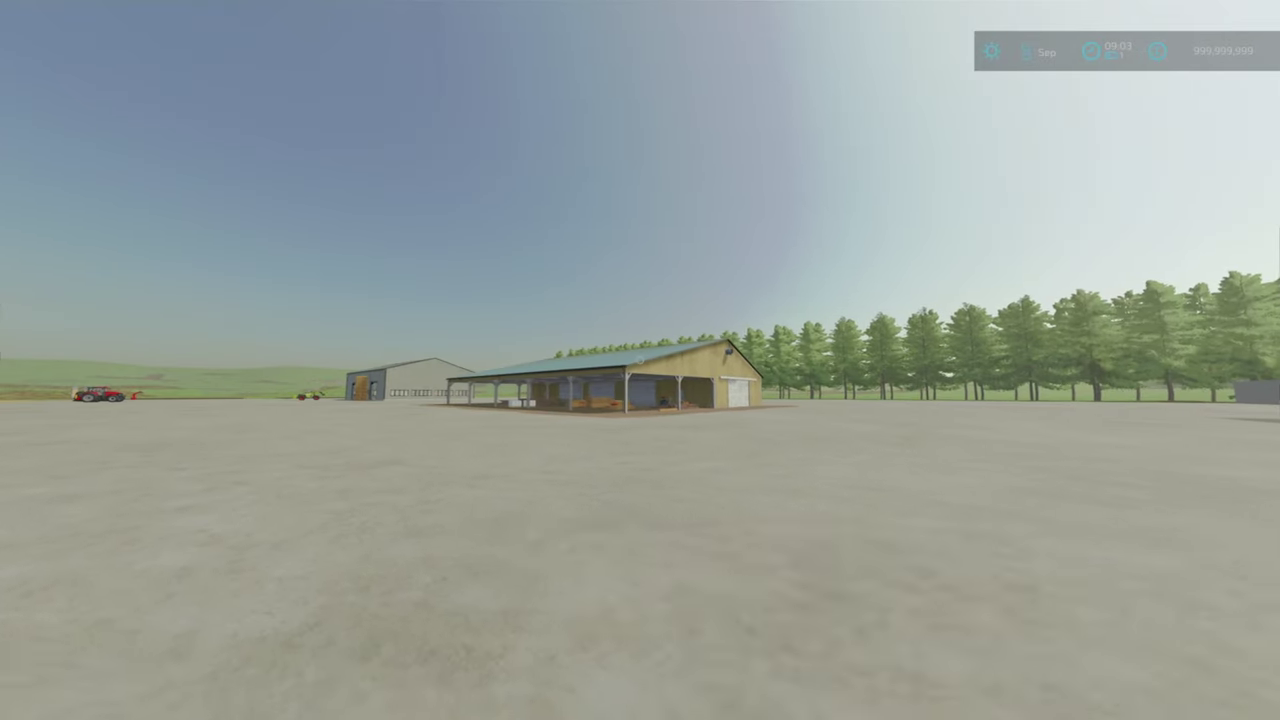
Step: Walk into the barn to view the two 4,000 l pellet pallets
{"action": "key", "text": "w"}
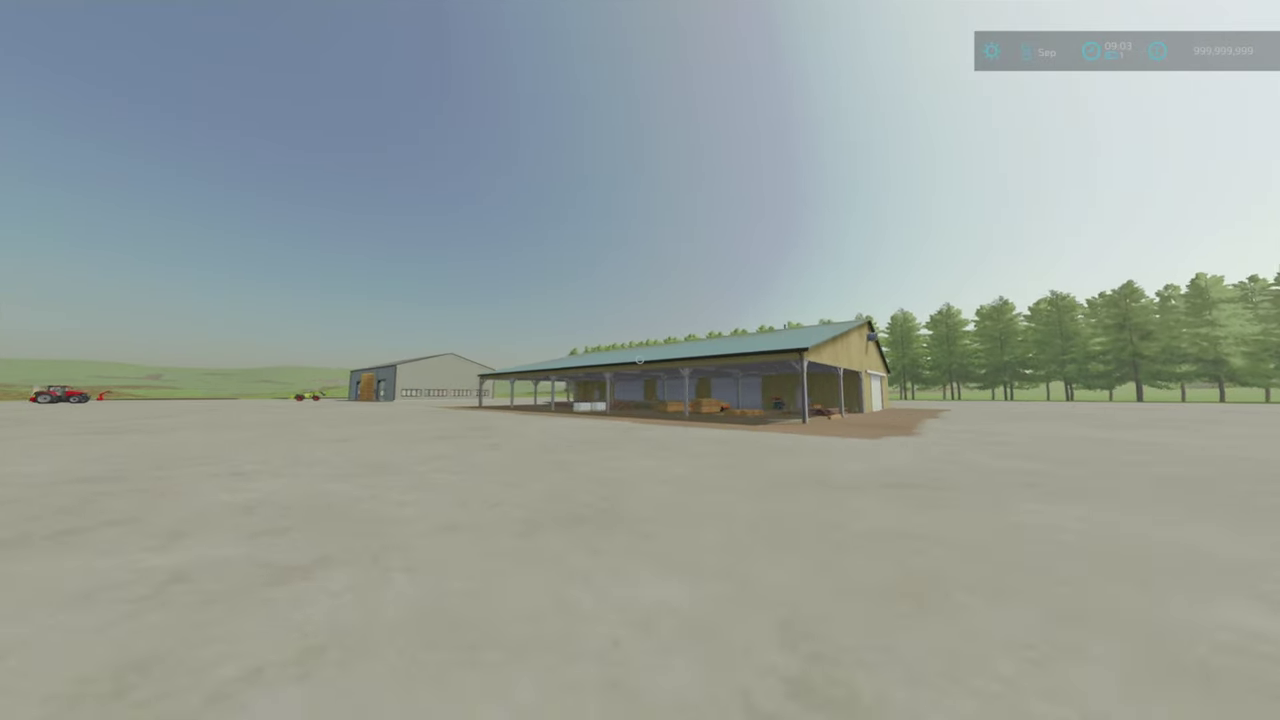
{"action": "key", "text": "w"}
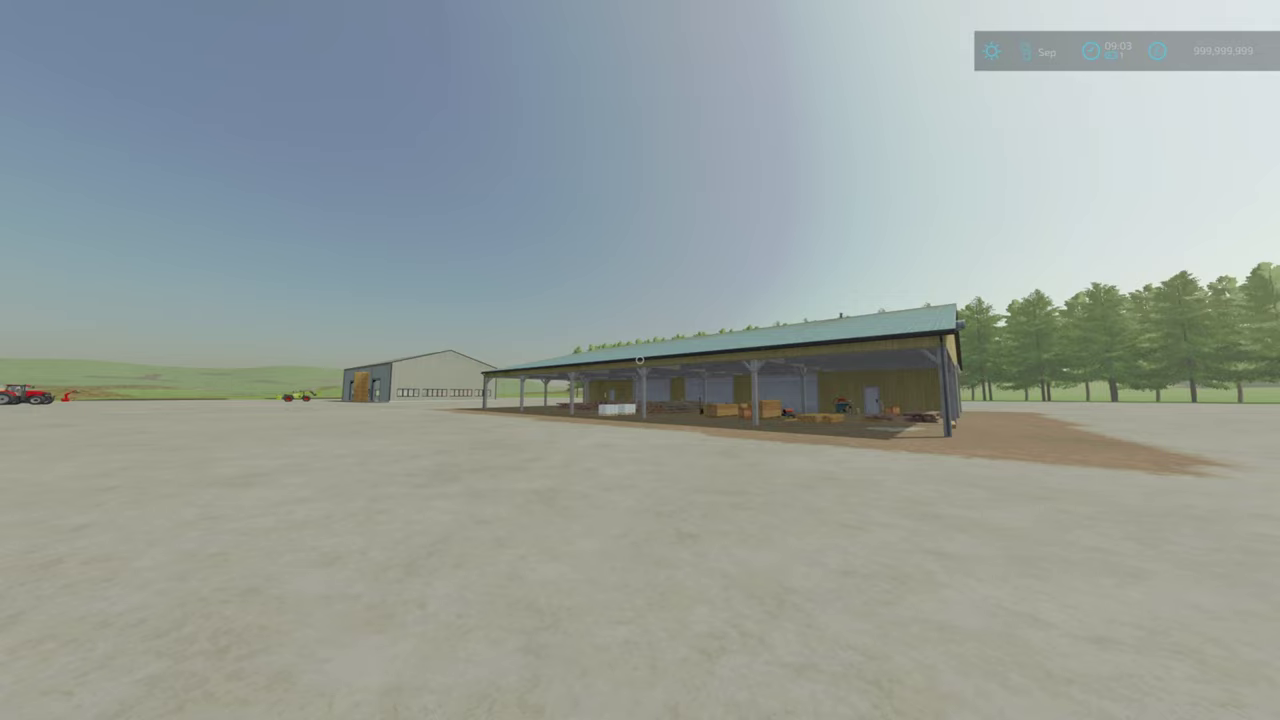
{"action": "key", "text": "w"}
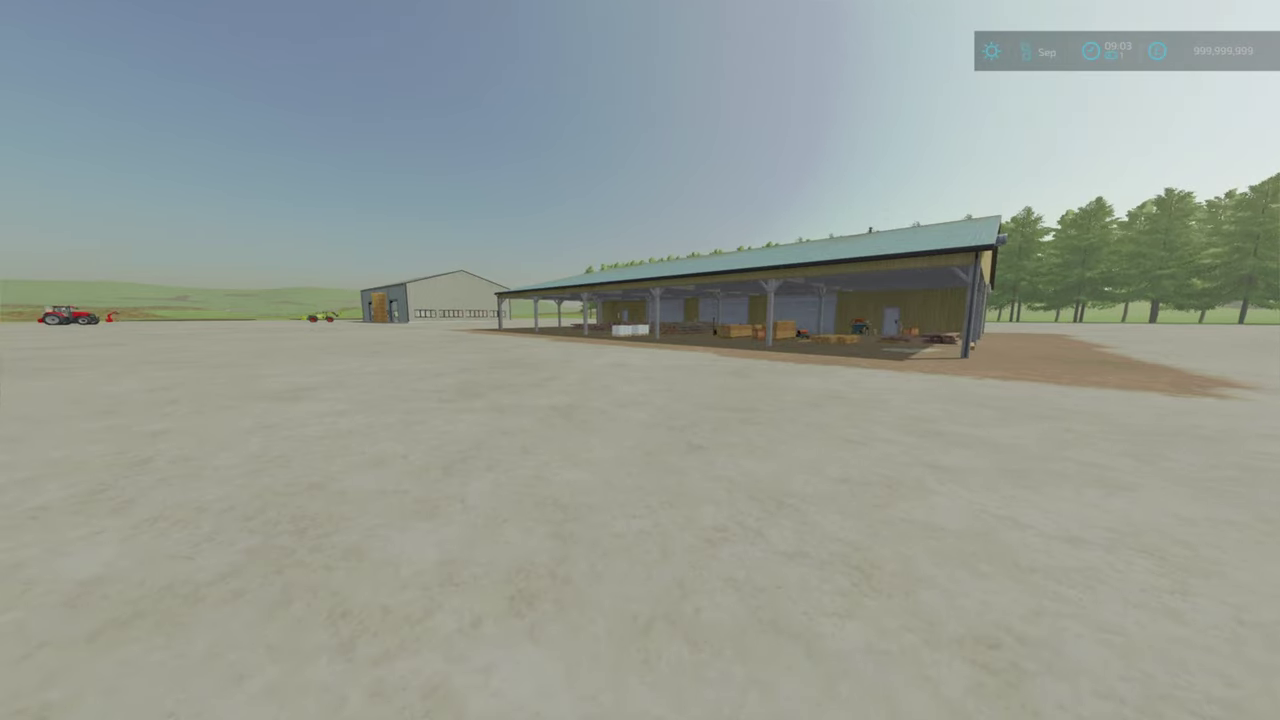
{"action": "key", "text": "w"}
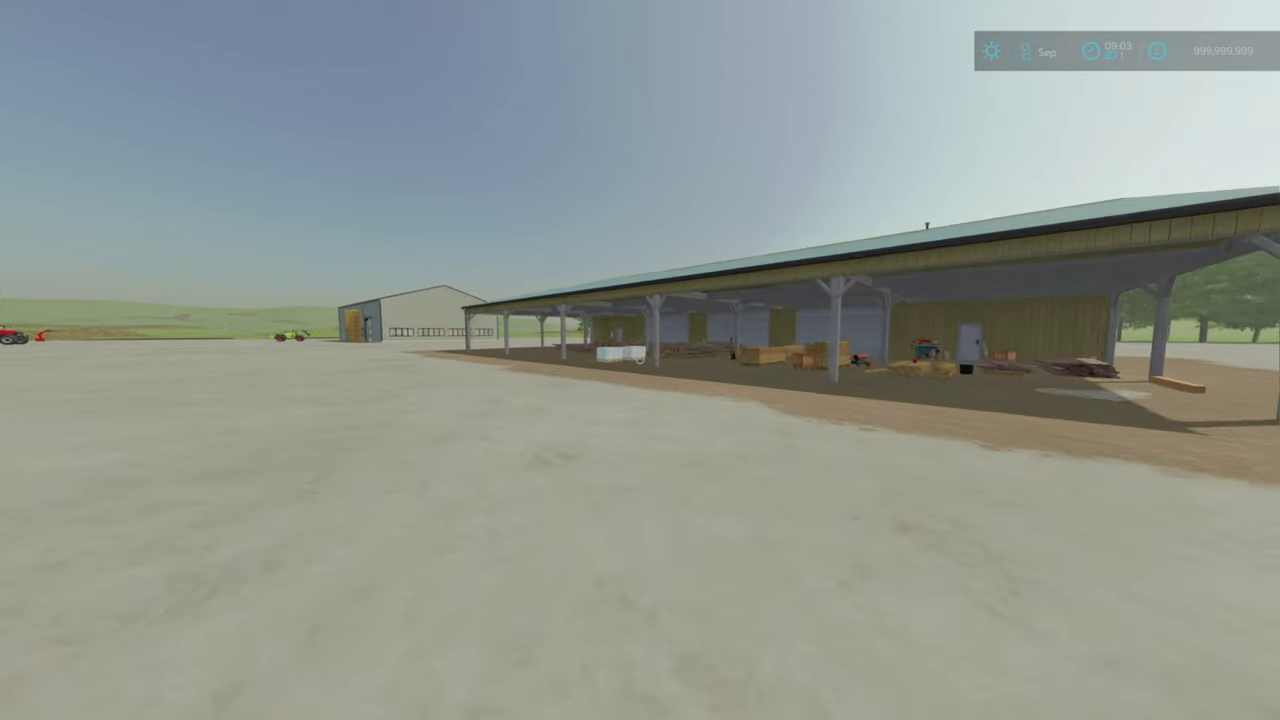
{"action": "key", "text": "w"}
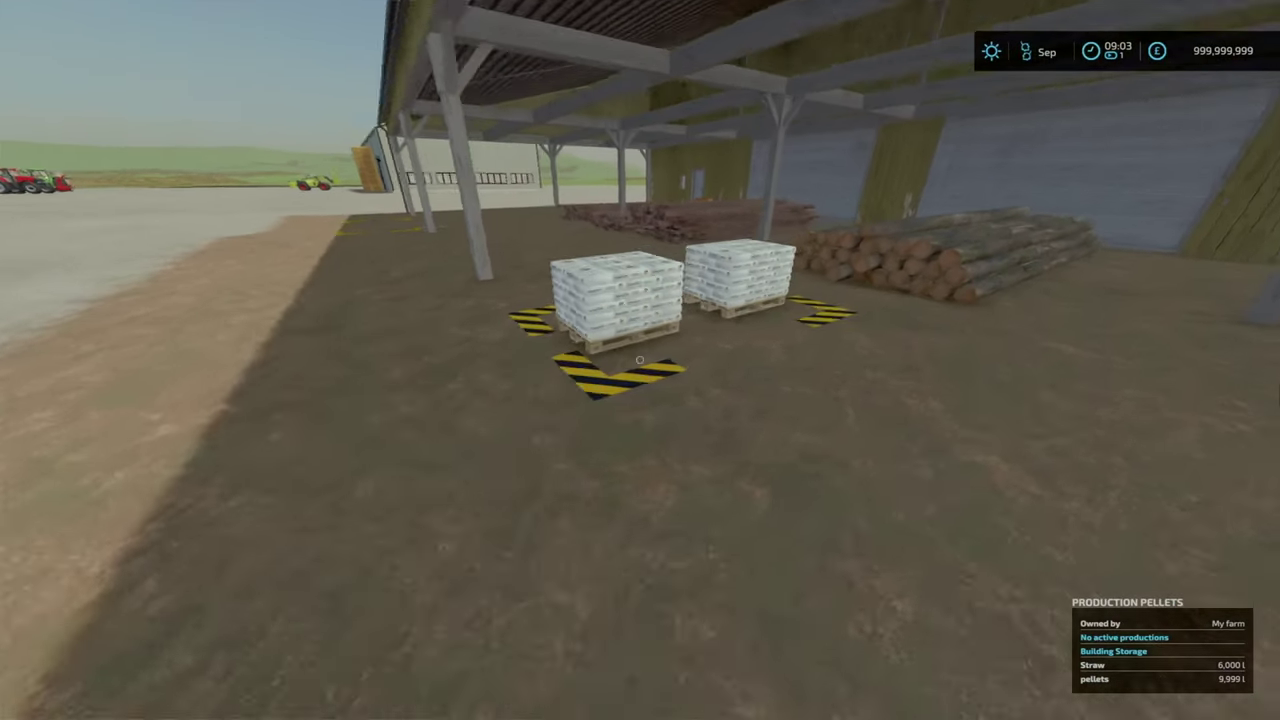
{"action": "key", "text": "w"}
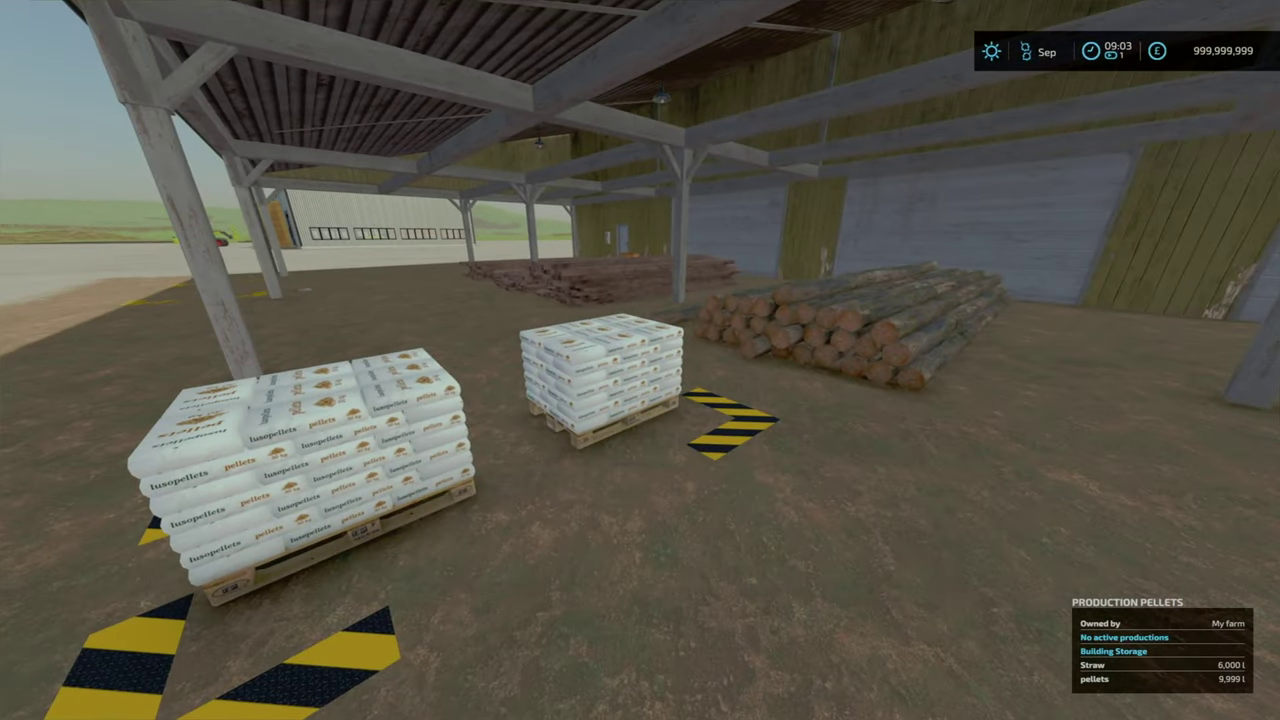
{"action": "key", "text": "w"}
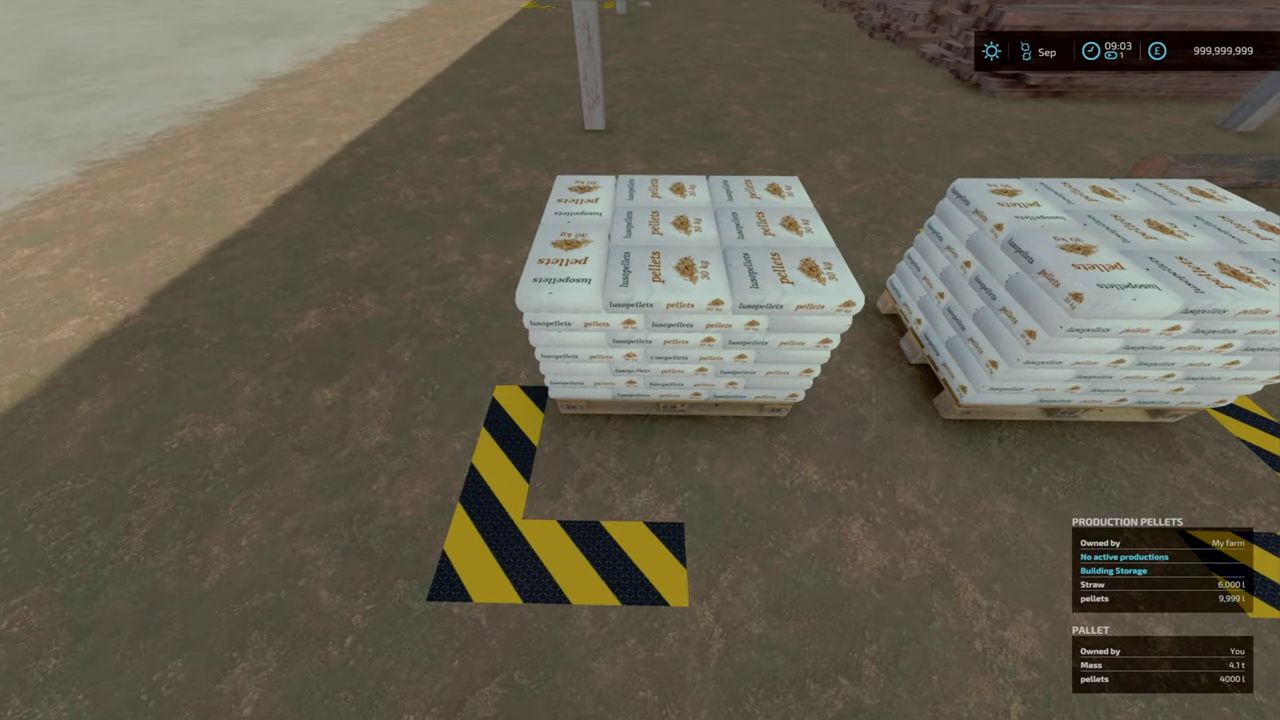
{"action": "key", "text": "d"}
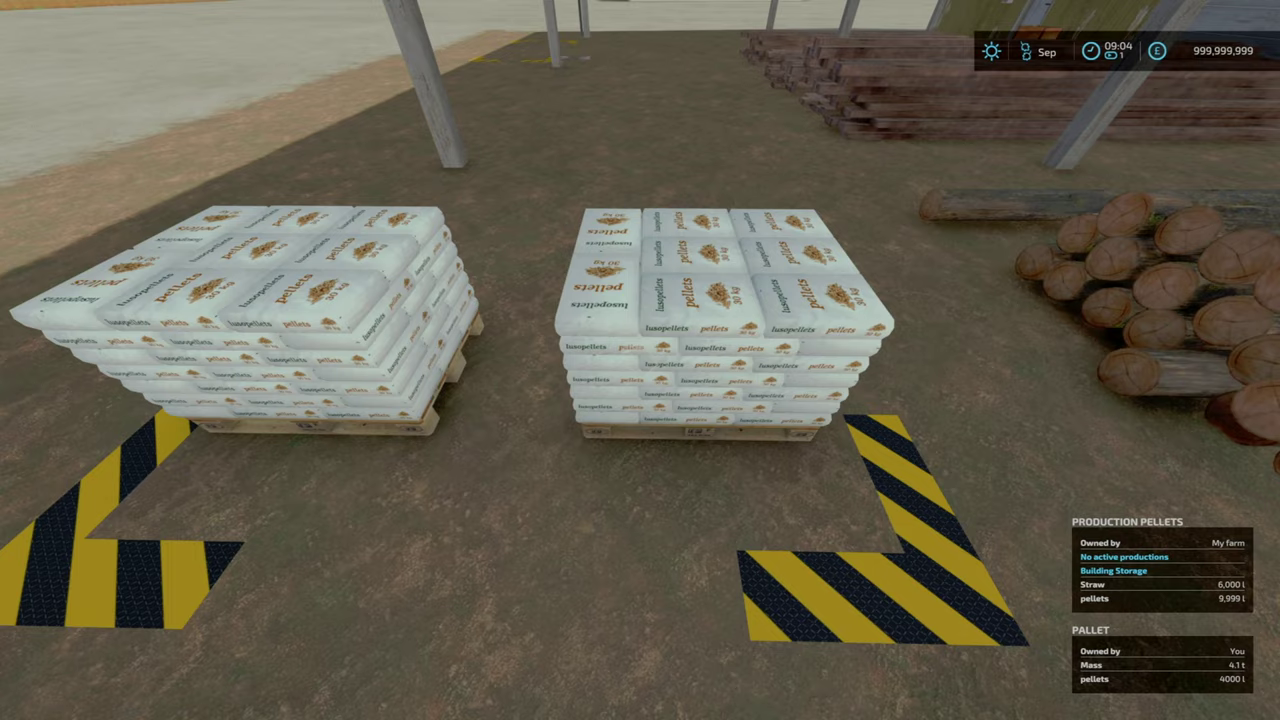
{"action": "key", "text": "s"}
{"action": "key", "text": "s"}
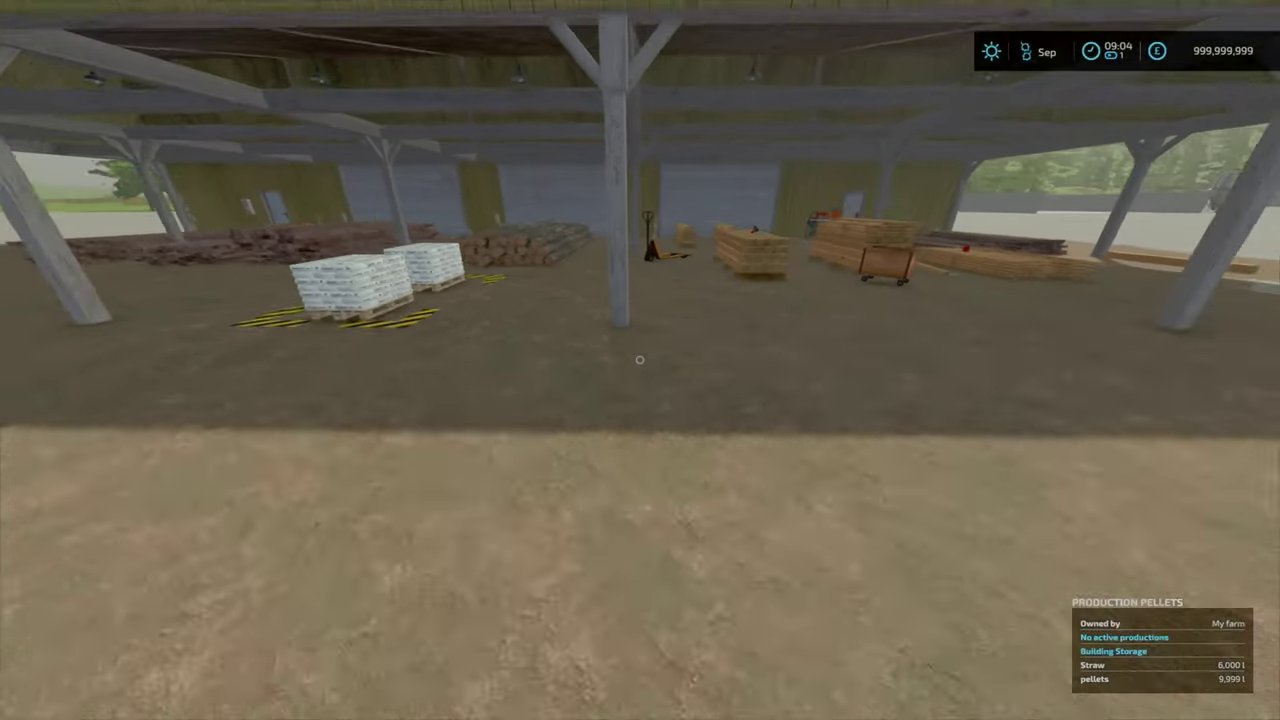
Step: Walk around the shed and head past it toward the silo production building
{"action": "key", "text": "w"}
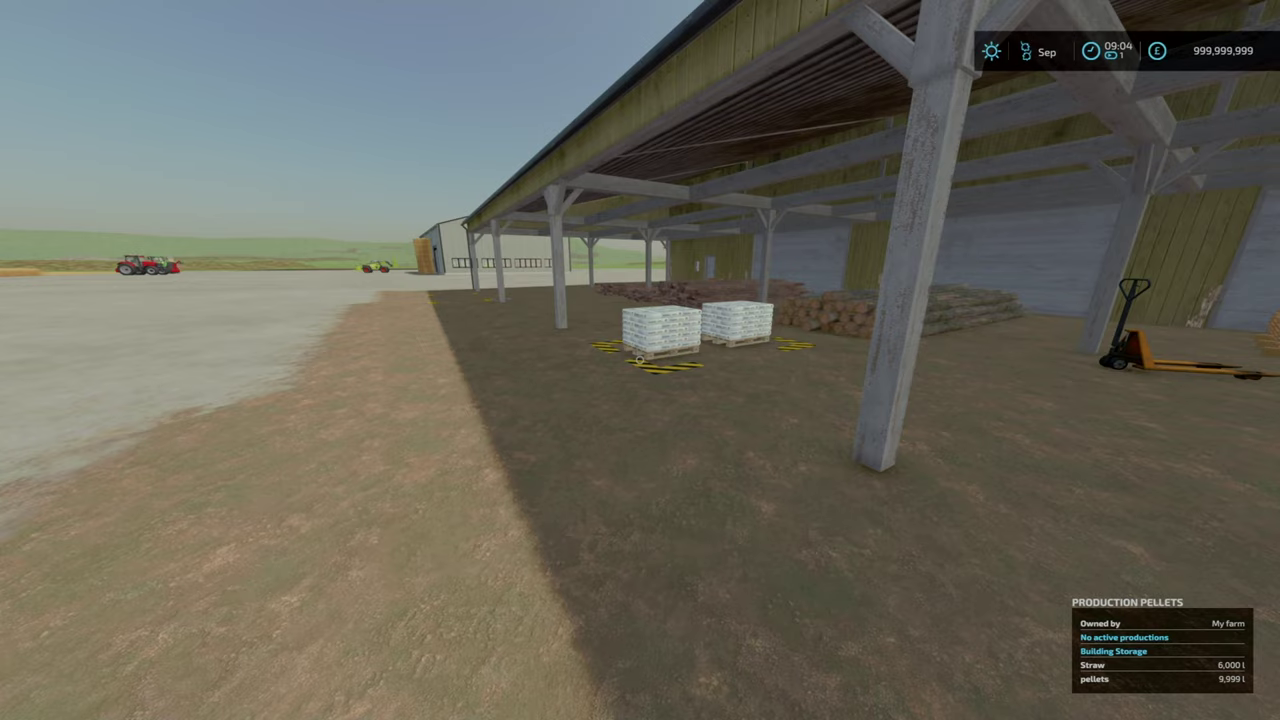
{"action": "key", "text": "w"}
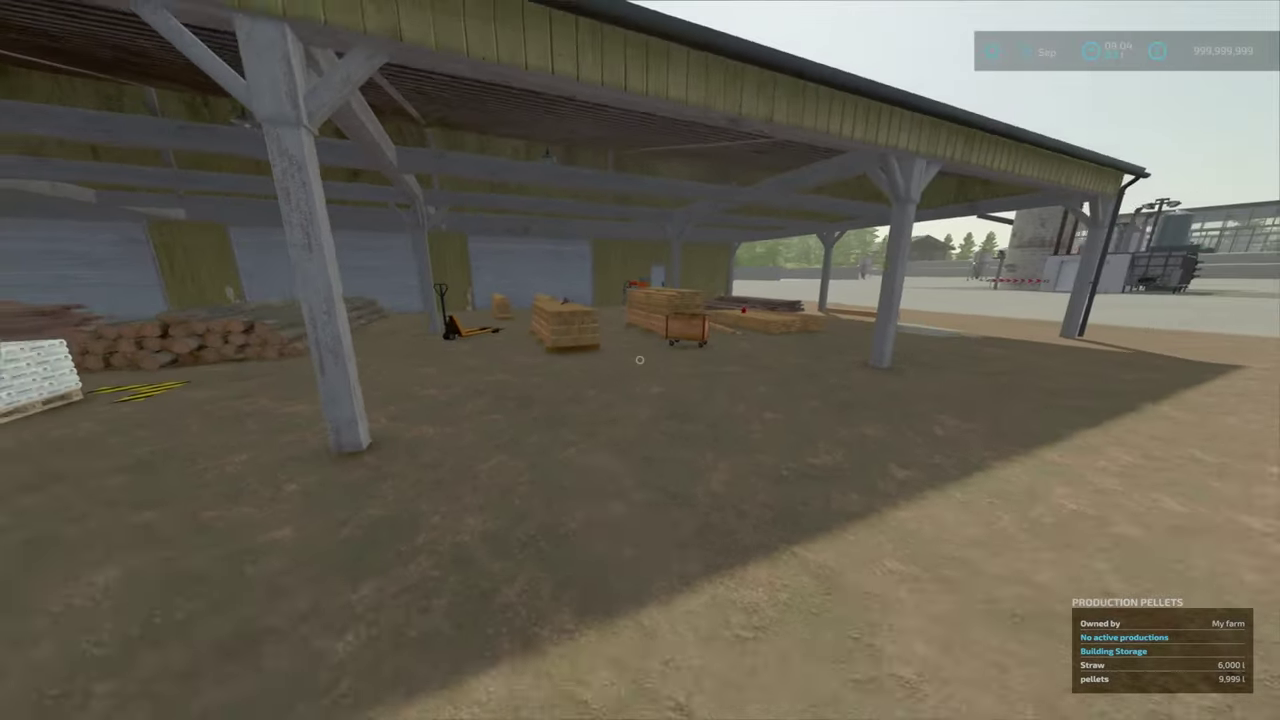
{"action": "key", "text": "s"}
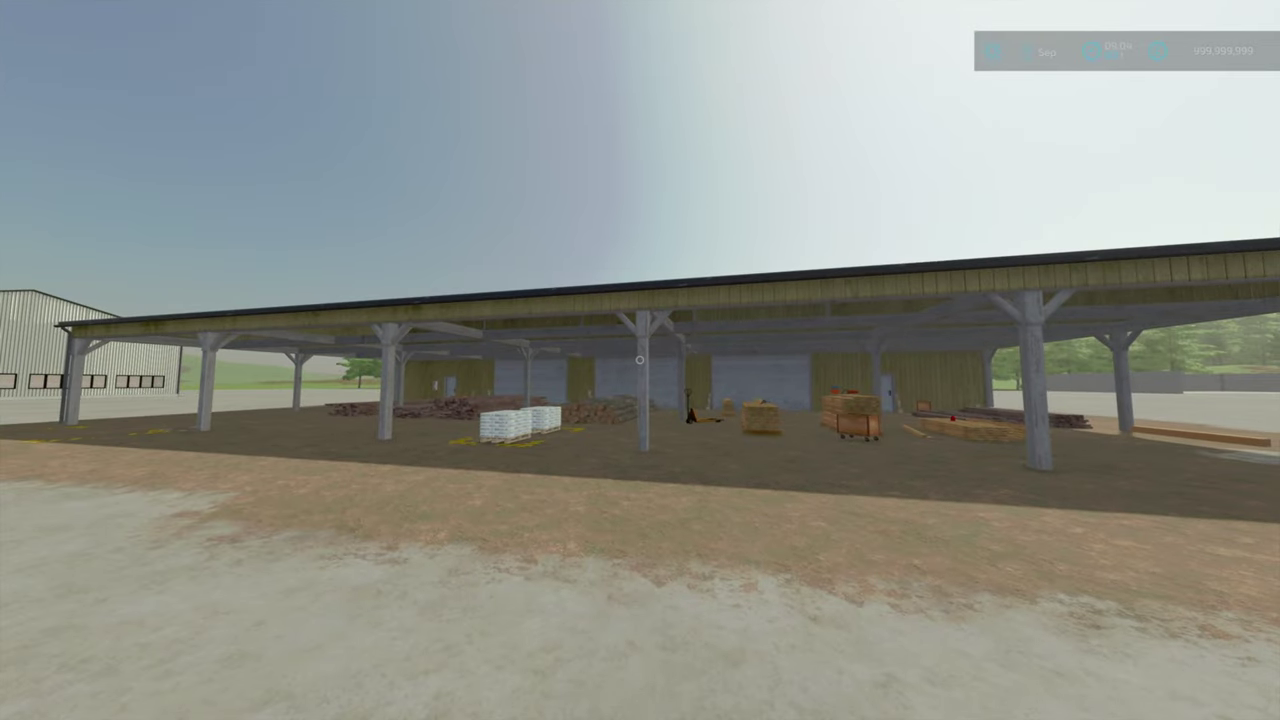
{"action": "key", "text": "d"}
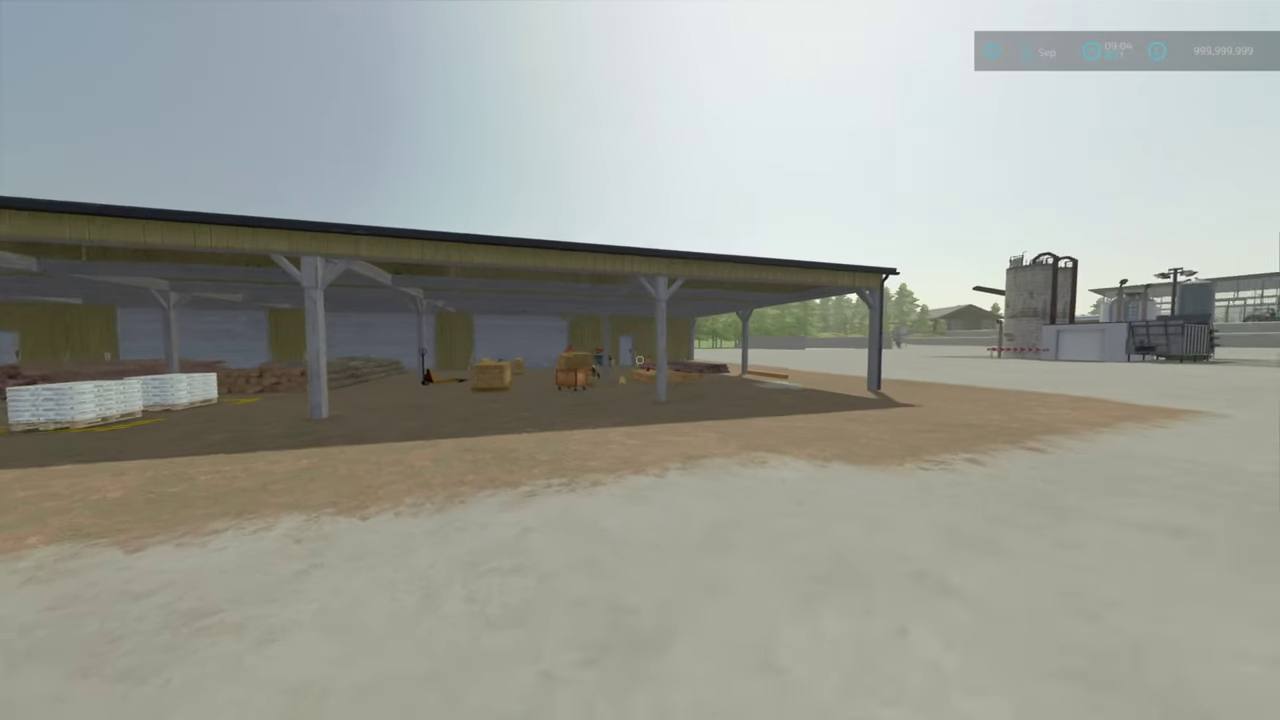
{"action": "key", "text": "d"}
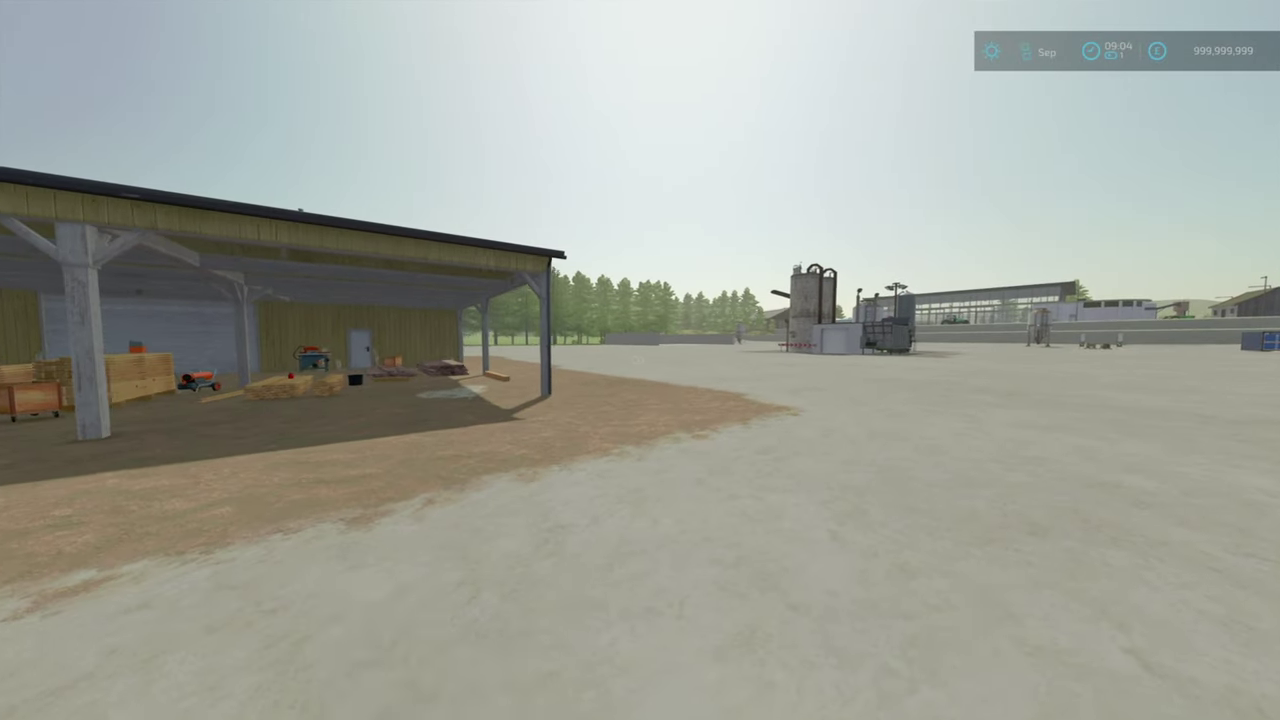
{"action": "key", "text": "d"}
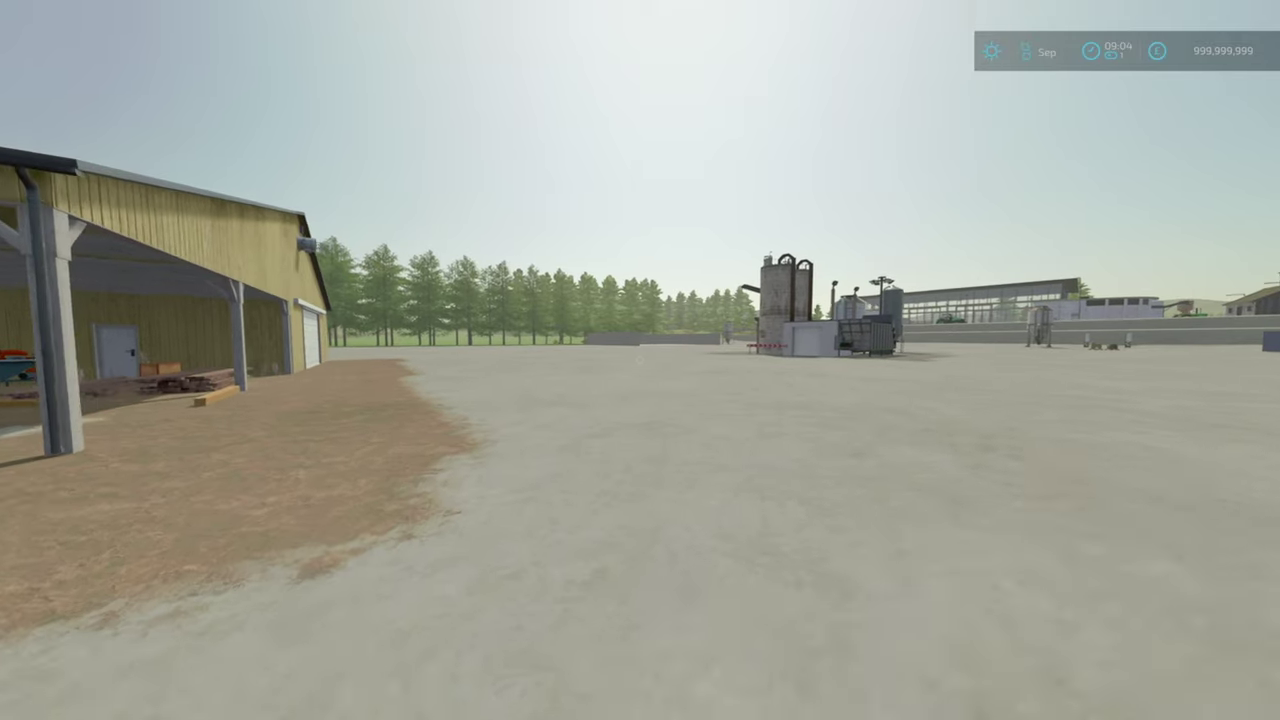
{"action": "key", "text": "d"}
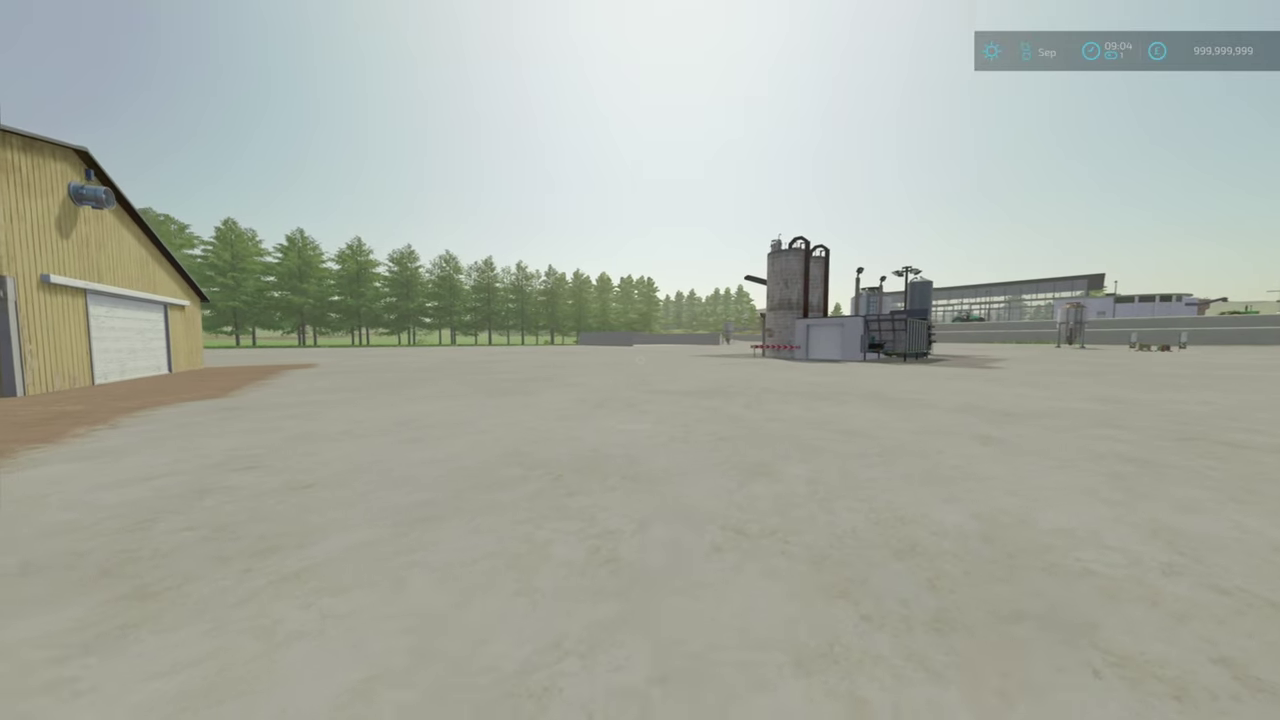
Step: Approach the silo building, walk back to the shed, and take control of the Case IH Magnum 400
{"action": "key", "text": "w"}
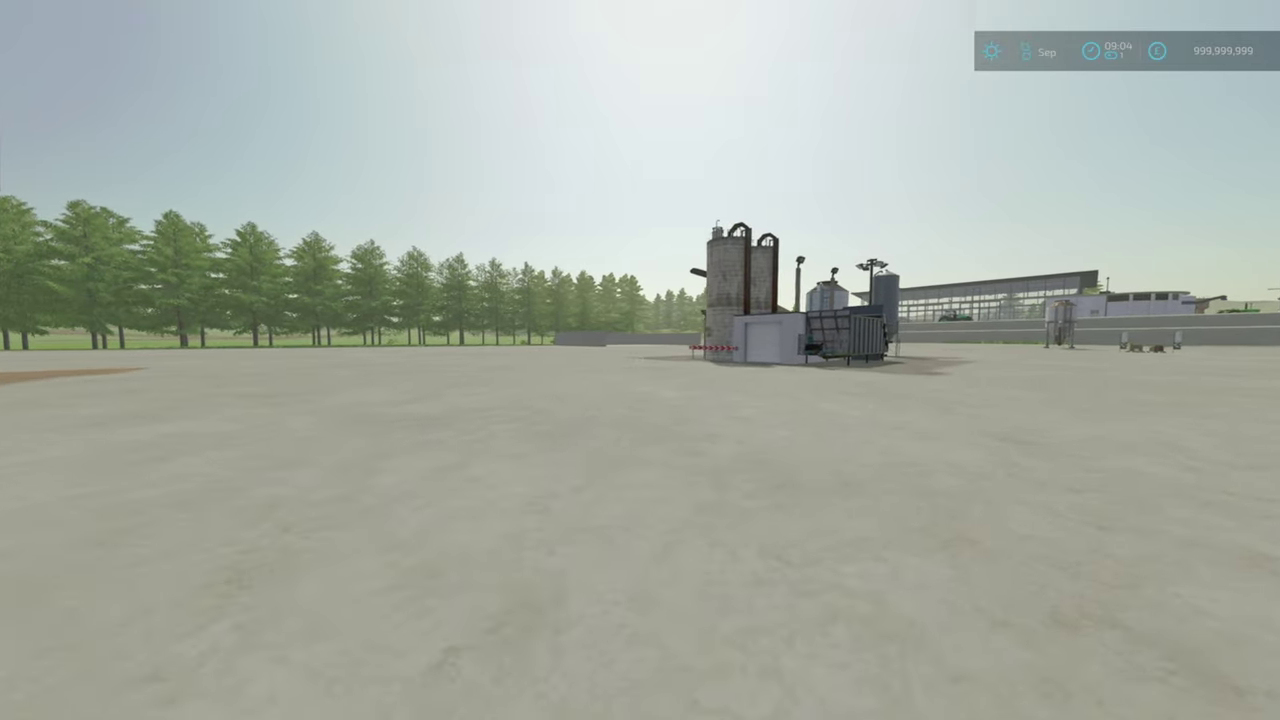
{"action": "key", "text": "w"}
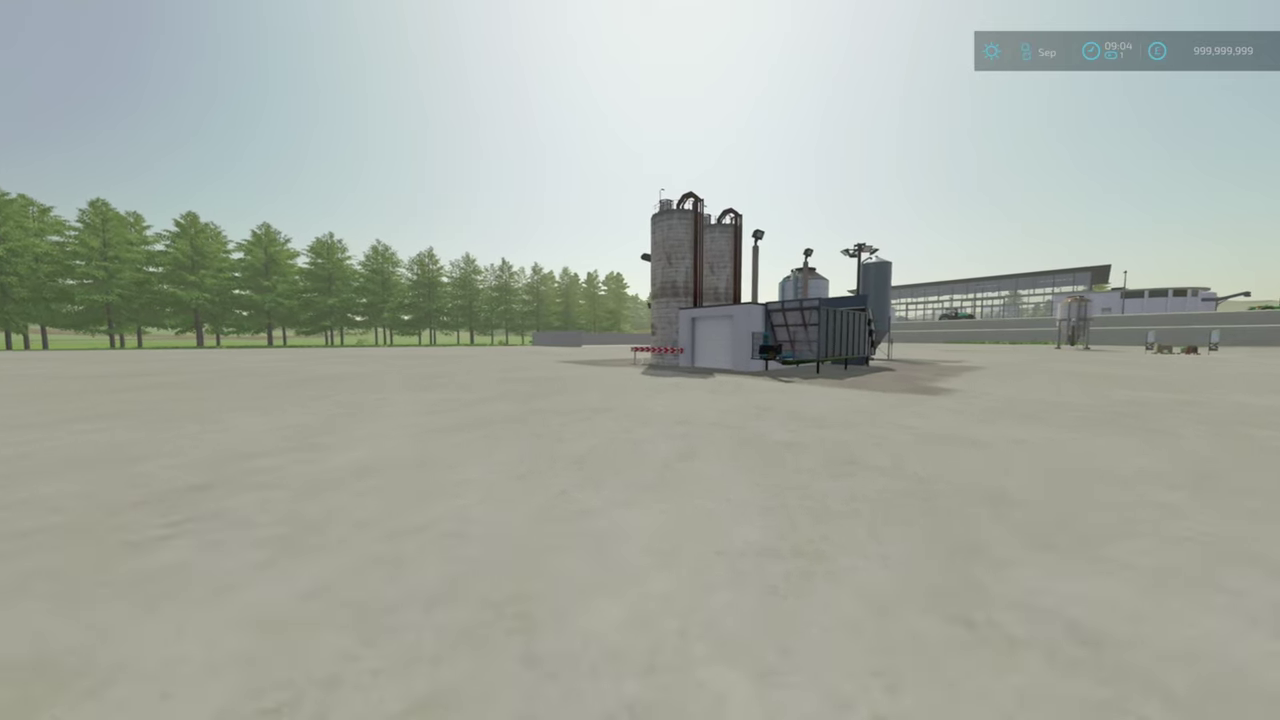
{"action": "key", "text": "w"}
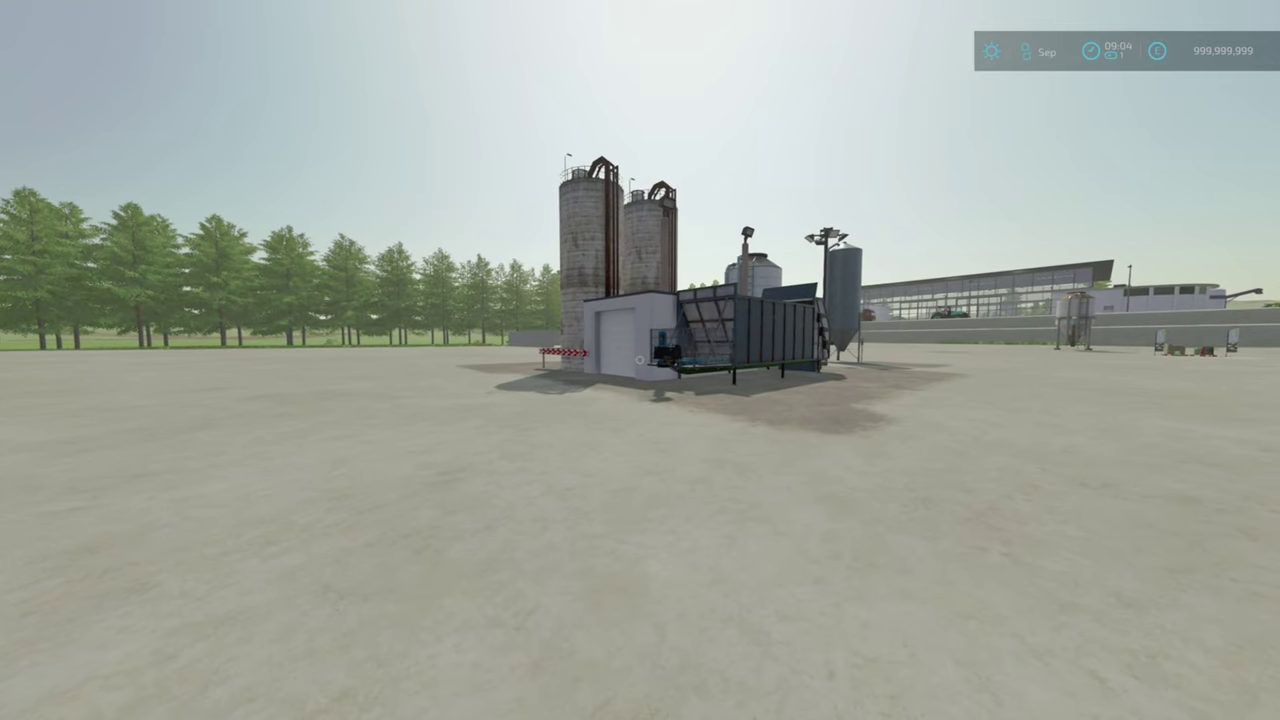
{"action": "key", "text": "w"}
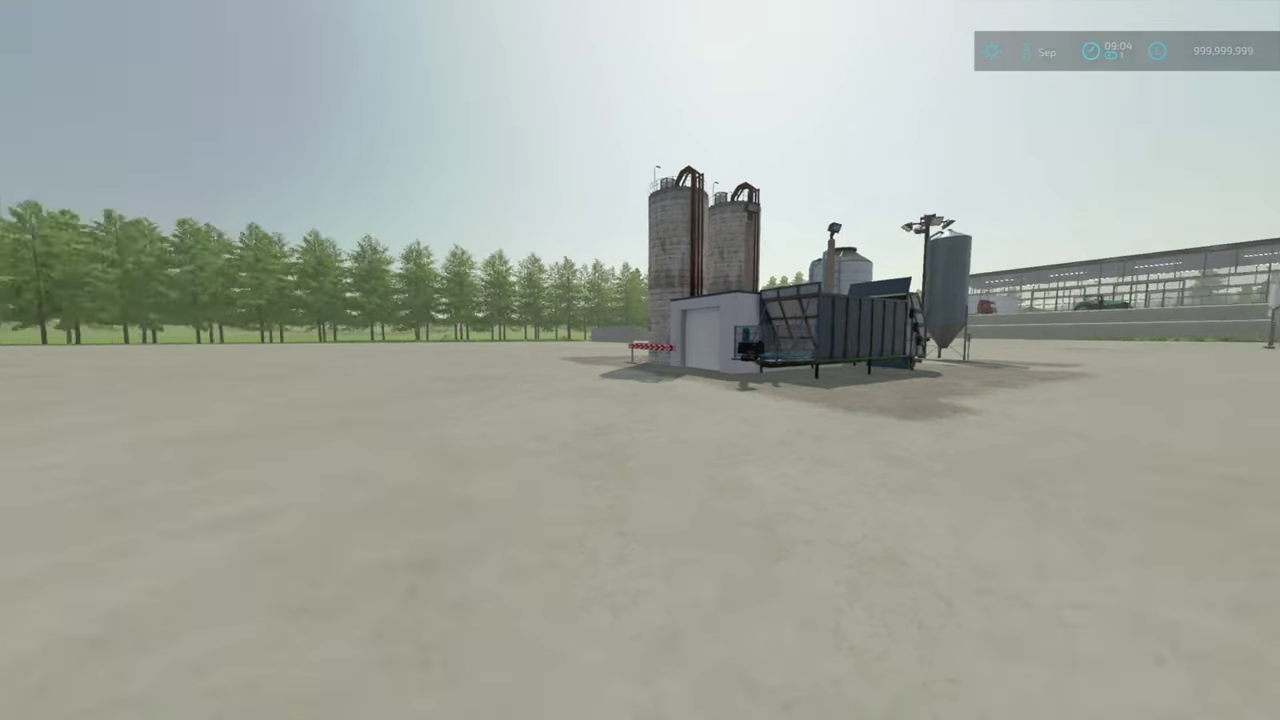
{"action": "key", "text": "w"}
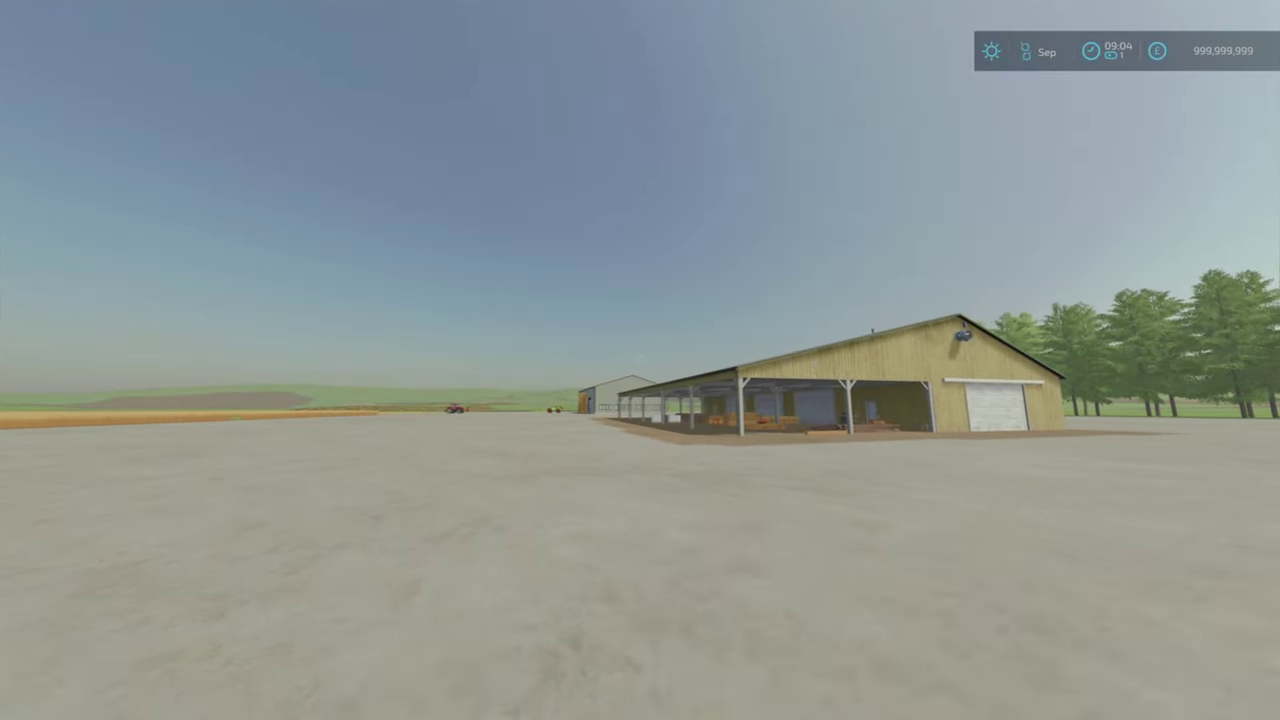
{"action": "key", "text": "w"}
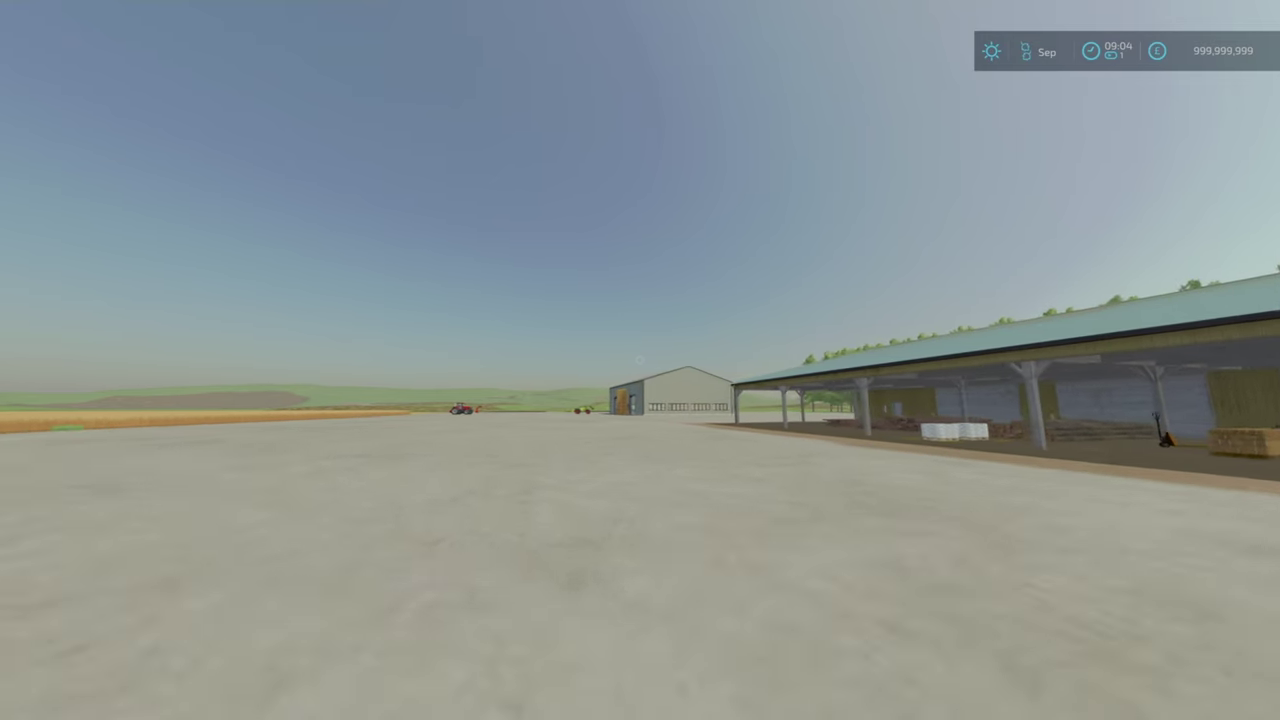
{"action": "key", "text": "Tab"}
{"action": "key", "text": "Tab"}
{"action": "key", "text": "Tab"}
{"action": "key", "text": "Tab"}
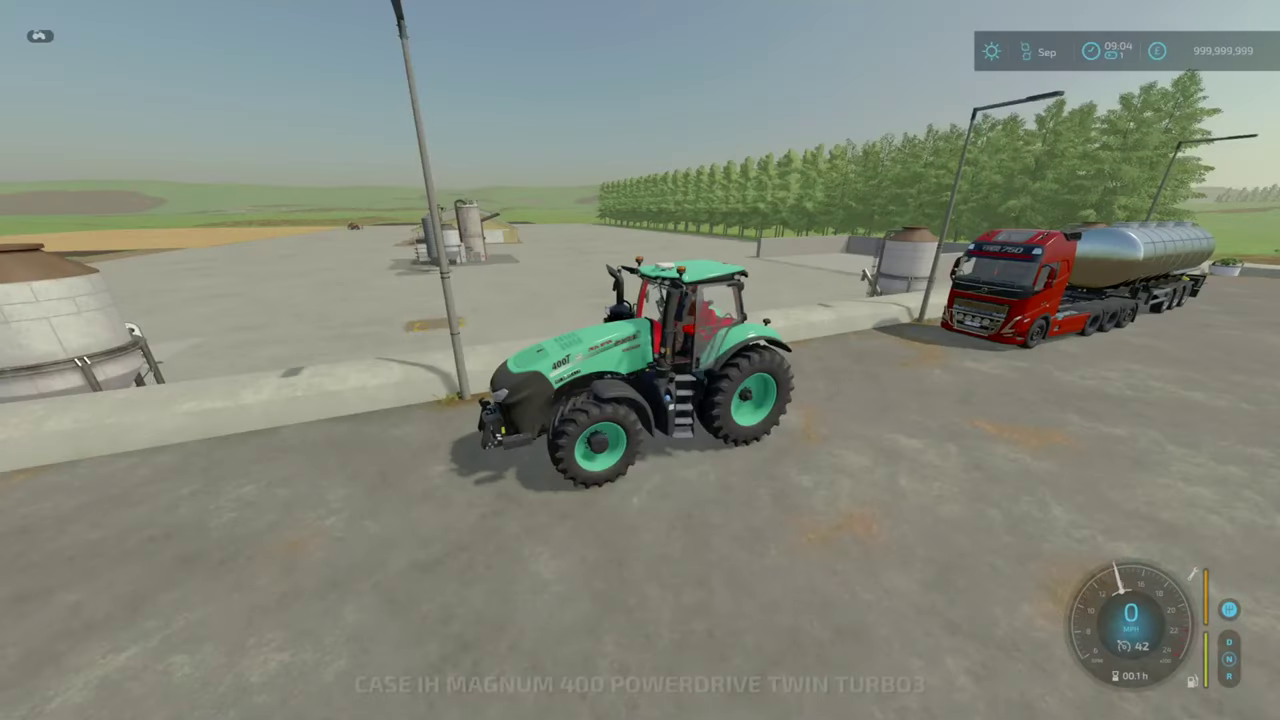
{"action": "key", "text": "Tab"}
{"action": "key", "text": "Tab"}
{"action": "scroll", "coordinate": [640, 360], "scroll_direction": "down", "scroll_amount": 5}
{"action": "scroll", "coordinate": [640, 360], "scroll_direction": "down", "scroll_amount": 3}
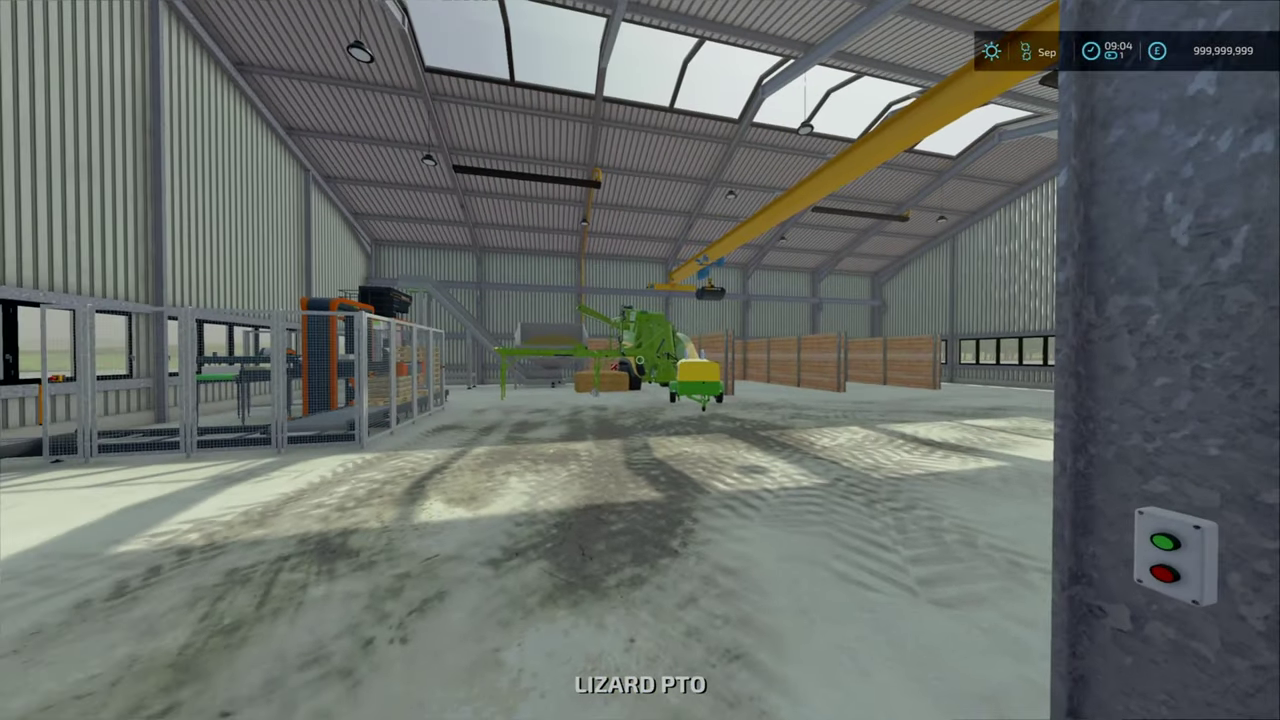
Step: Orbit around the Lizard PTO generator and crane beam, then briefly use the Hallsys crane
{"action": "left_click_drag", "start_coordinate": [640, 360], "coordinate": [900, 360]}
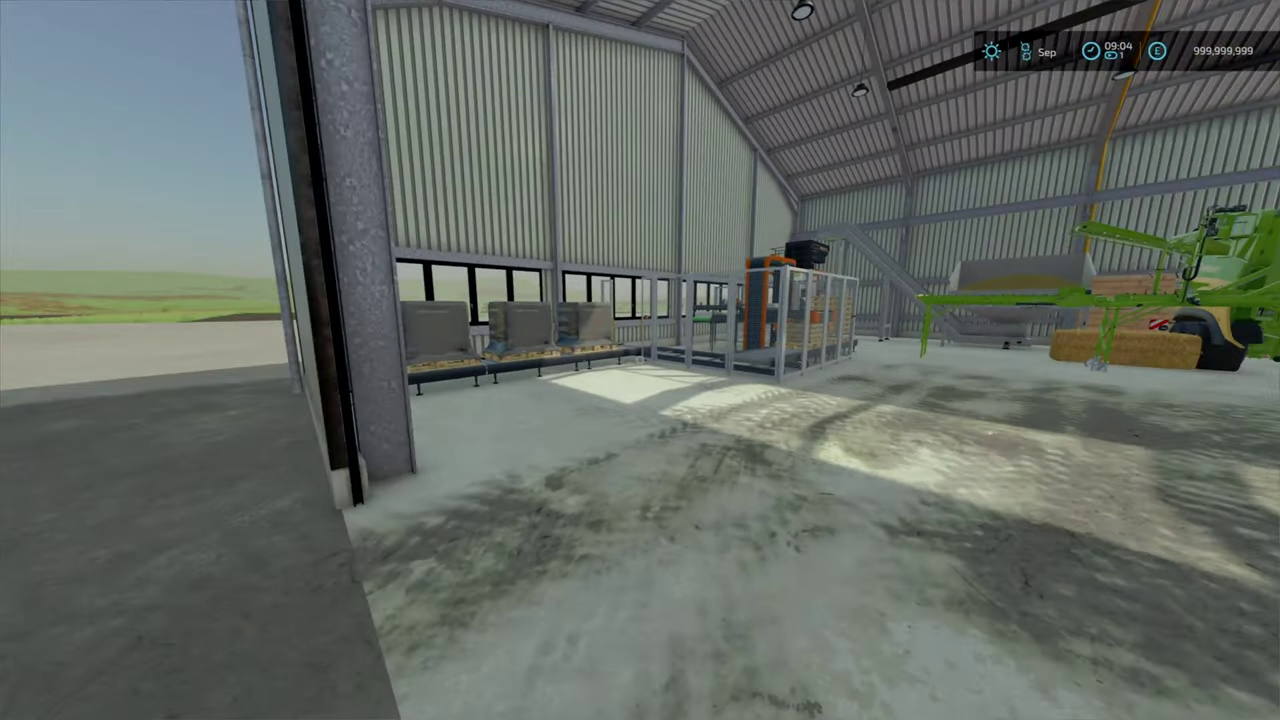
{"action": "left_click_drag", "start_coordinate": [640, 360], "coordinate": [400, 300]}
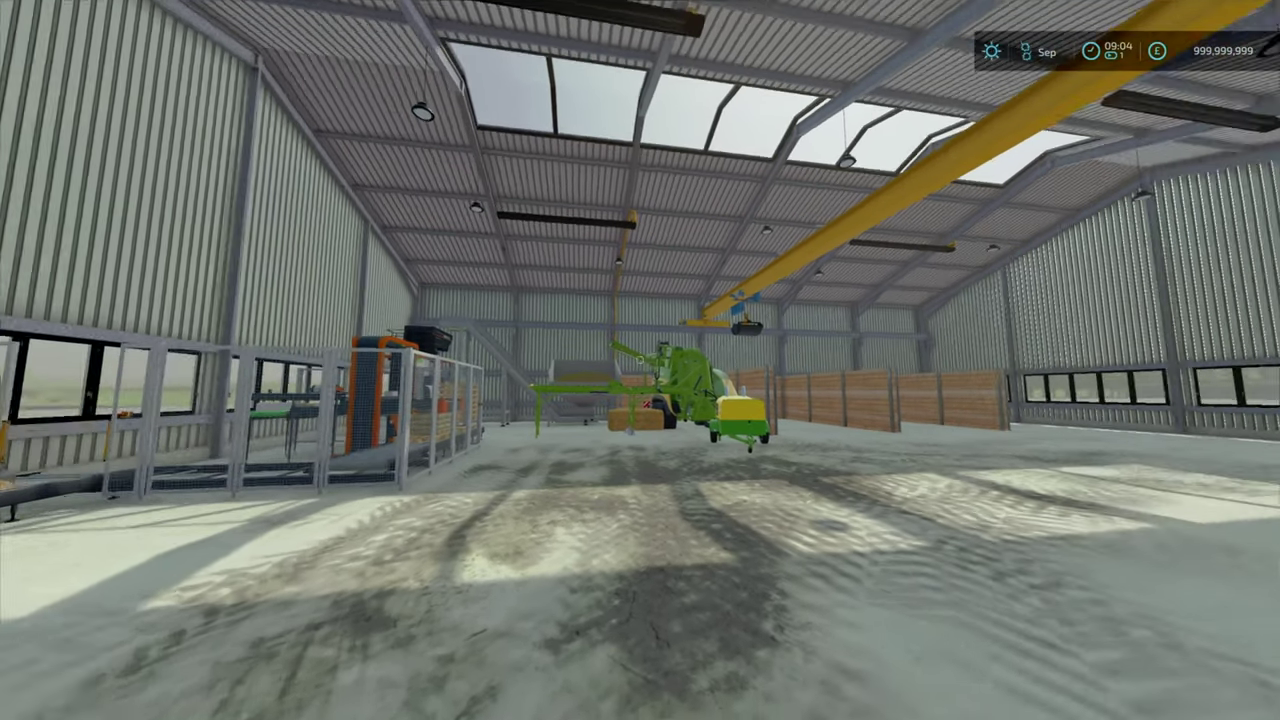
{"action": "left_click_drag", "start_coordinate": [640, 360], "coordinate": [500, 300]}
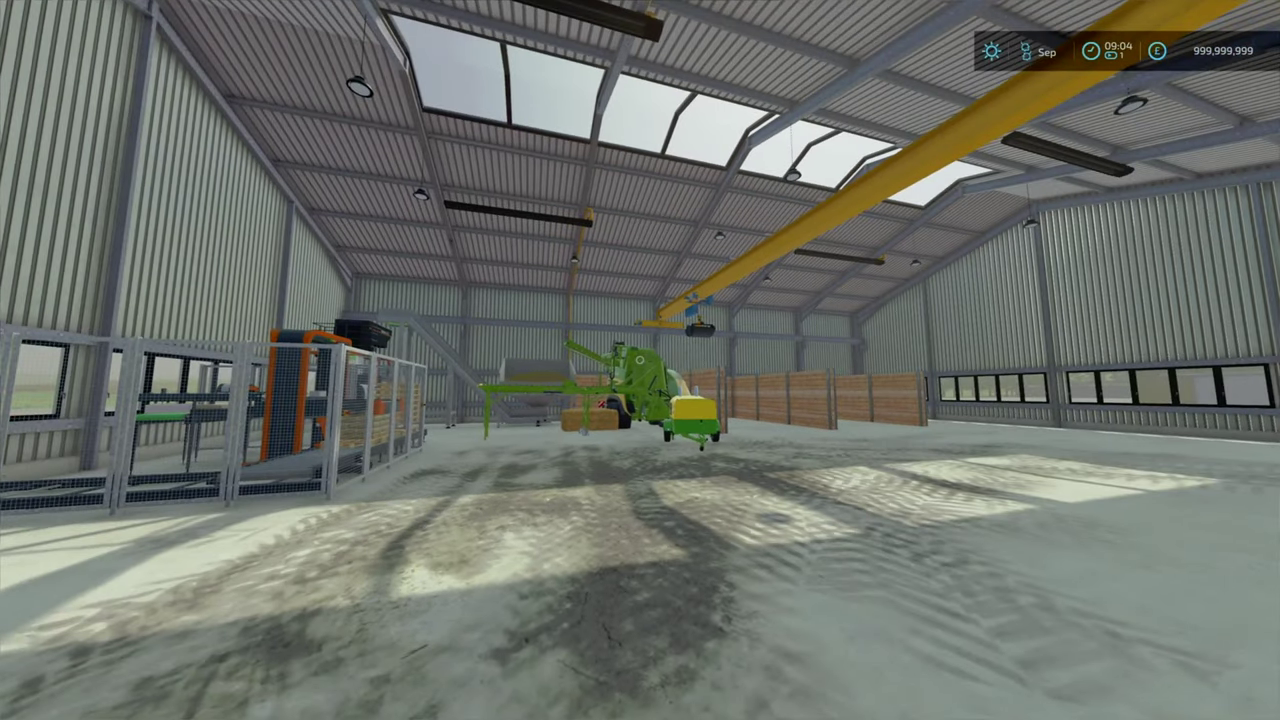
{"action": "mouse_move", "coordinate": [640, 360]}
{"action": "left_mouse_down"}
{"action": "mouse_move", "coordinate": [400, 200]}
{"action": "mouse_move", "coordinate": [500, 250]}
{"action": "left_mouse_up"}
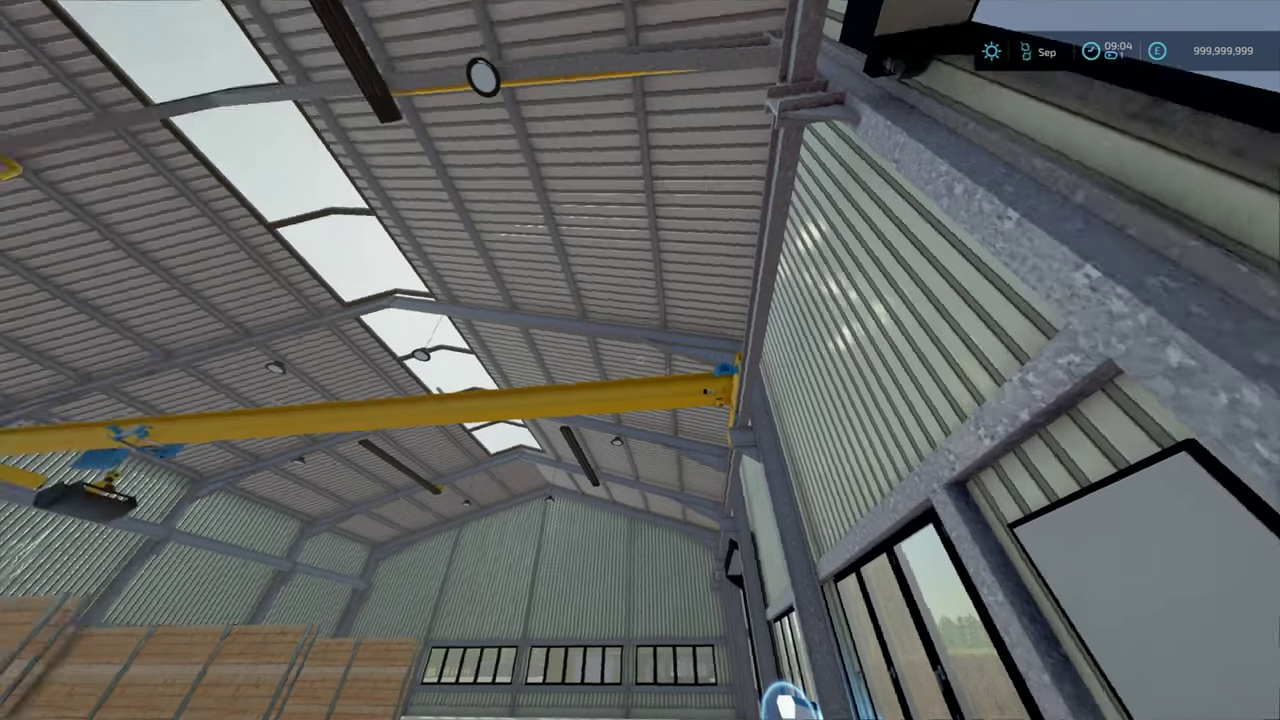
{"action": "left_click_drag", "start_coordinate": [640, 360], "coordinate": [600, 380]}
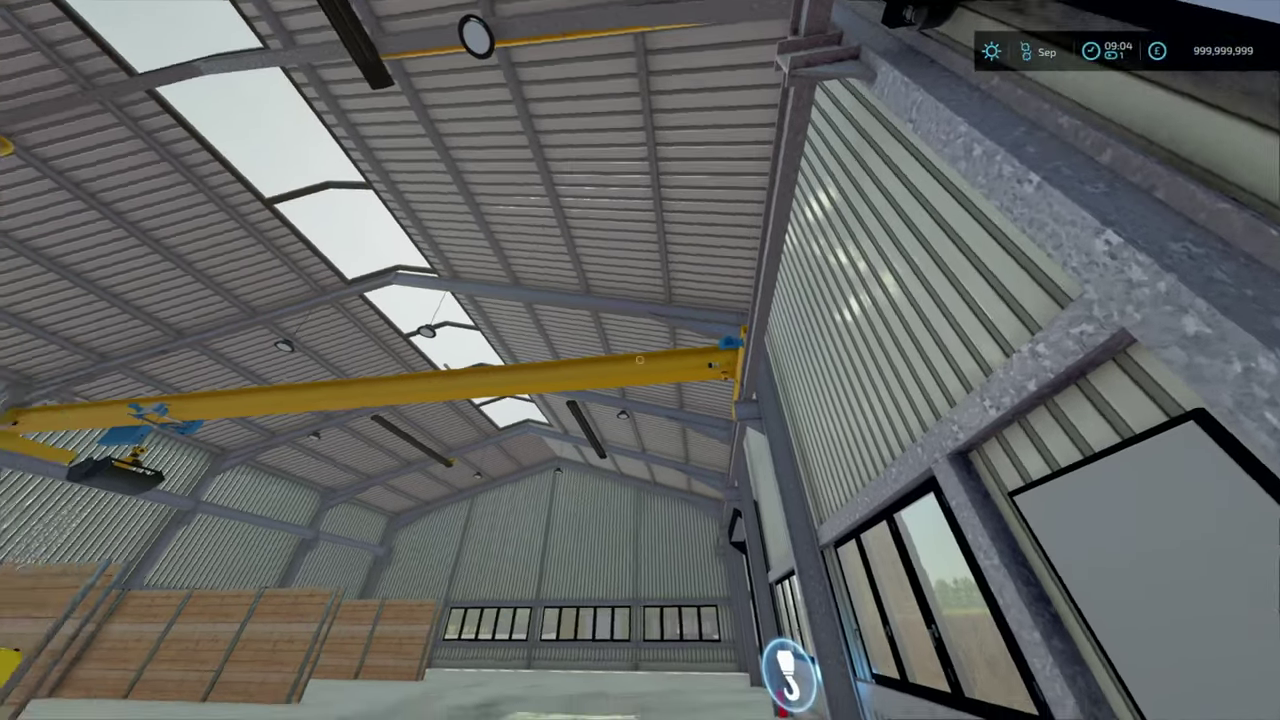
{"action": "mouse_move", "coordinate": [640, 300]}
{"action": "left_mouse_down"}
{"action": "mouse_move", "coordinate": [640, 450]}
{"action": "mouse_move", "coordinate": [700, 420]}
{"action": "left_mouse_up"}
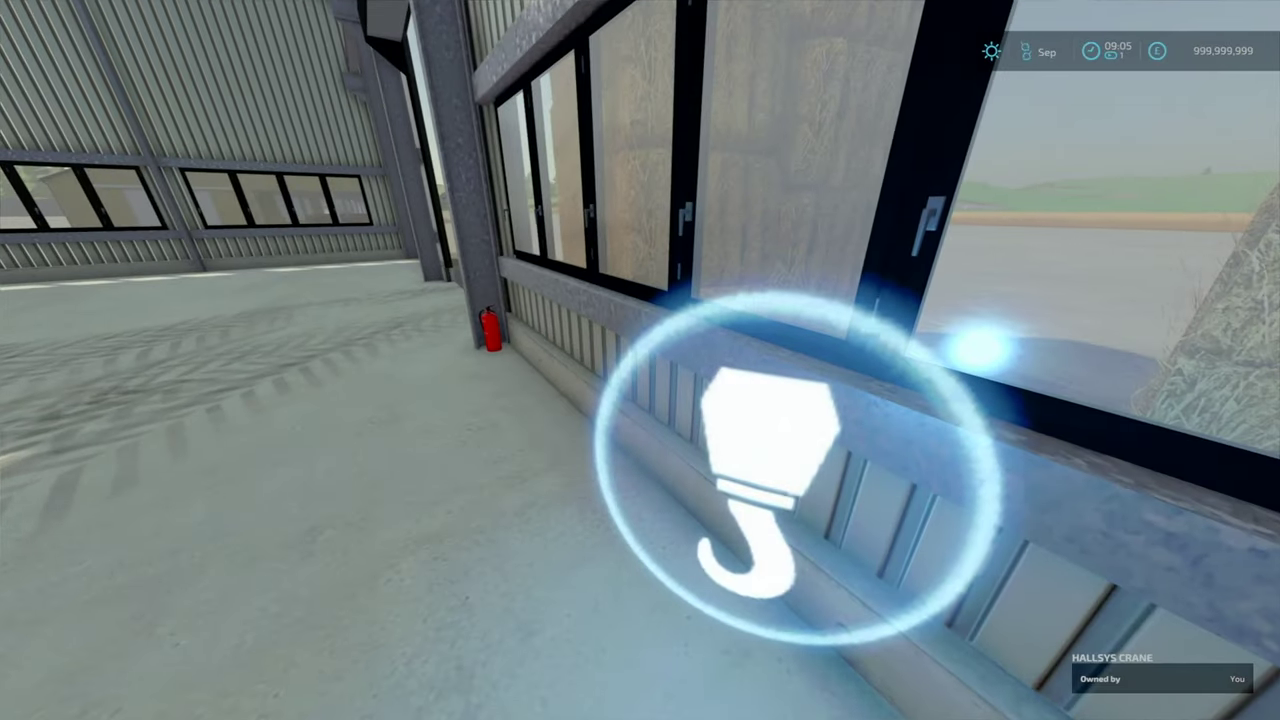
{"action": "key", "text": "Return"}
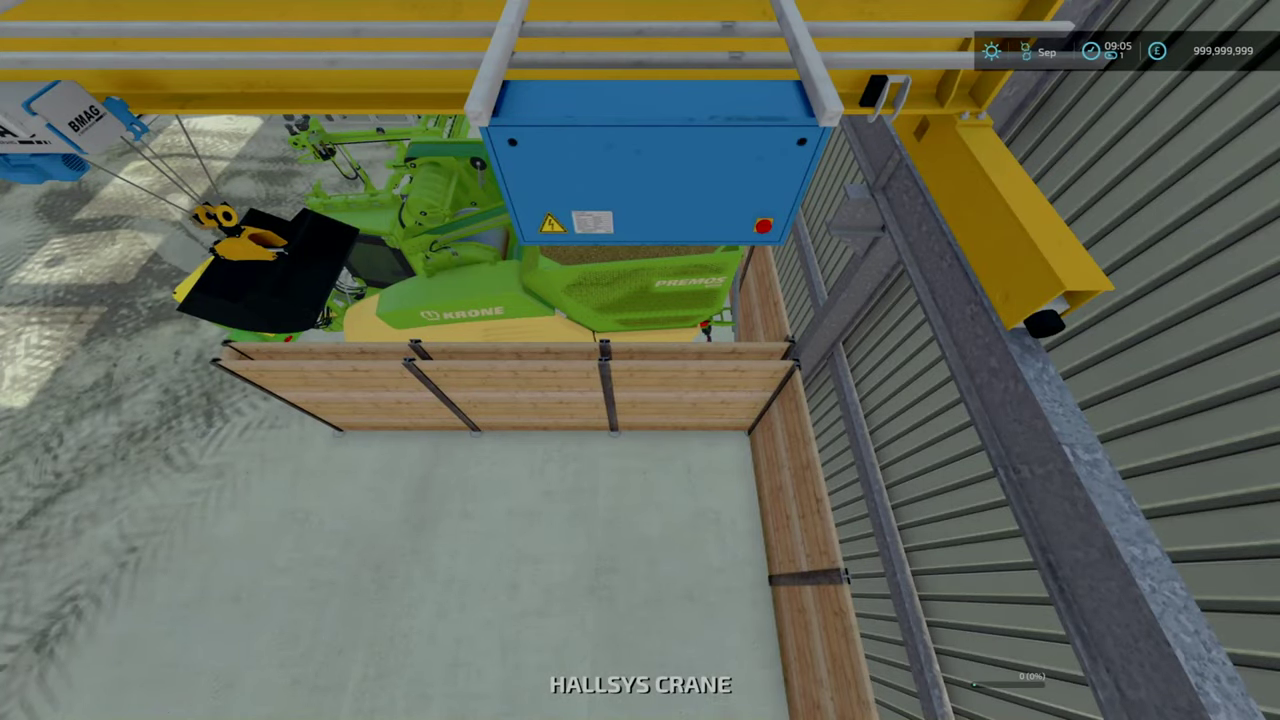
{"action": "key", "text": "Return"}
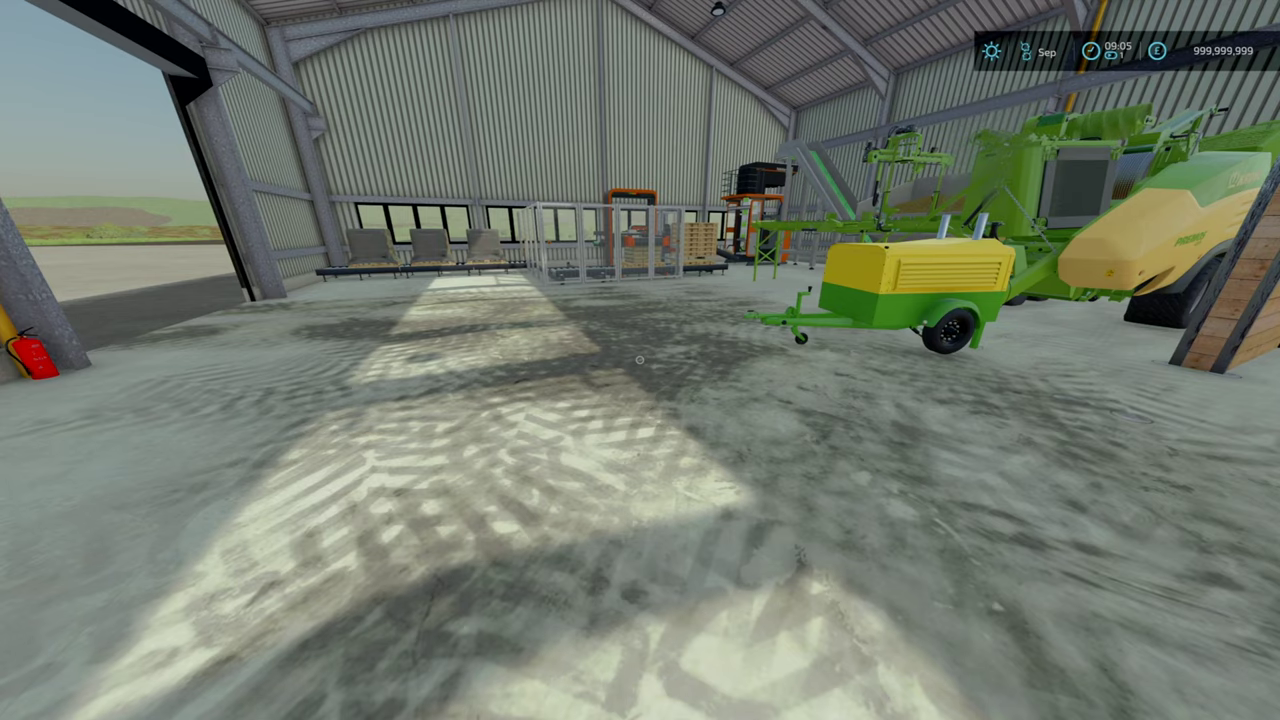
Step: Step out of the hall and back in, then get into the Lizard PTO generator
{"action": "key", "text": "w"}
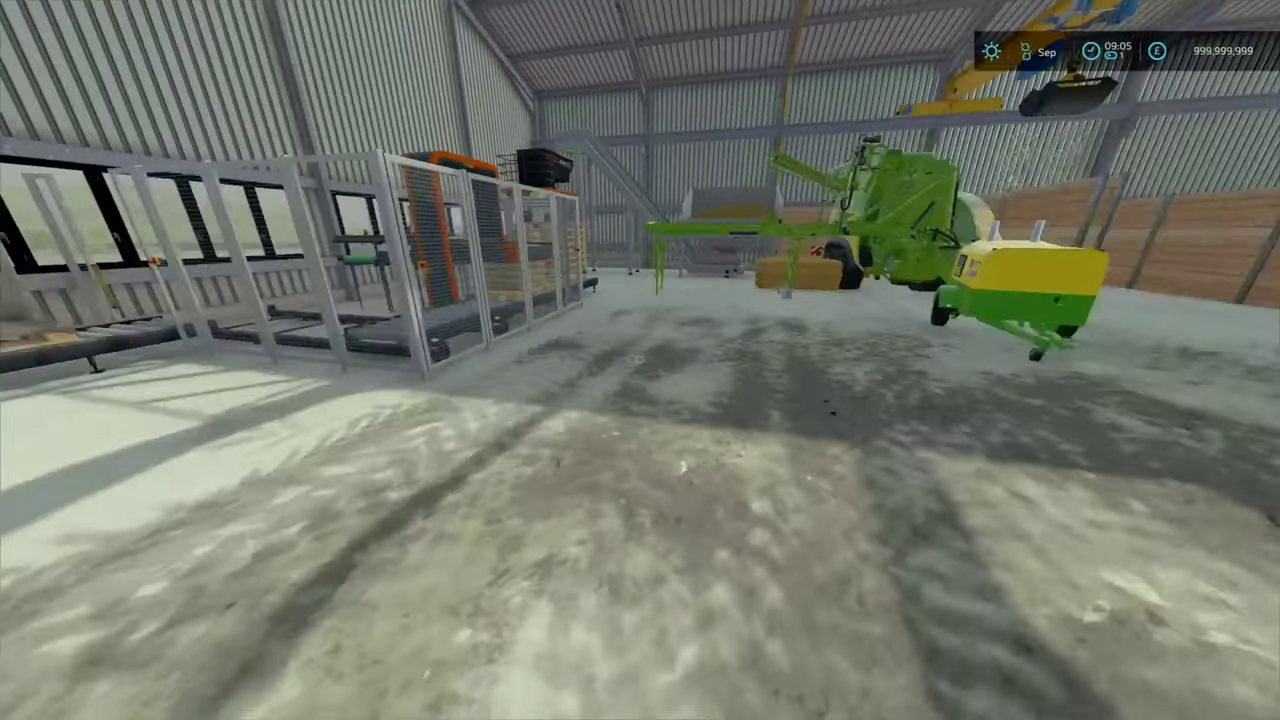
{"action": "key", "text": "Tab"}
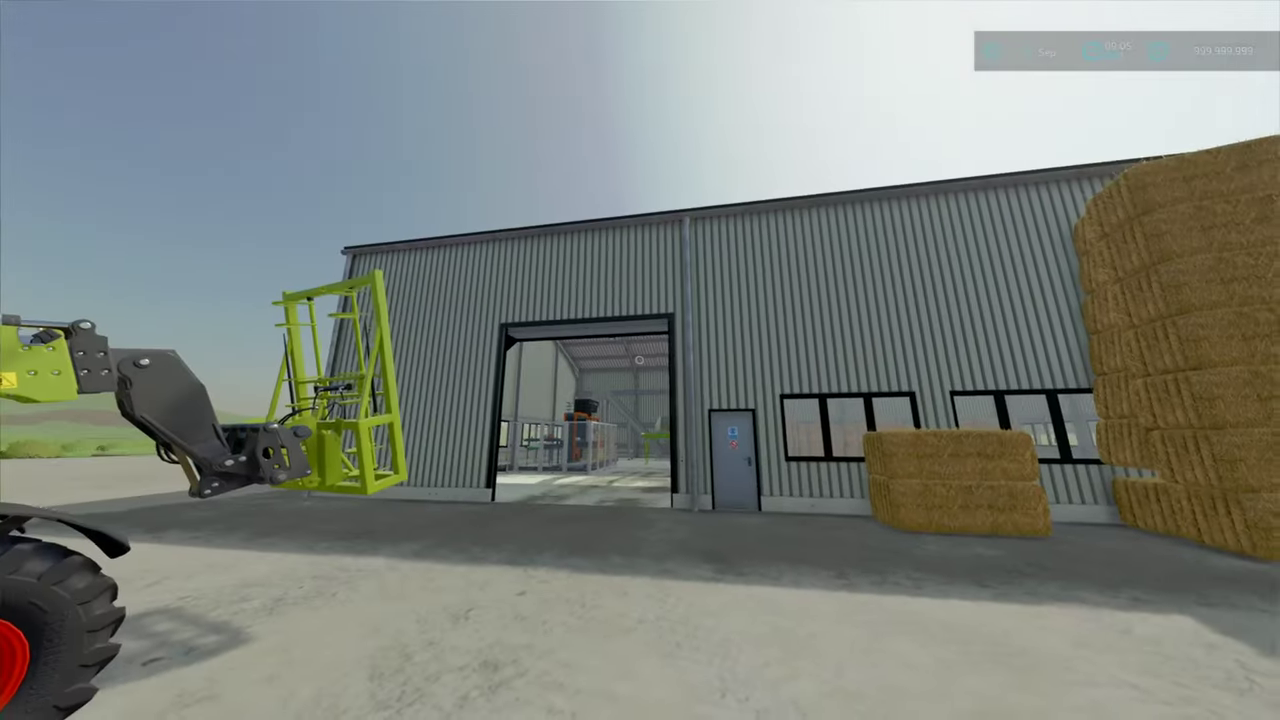
{"action": "key", "text": "w"}
{"action": "key", "text": "w"}
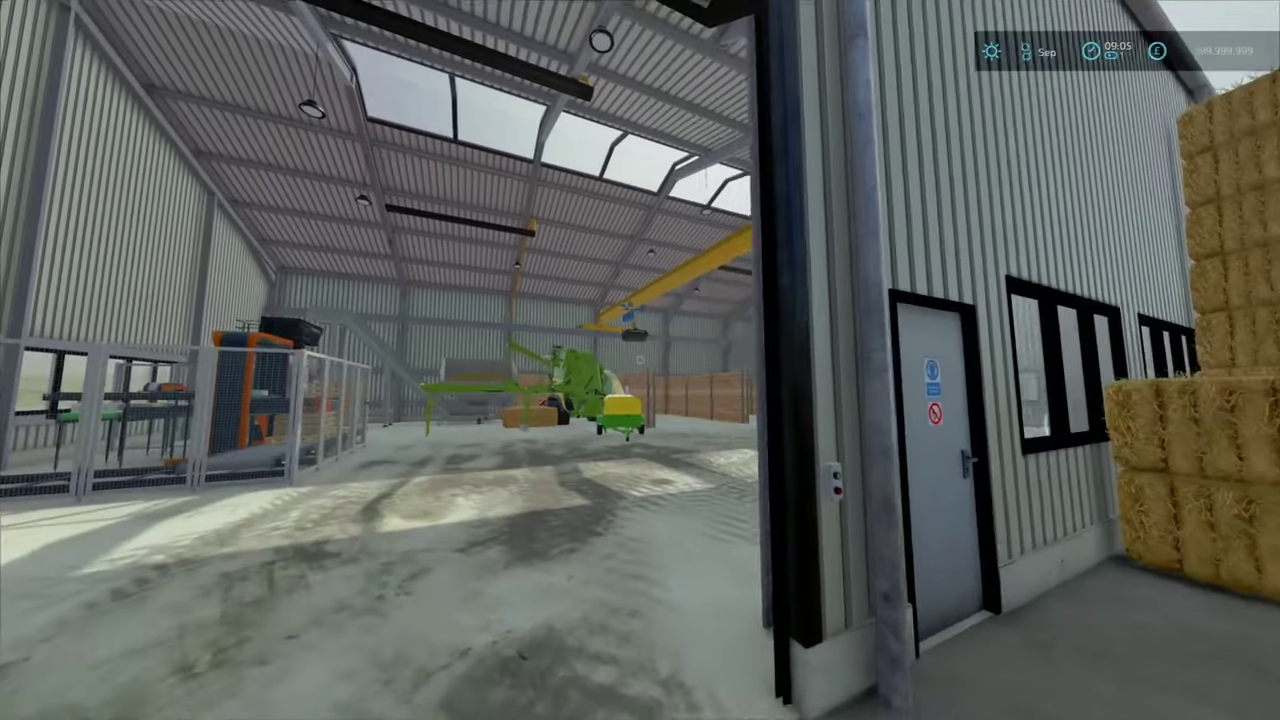
{"action": "key", "text": "w"}
{"action": "key", "text": "e"}
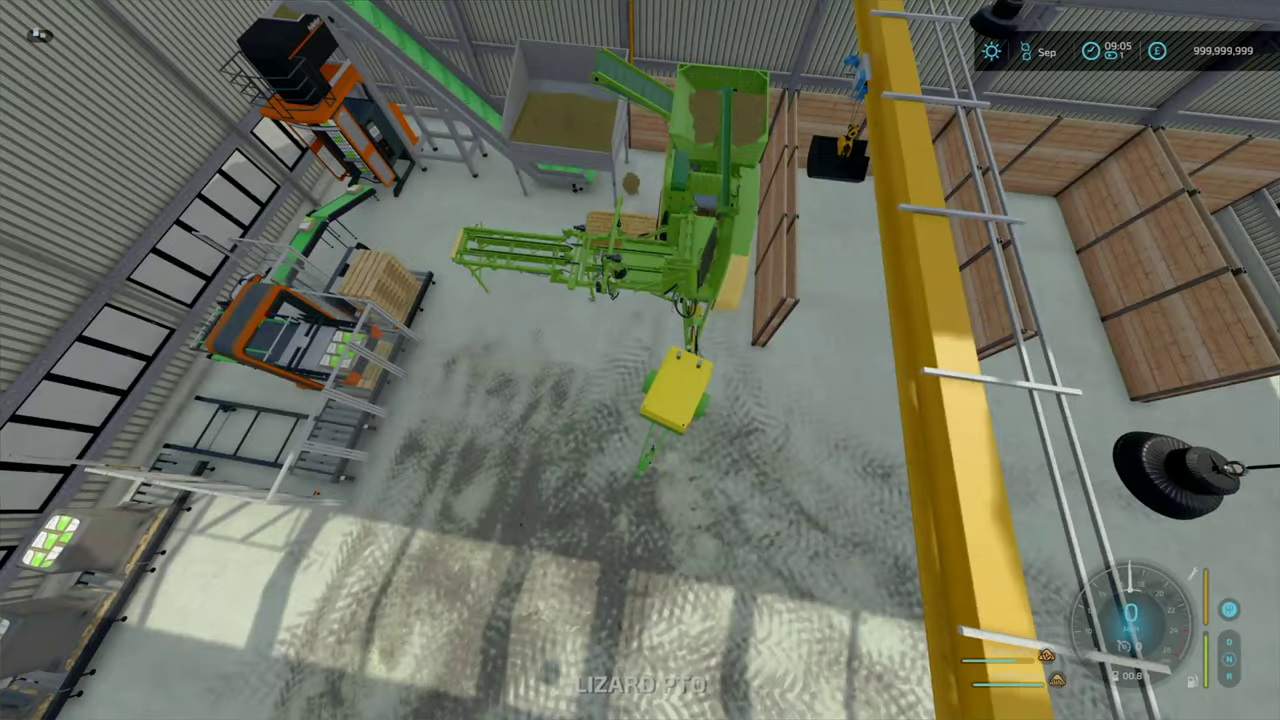
{"action": "key", "text": "Tab"}
{"action": "key", "text": "Tab"}
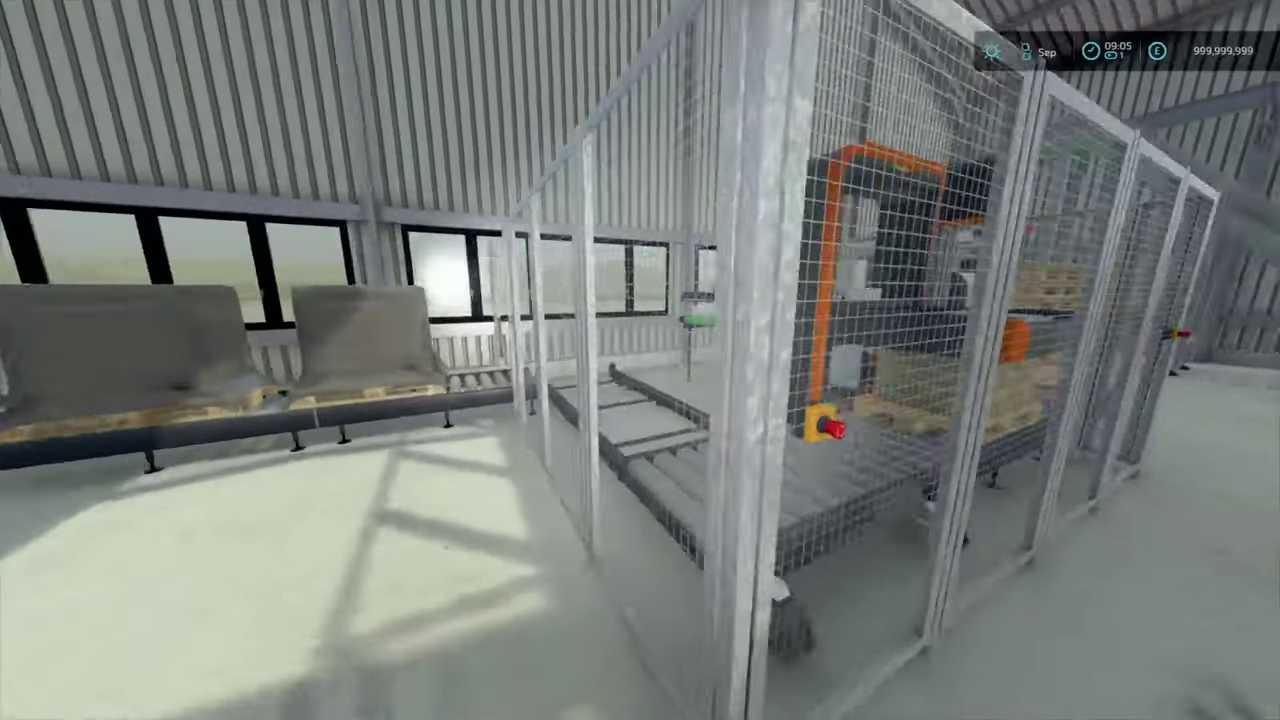
Step: Look over the seats, machines, crane and palletizer cage, then exit beside the straw bales
{"action": "key", "text": "a"}
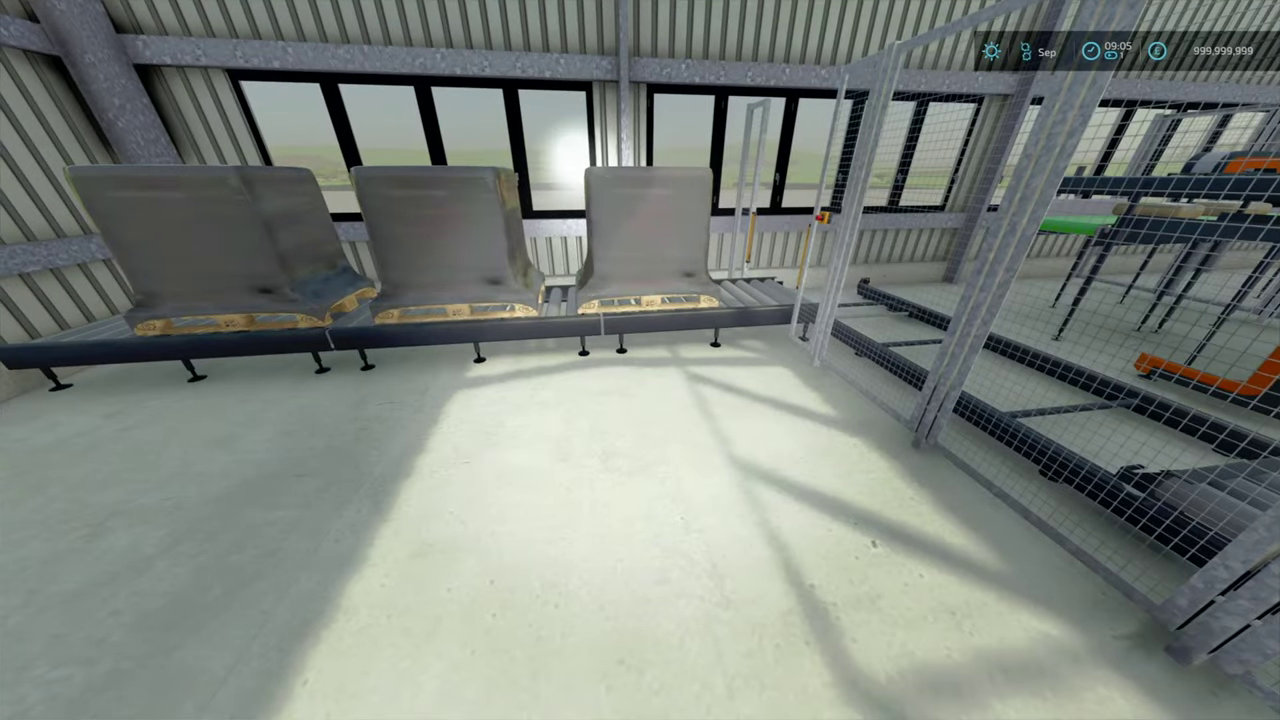
{"action": "key", "text": "a"}
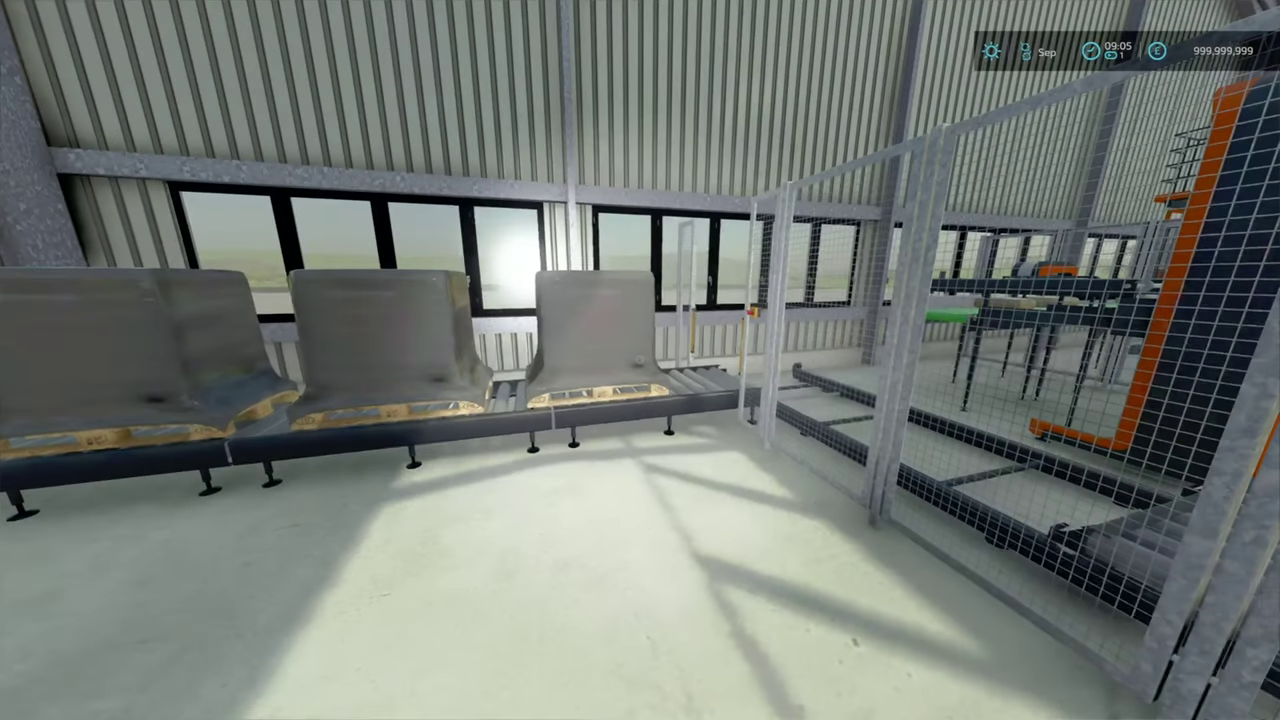
{"action": "key", "text": "d"}
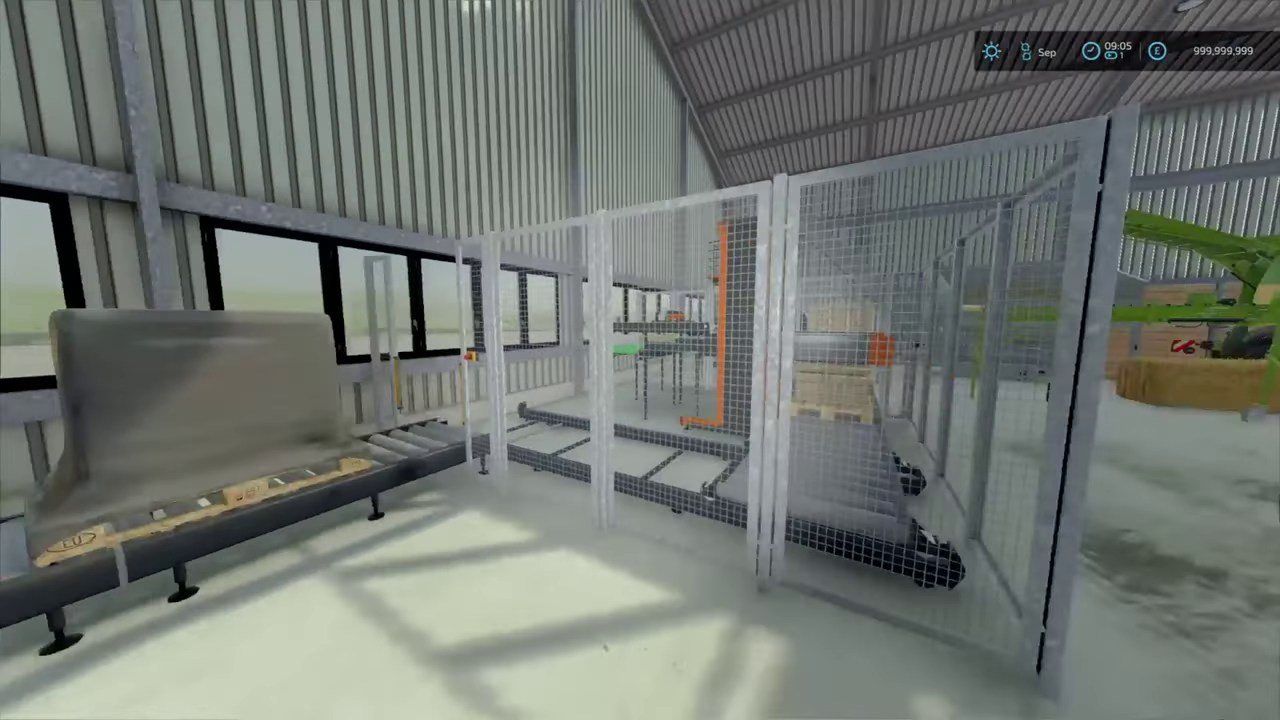
{"action": "key", "text": "d"}
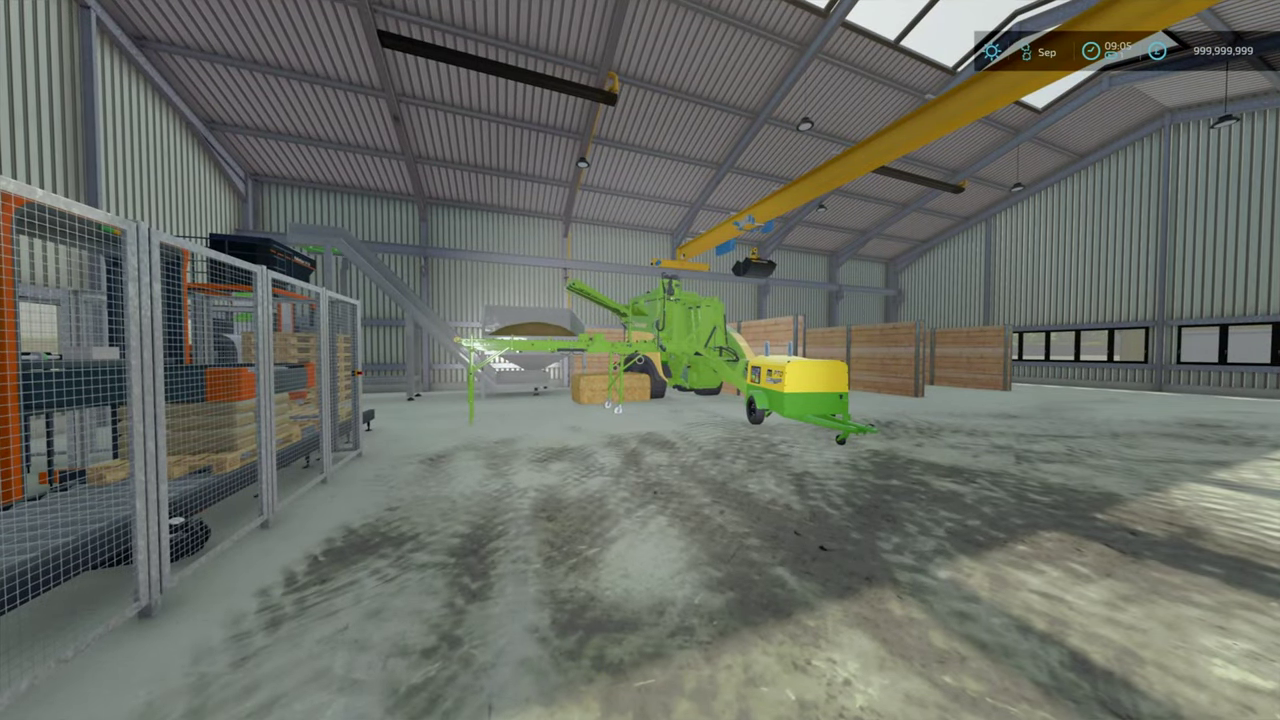
{"action": "key", "text": "d"}
{"action": "key", "text": "a"}
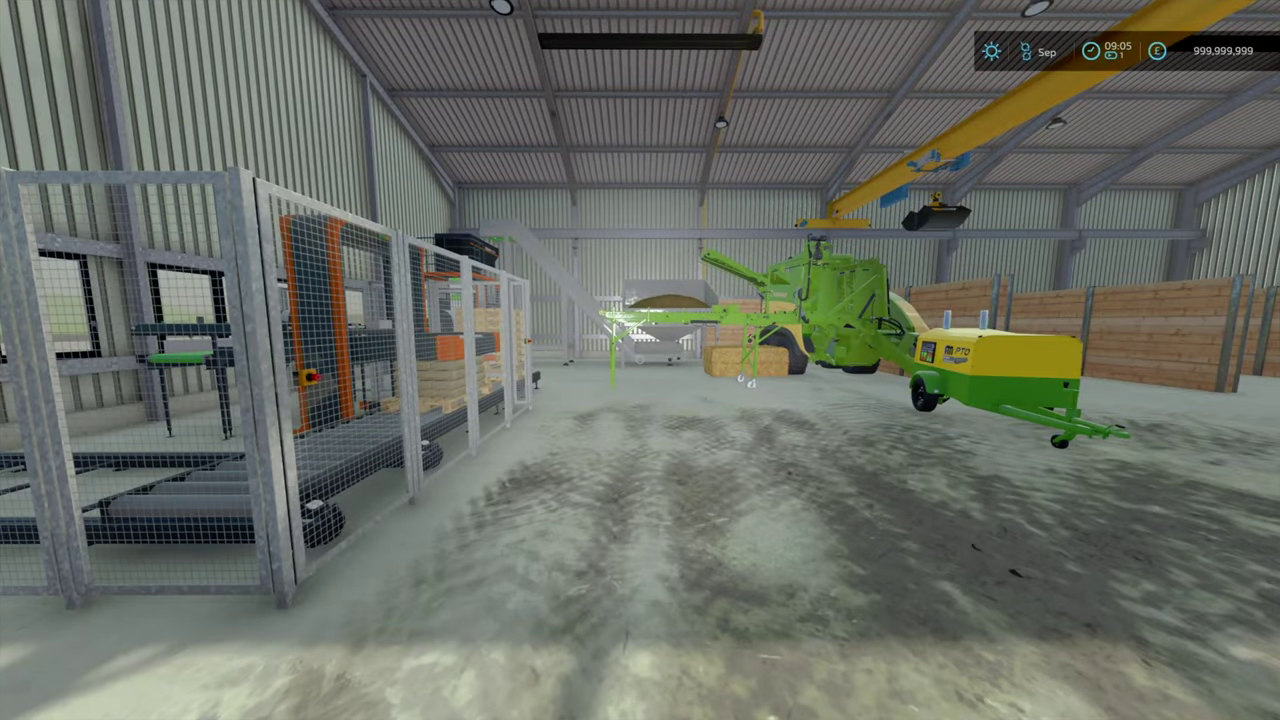
{"action": "key", "text": "d"}
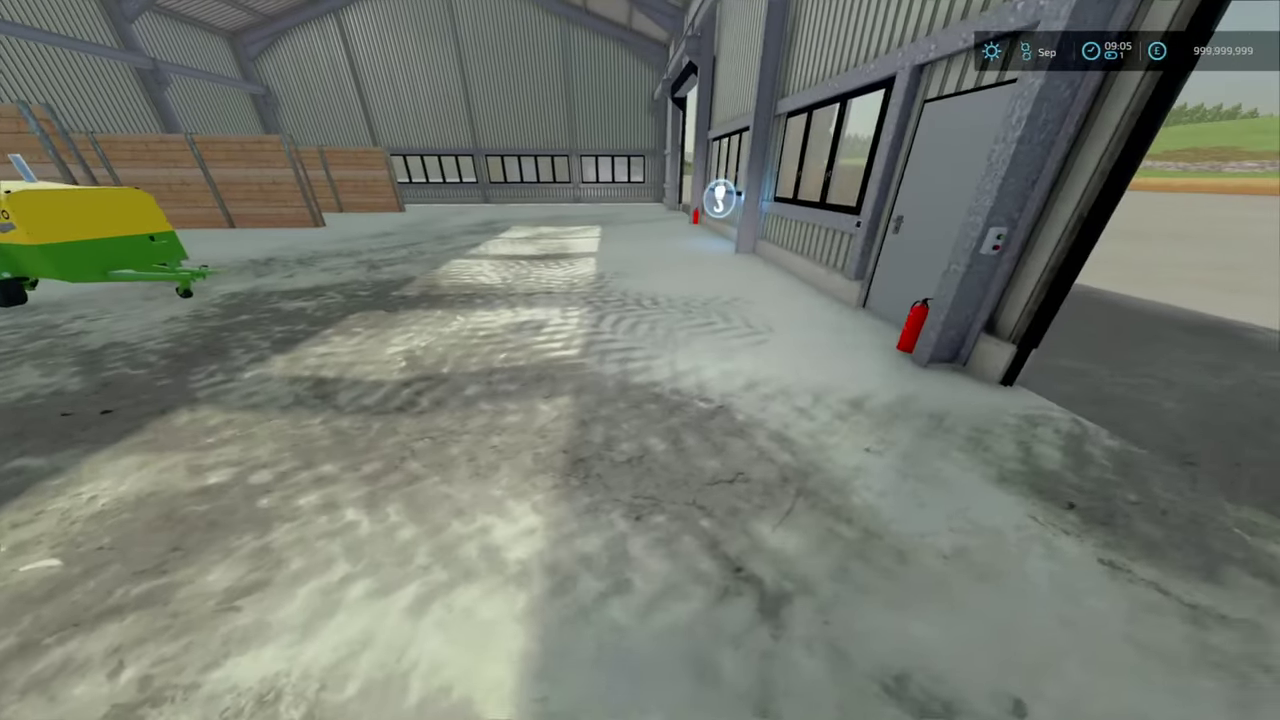
{"action": "key", "text": "d"}
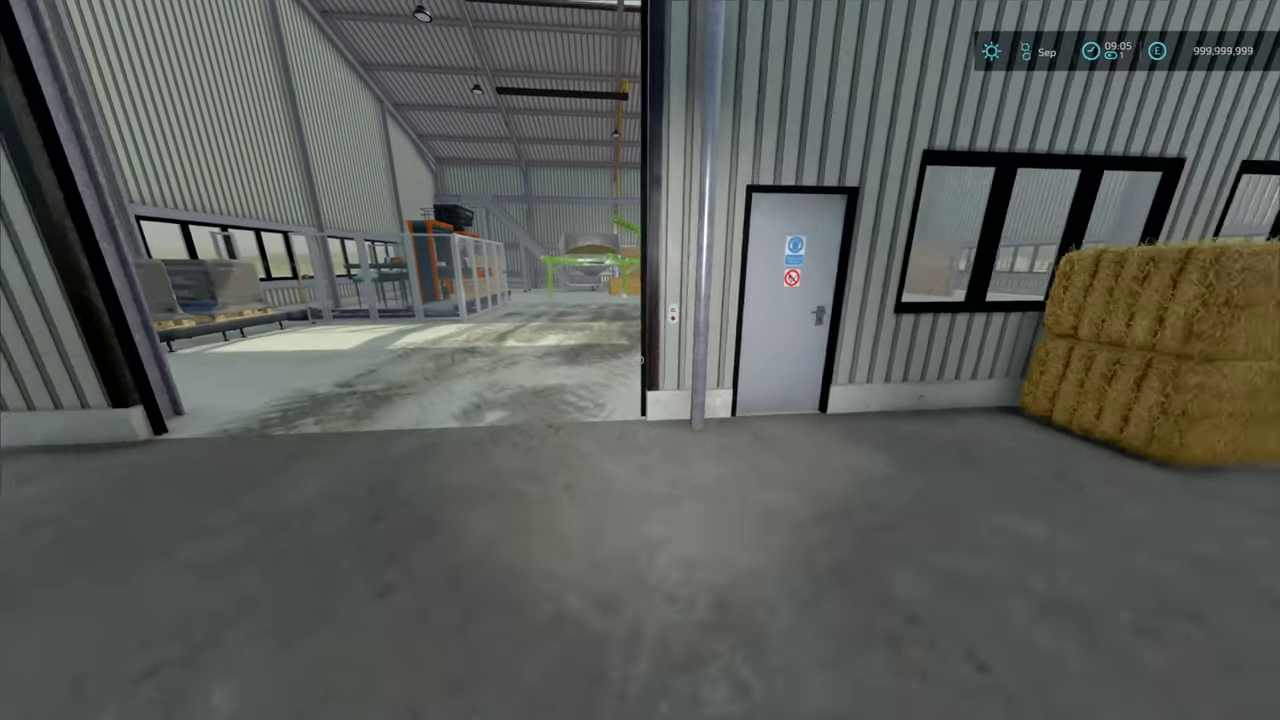
{"action": "key", "text": "s"}
Step: Back away across the concrete yard to frame the grey pellet hall, bale stacks and shed
{"action": "key", "text": "d"}
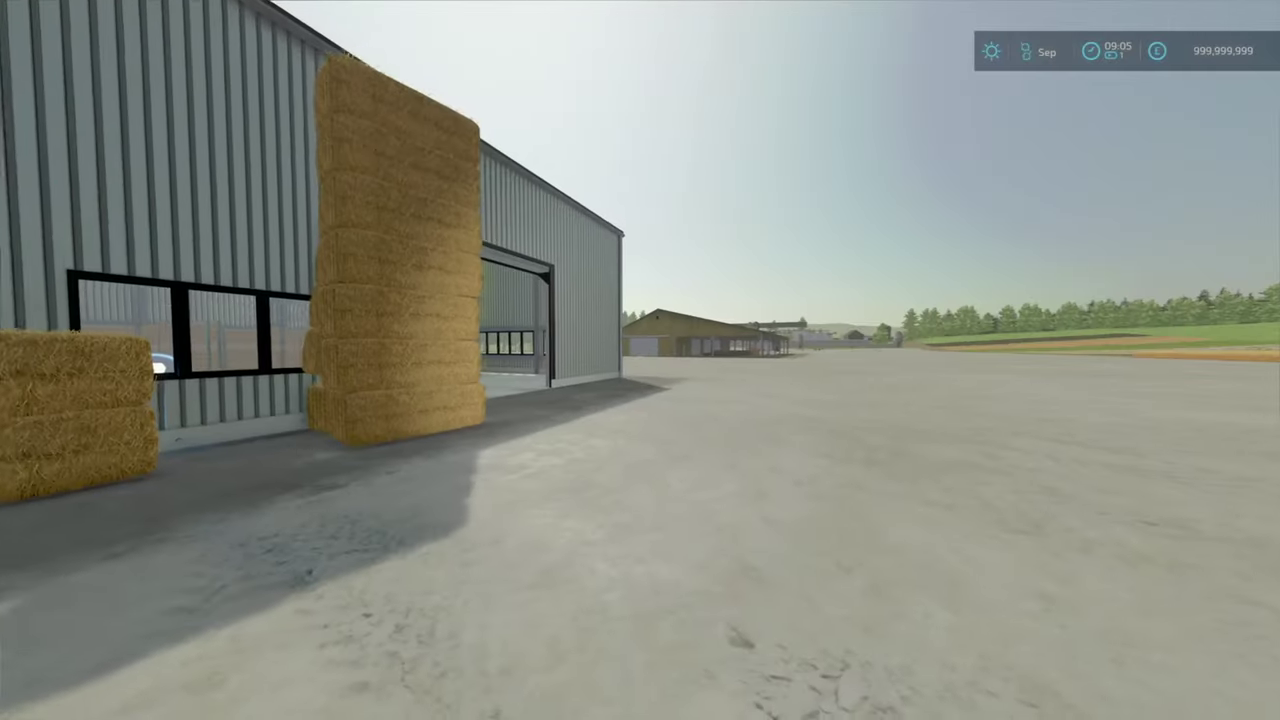
{"action": "key", "text": "s"}
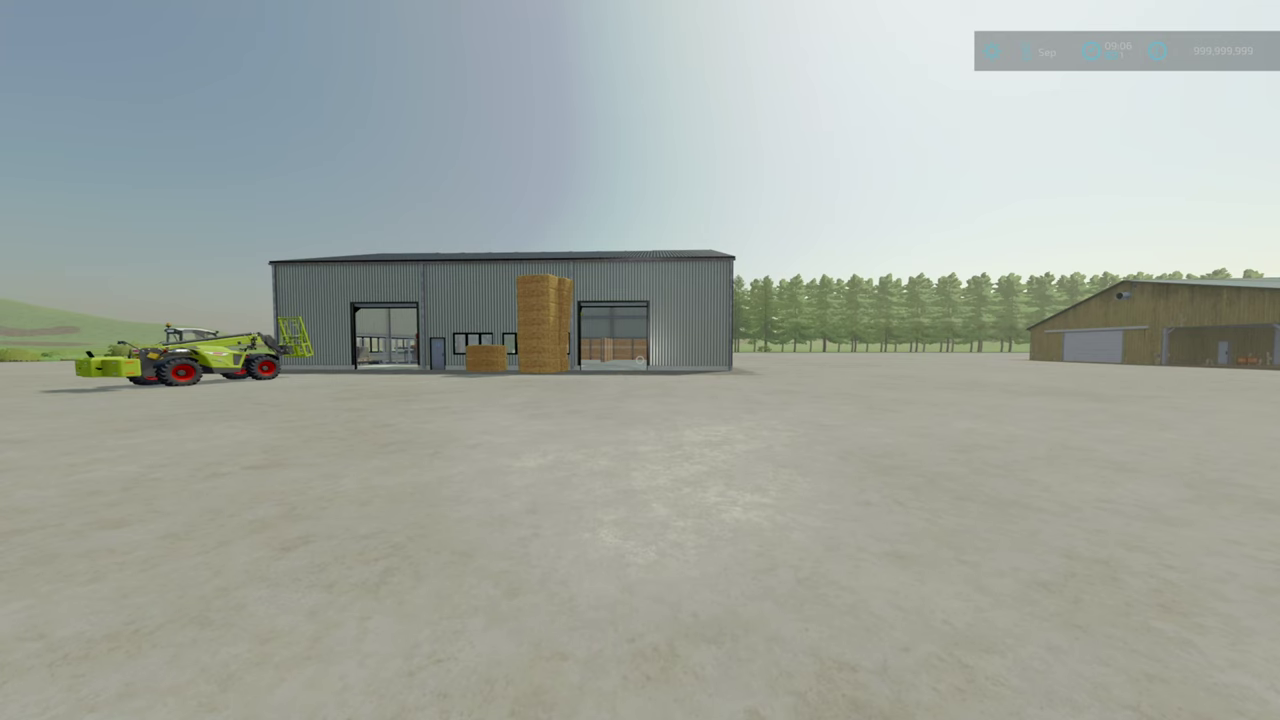
{"action": "key", "text": "w"}
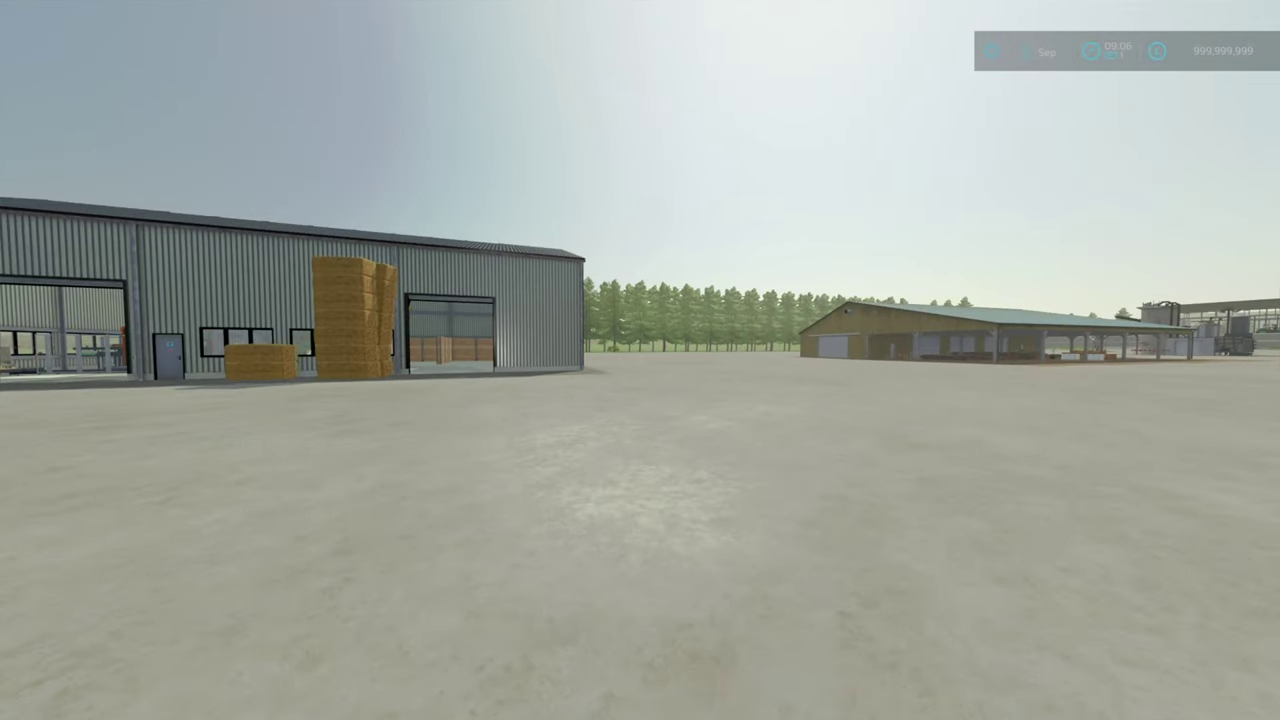